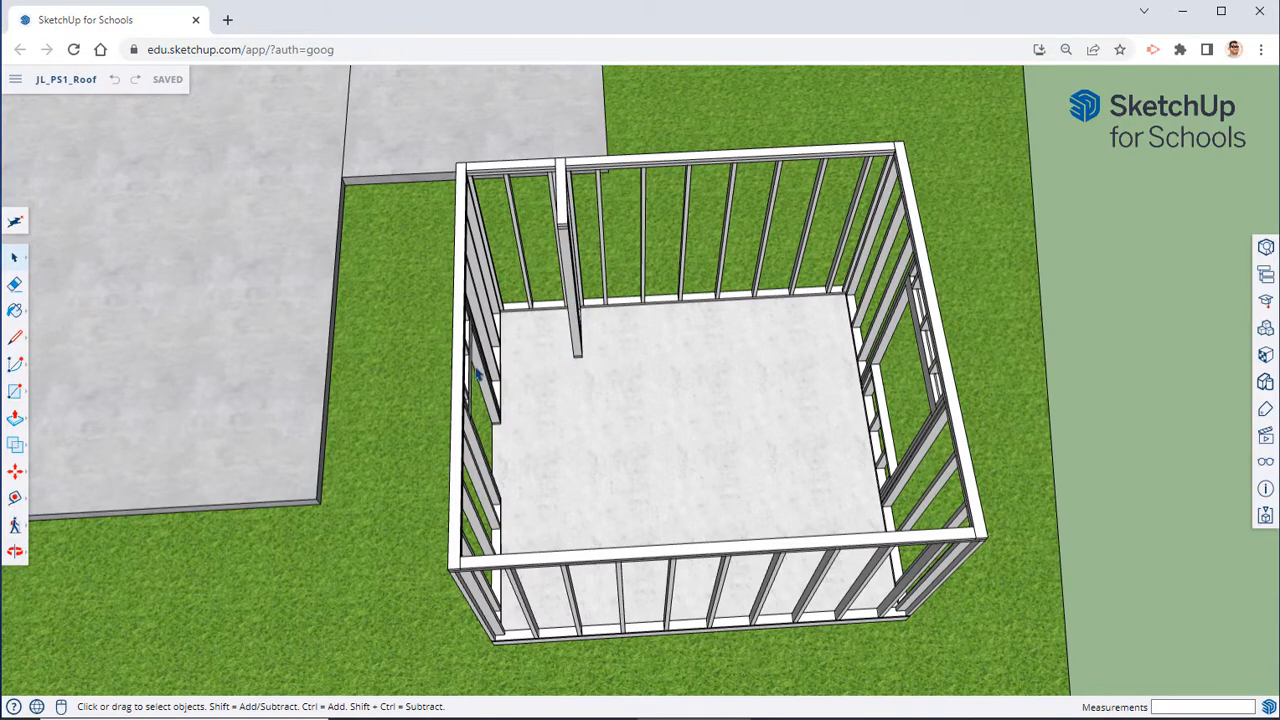
Step: Use Tape Measure to place a guide along the interior wall's end and a parallel guide 3.5" inside it
scroll(533, 368, up, 5)
middle_drag(534, 363, 609, 366)
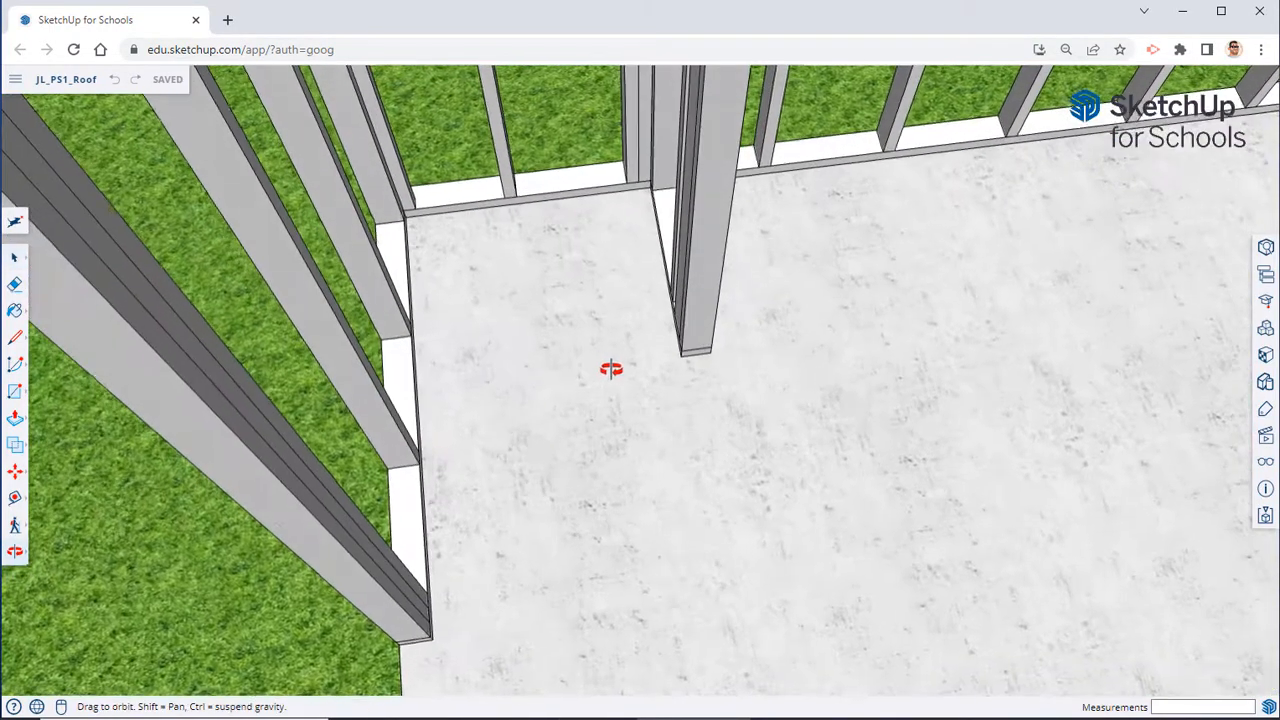
scroll(634, 371, up, 5)
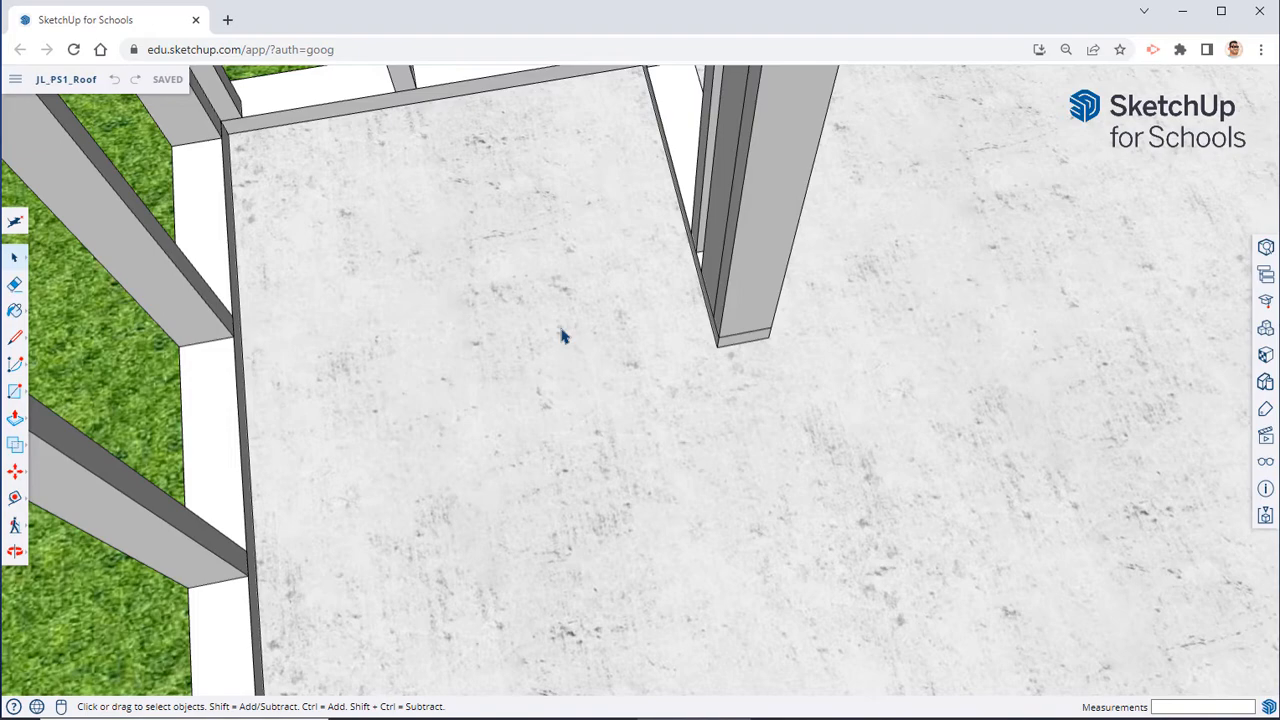
middle_drag(620, 338, 583, 340)
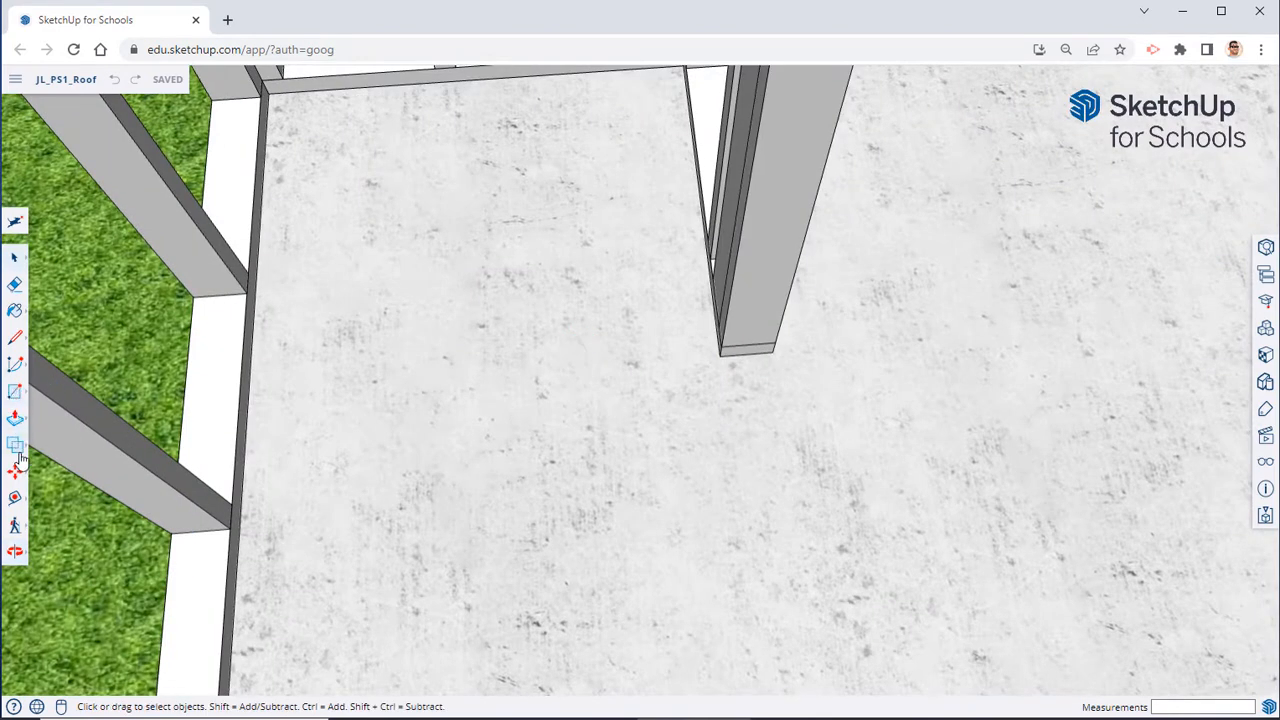
click(13, 500)
scroll(706, 357, up, 3)
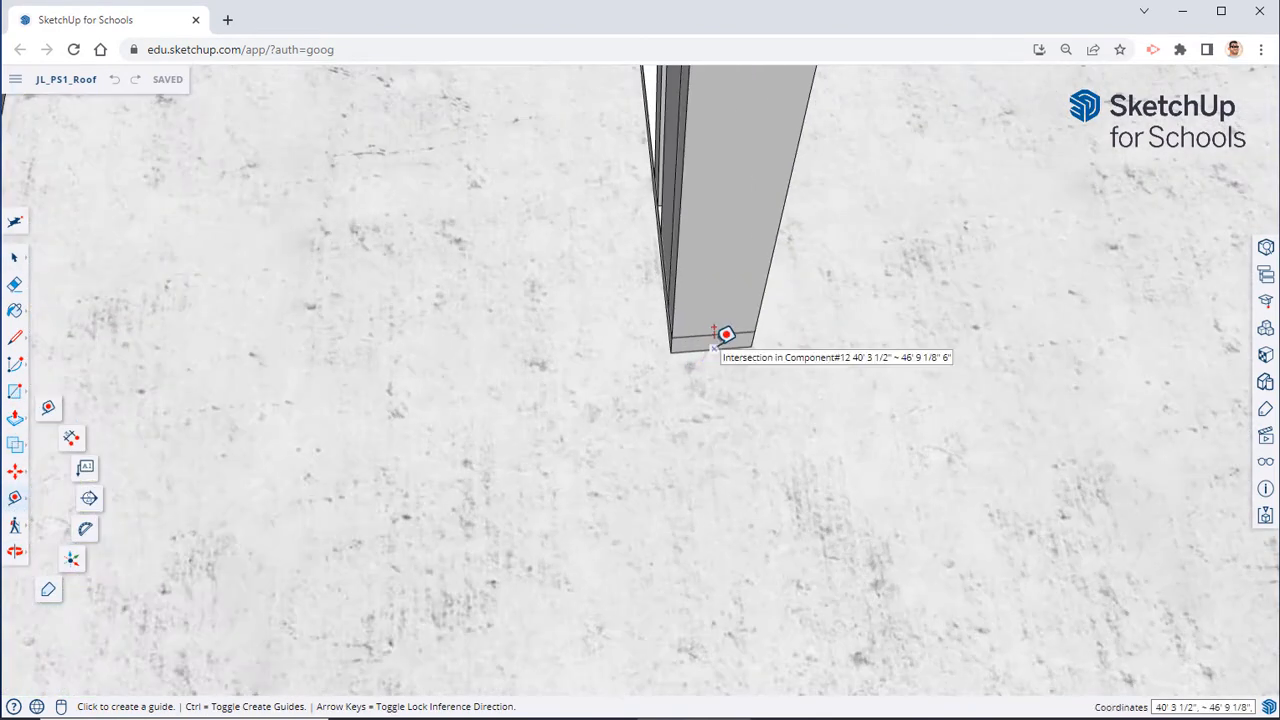
click(725, 334)
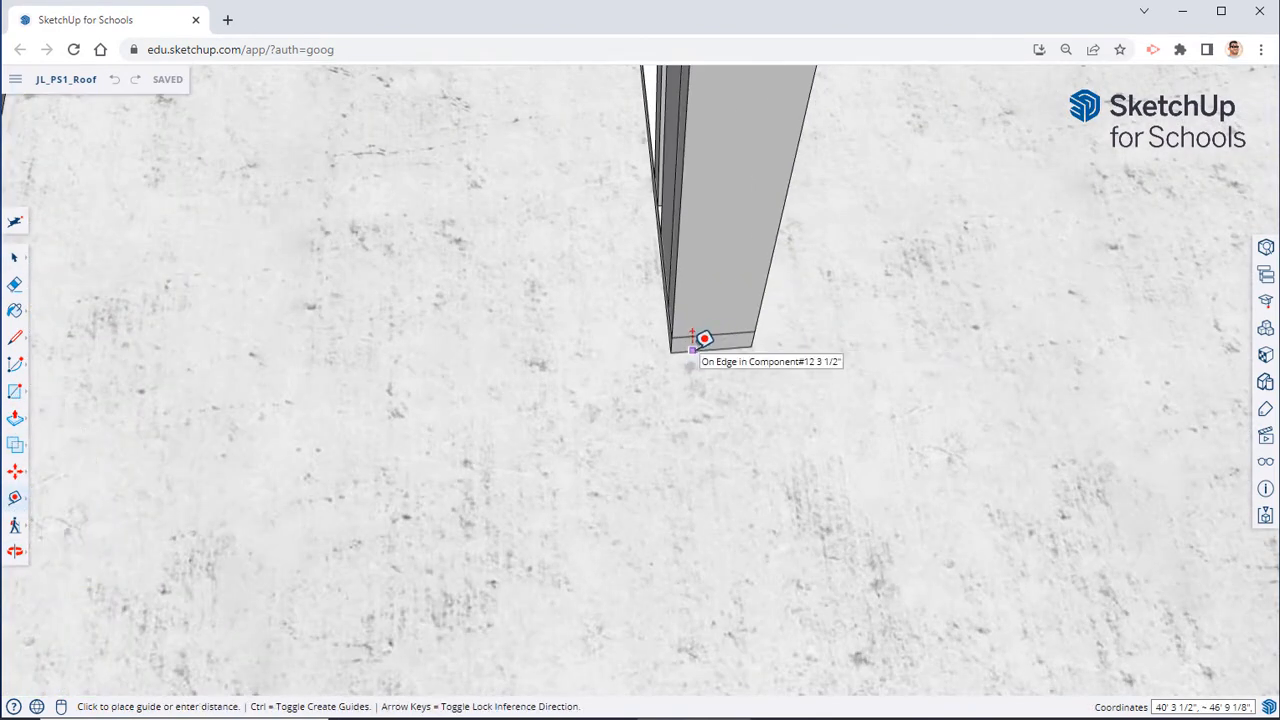
middle_drag(629, 368, 583, 372)
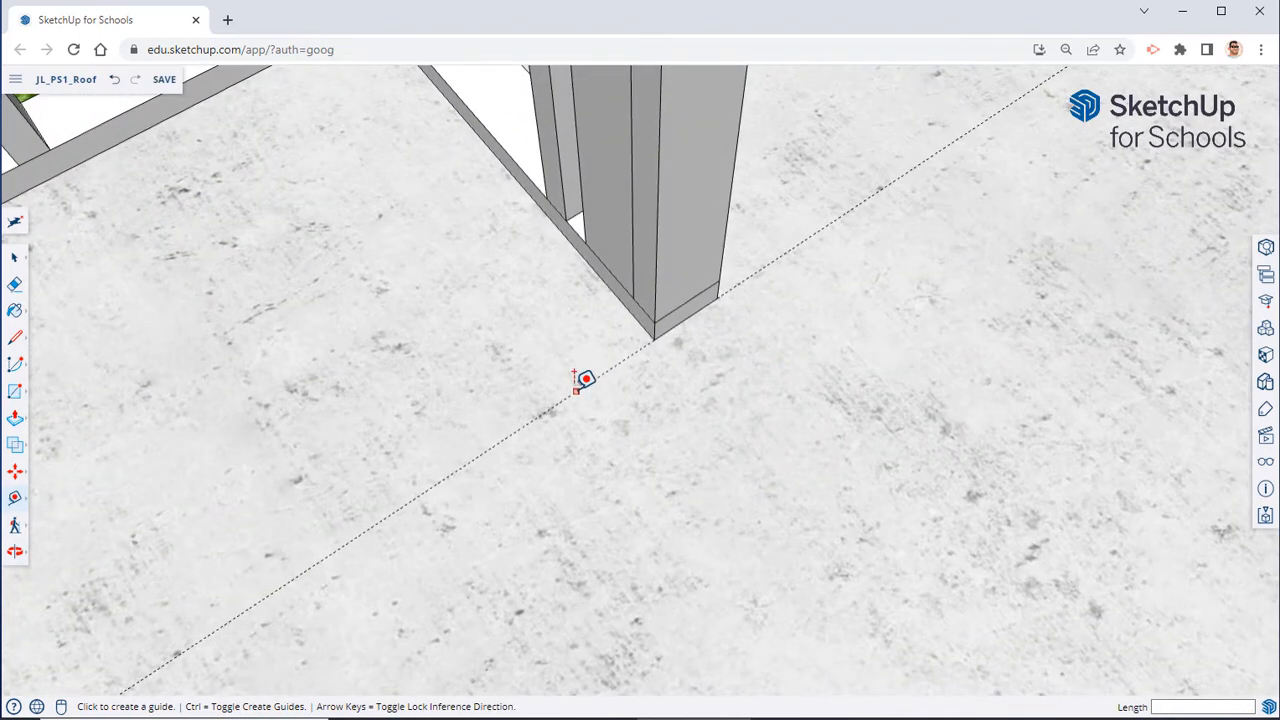
click(576, 389)
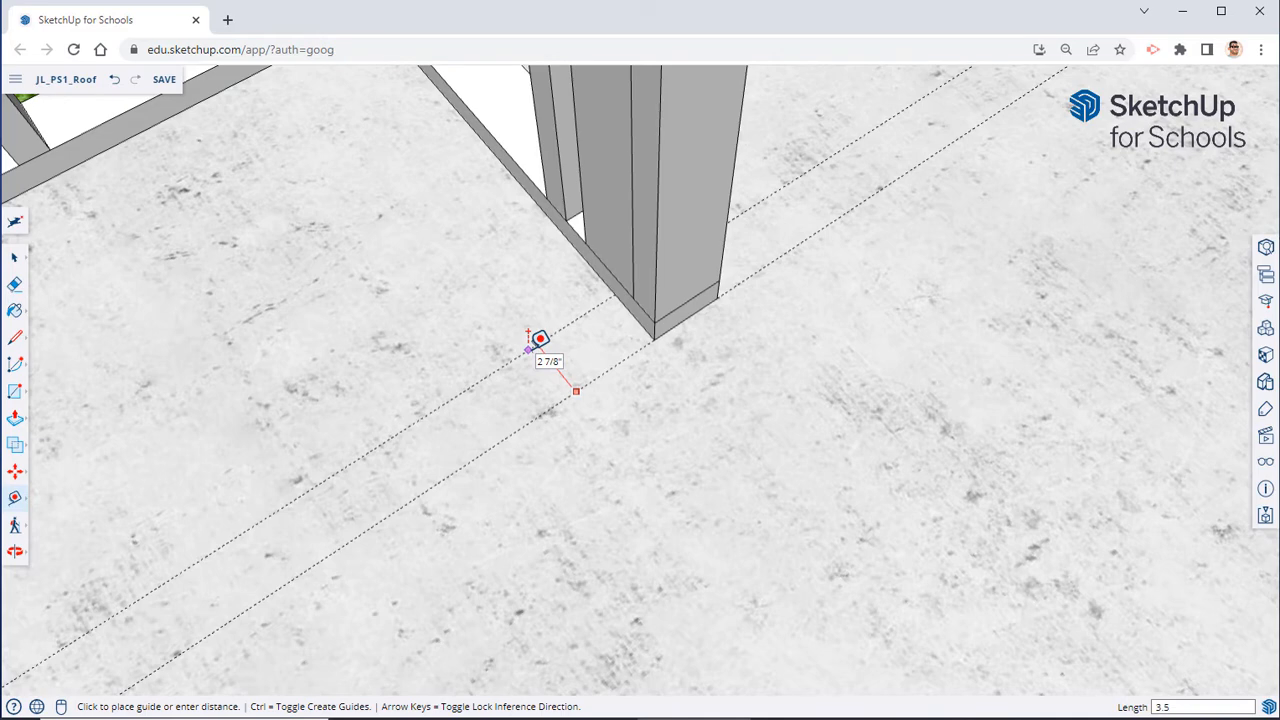
click(540, 338)
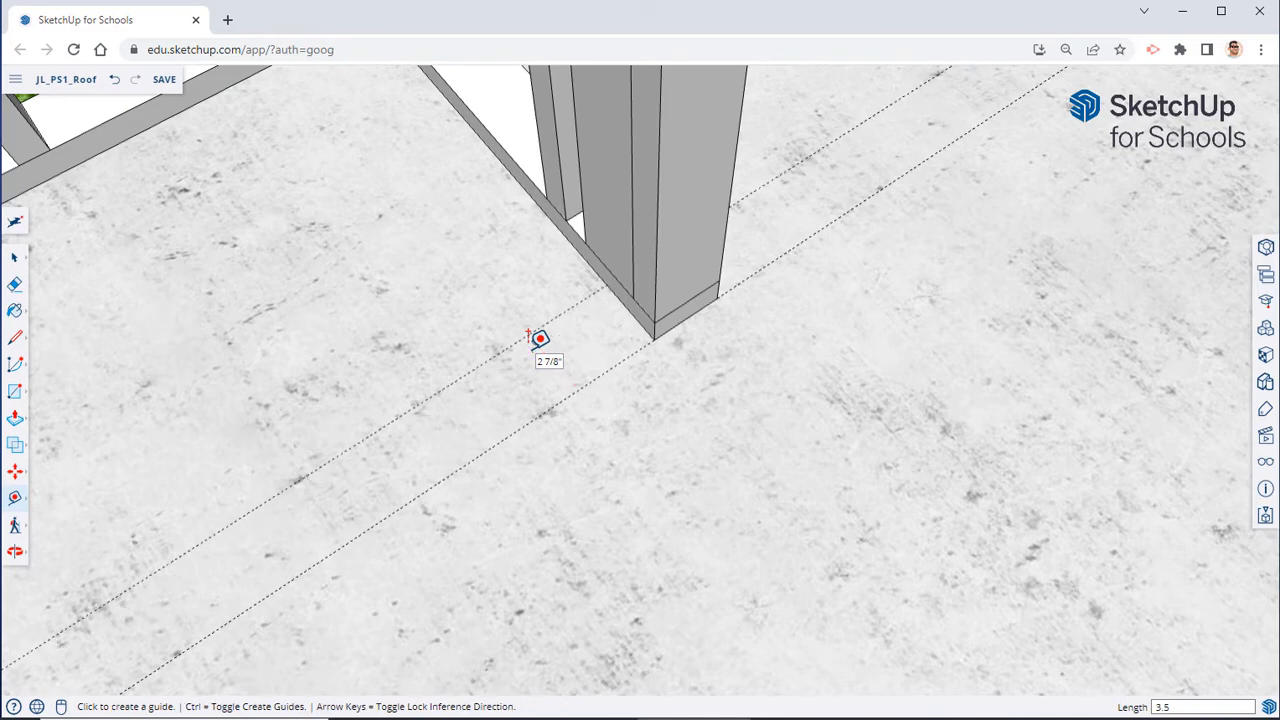
Step: Draw a rectangle between the two guides, spanning from the interior wall's base plate to the exterior wall's base plate
click(13, 394)
click(606, 282)
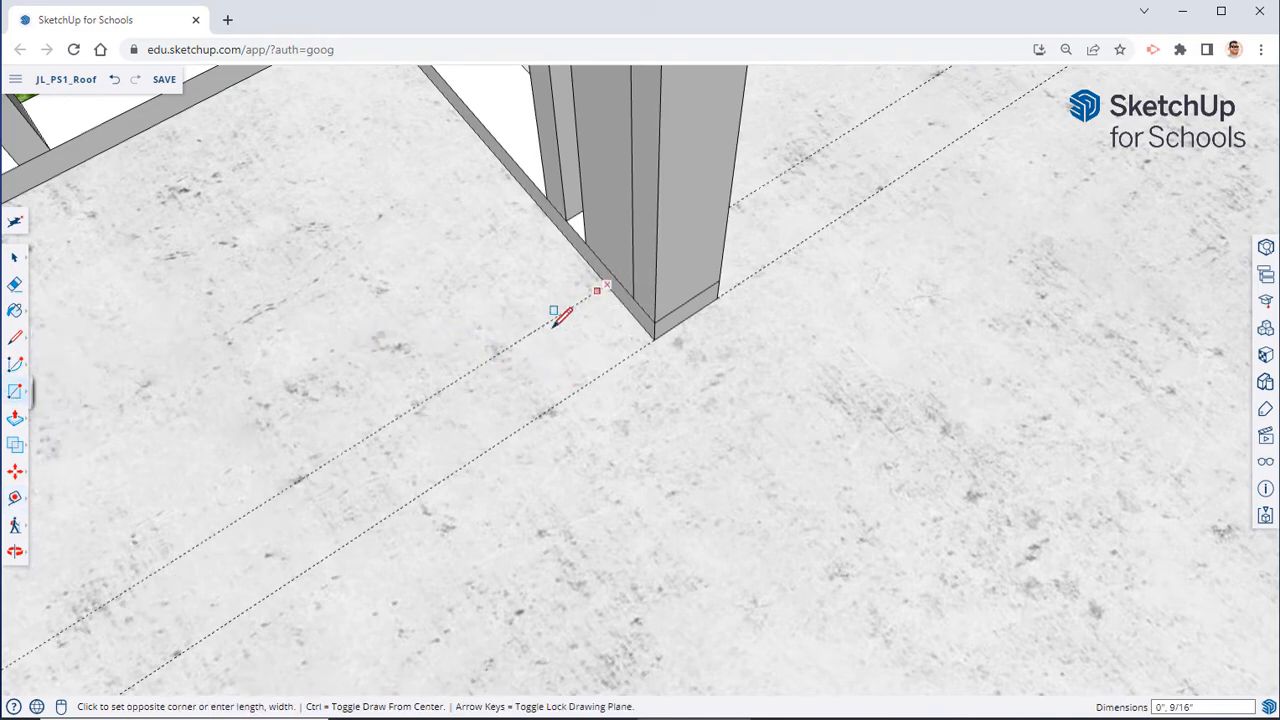
middle_drag(306, 414, 449, 323)
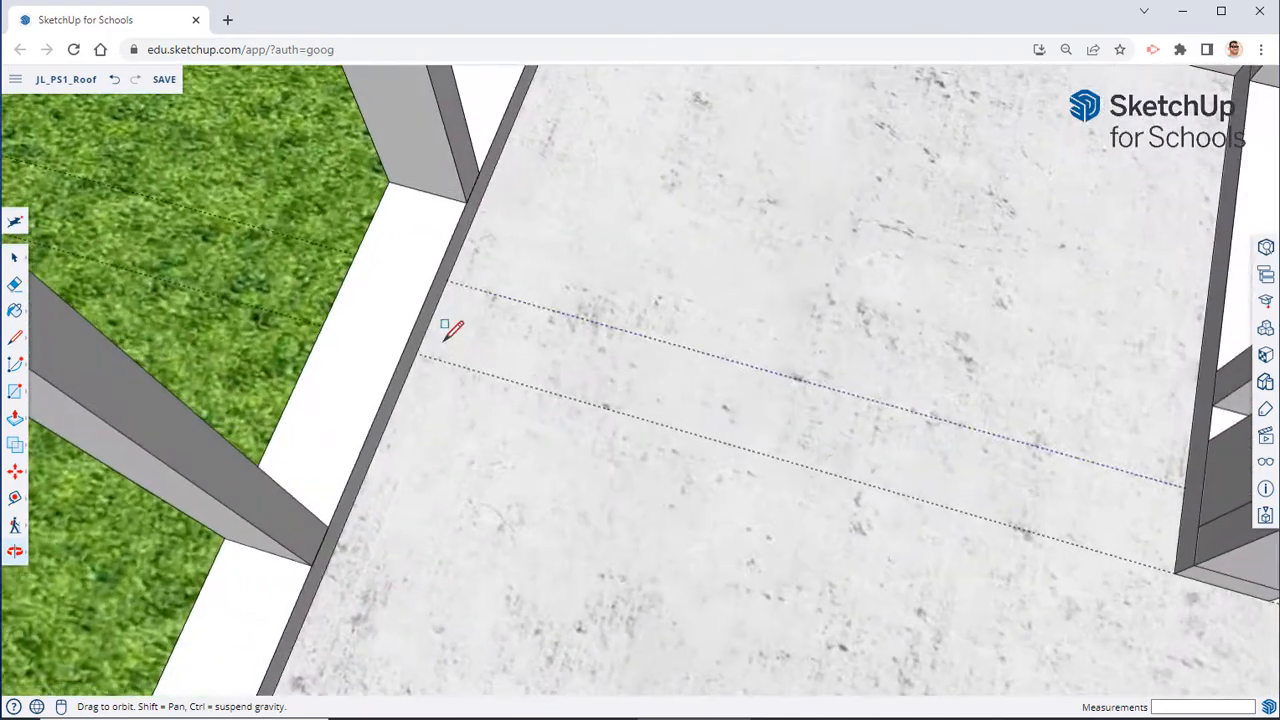
click(418, 354)
middle_drag(619, 437, 729, 320)
Step: Extrude the rectangle up 1 1/2" to match the height of the exterior wall's base plate
key(p)
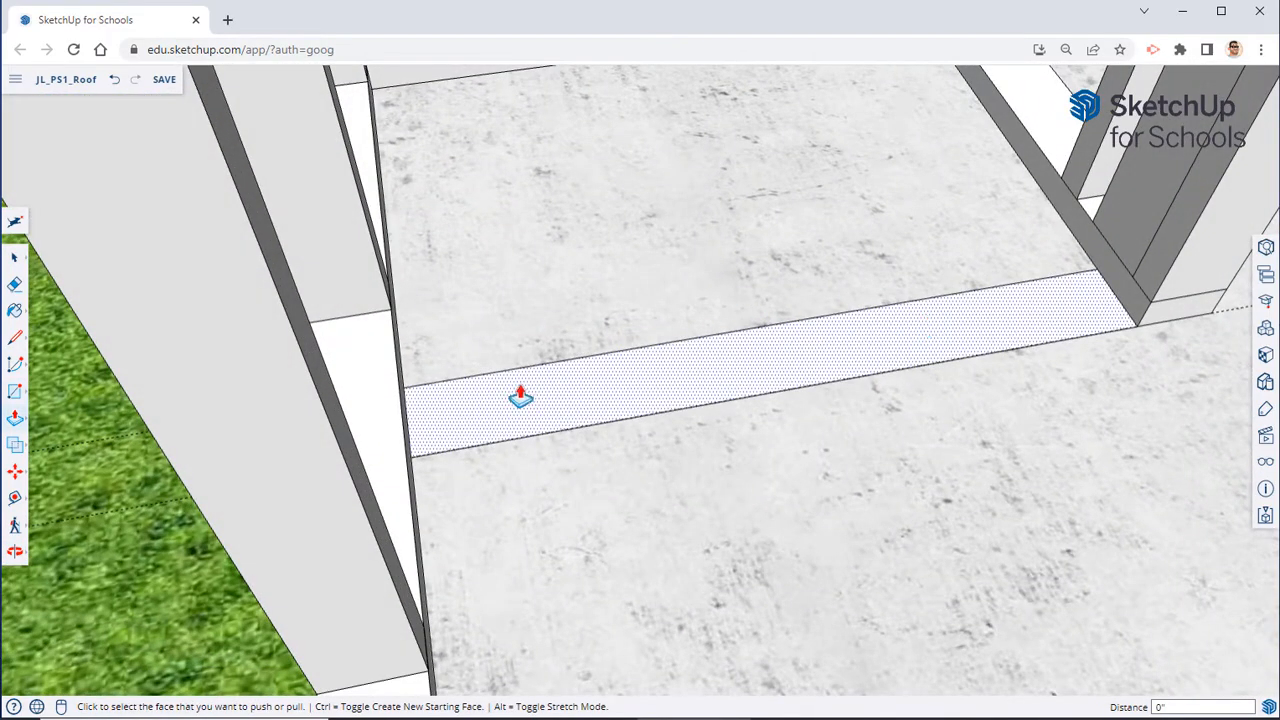
click(440, 420)
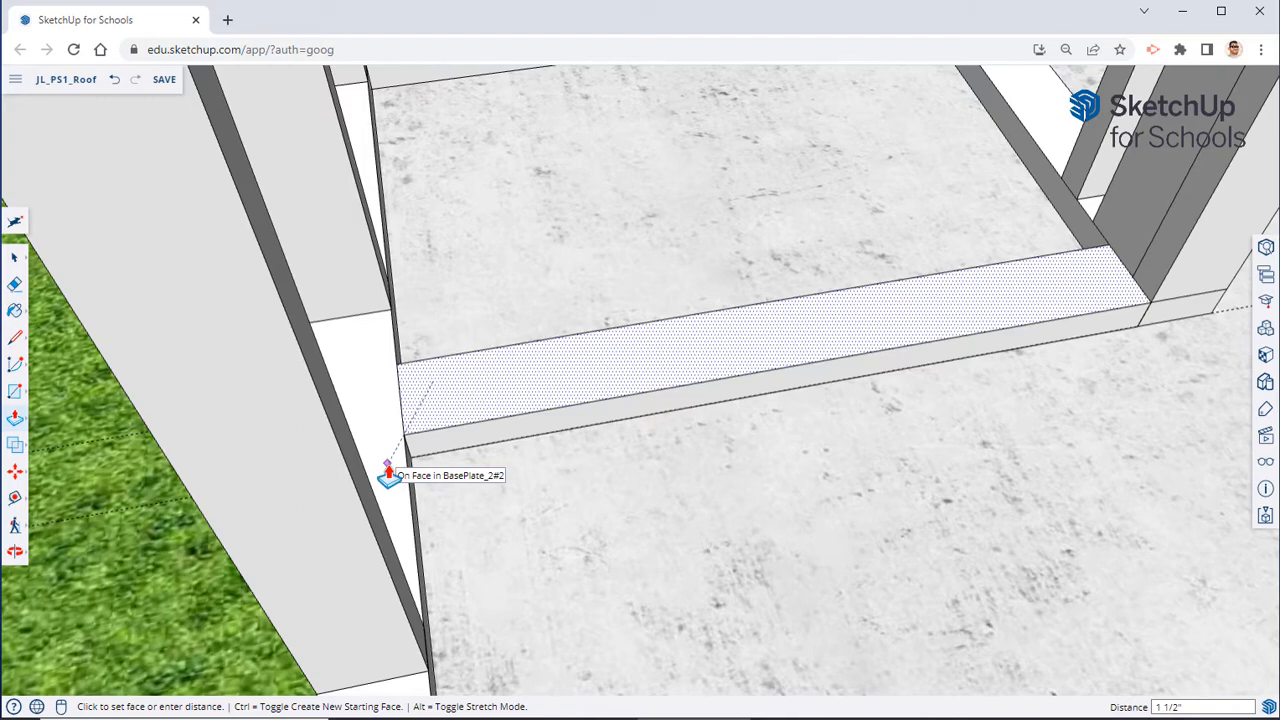
click(389, 475)
Step: Select all of the new base plate's geometry and make it a group
middle_drag(391, 474, 571, 474)
key(space)
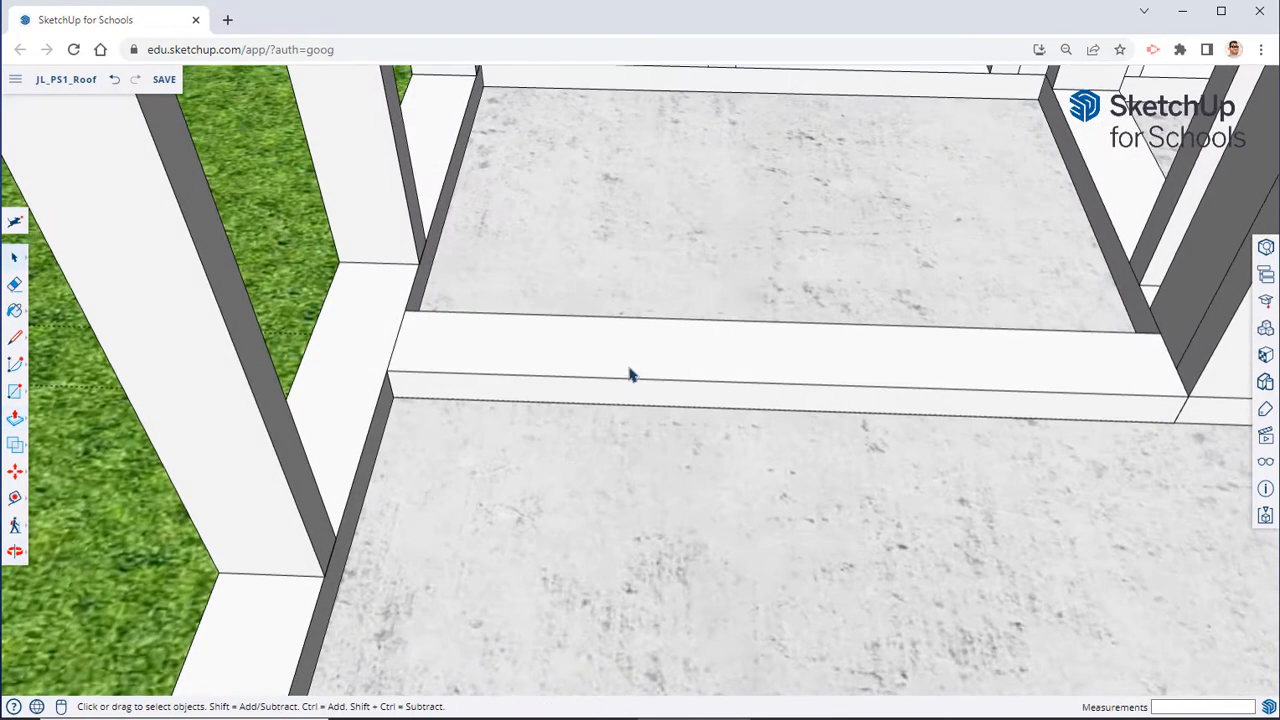
triple_click(628, 372)
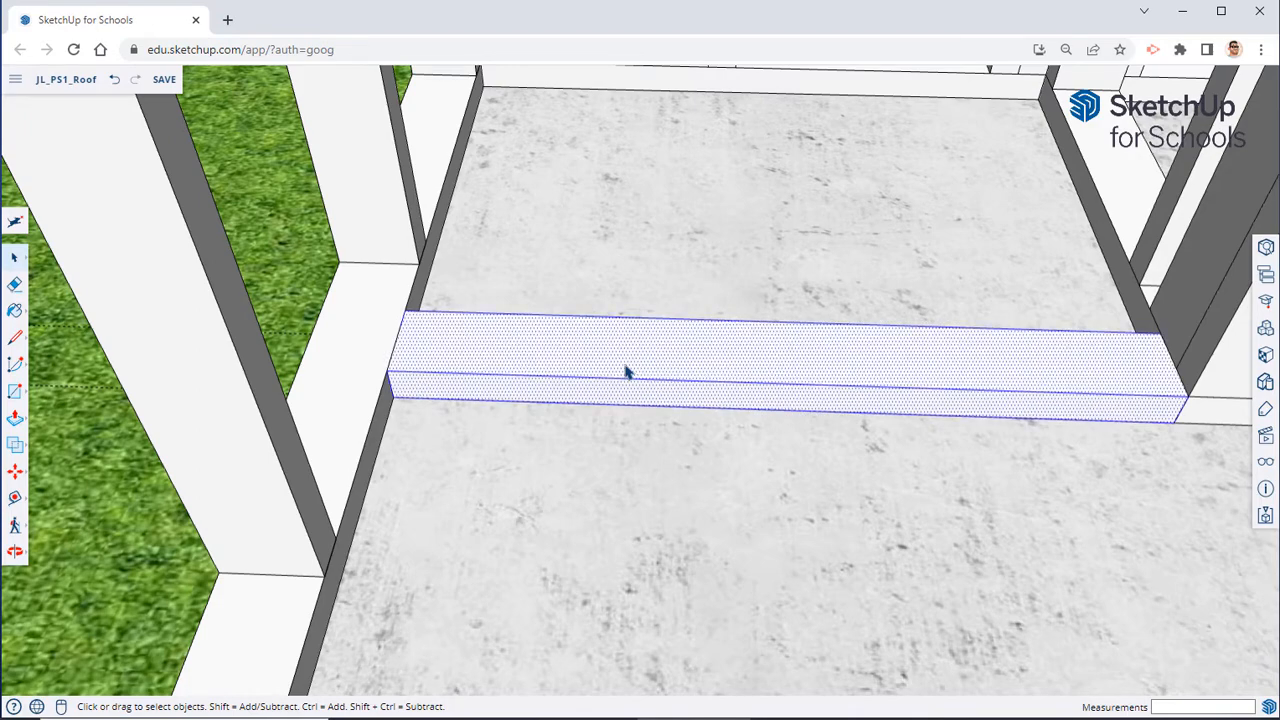
right_click(628, 372)
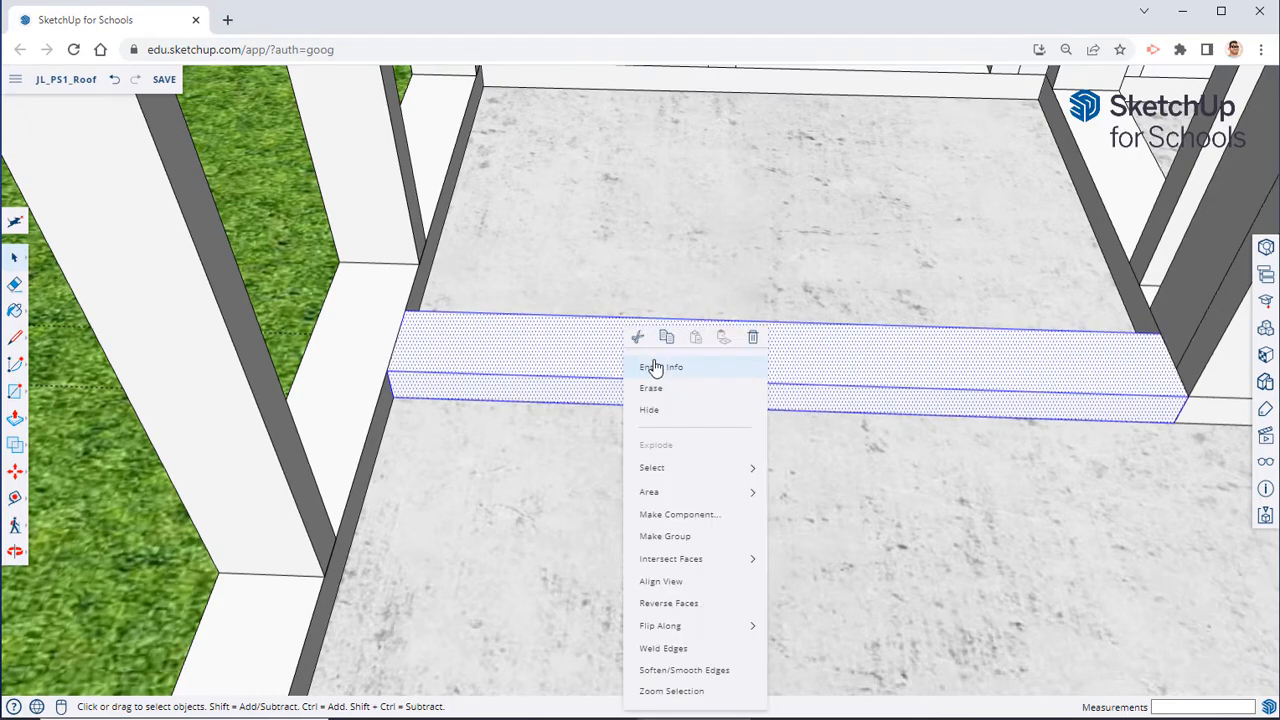
click(669, 514)
click(685, 532)
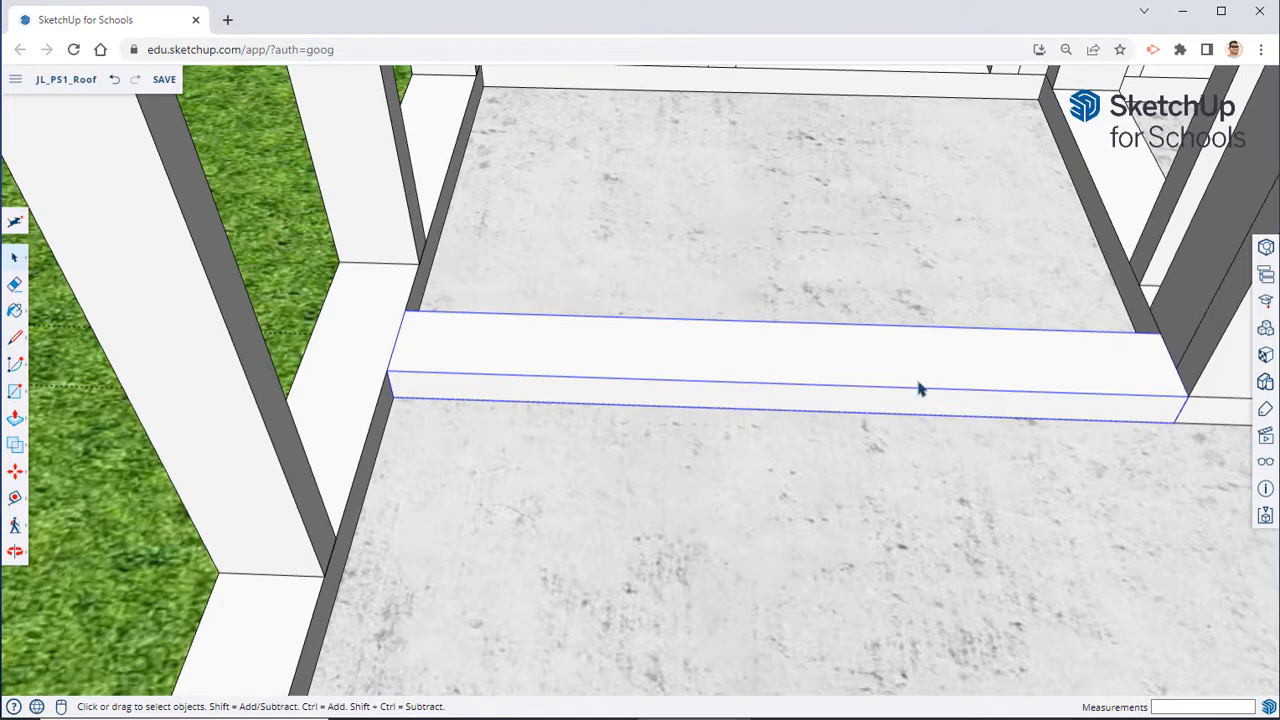
Step: Copy the interior wall's corner stud onto the new base plate and move the copy flush against the original
middle_drag(920, 390, 852, 476)
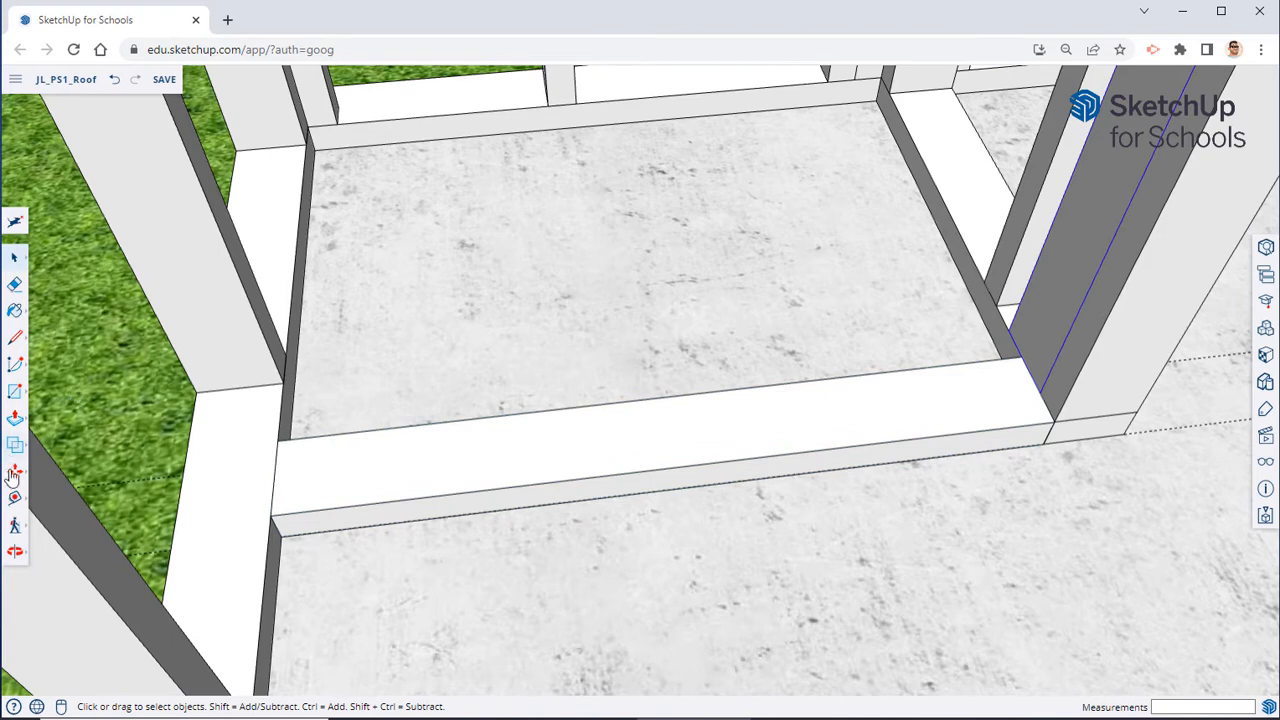
click(14, 472)
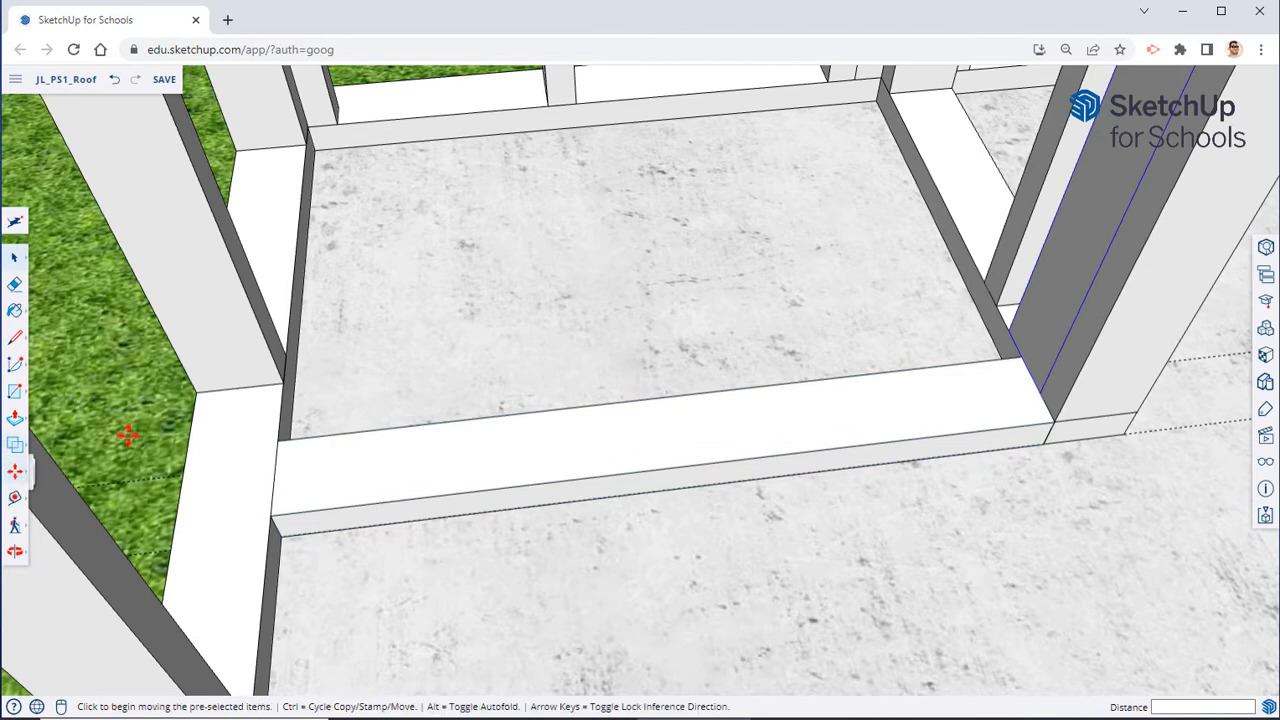
key(ctrl)
click(1043, 392)
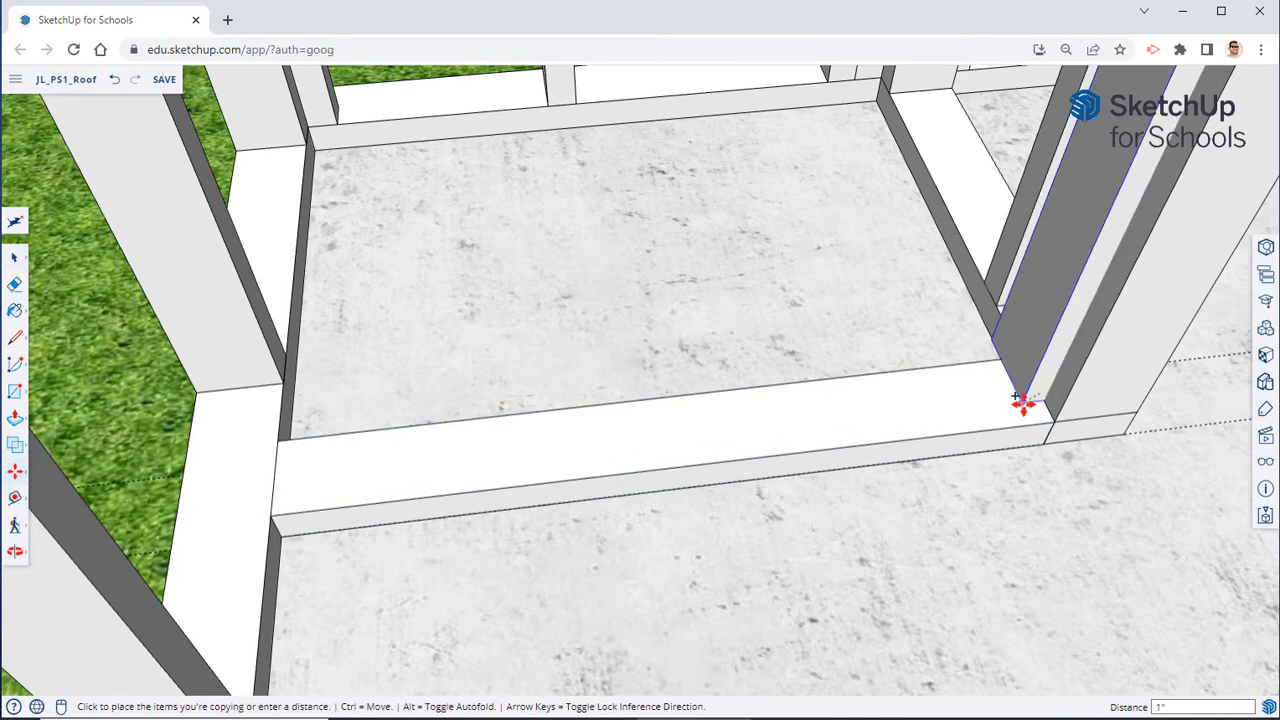
click(975, 434)
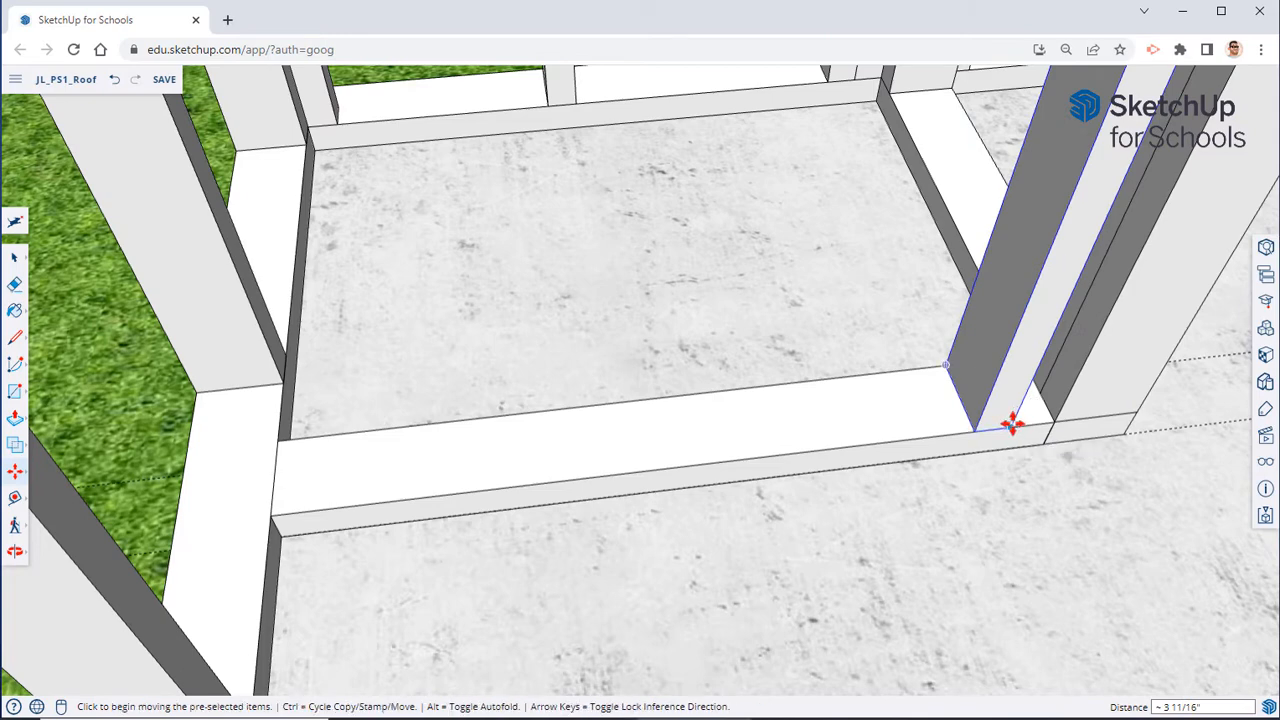
click(1012, 424)
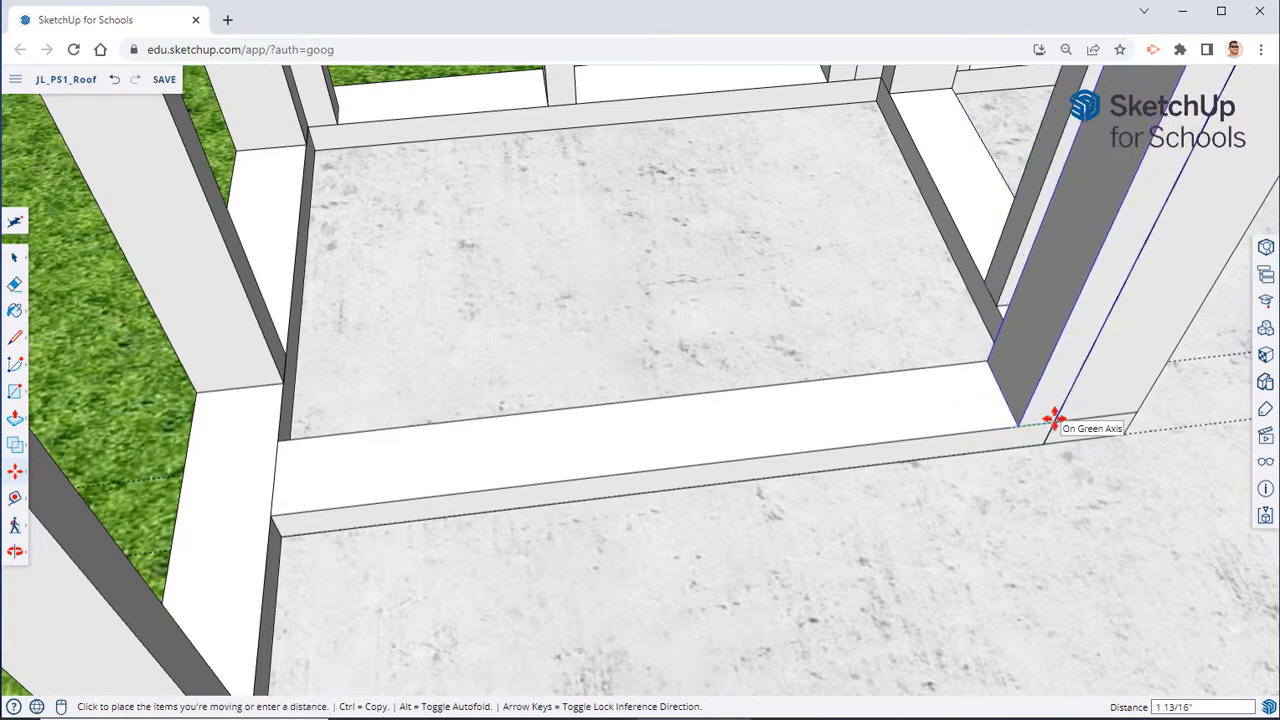
click(1053, 420)
Step: Copy the stud to the opposite end of the new plate and again 1 1/2" further onto the exterior base plate
middle_drag(1051, 451, 999, 415)
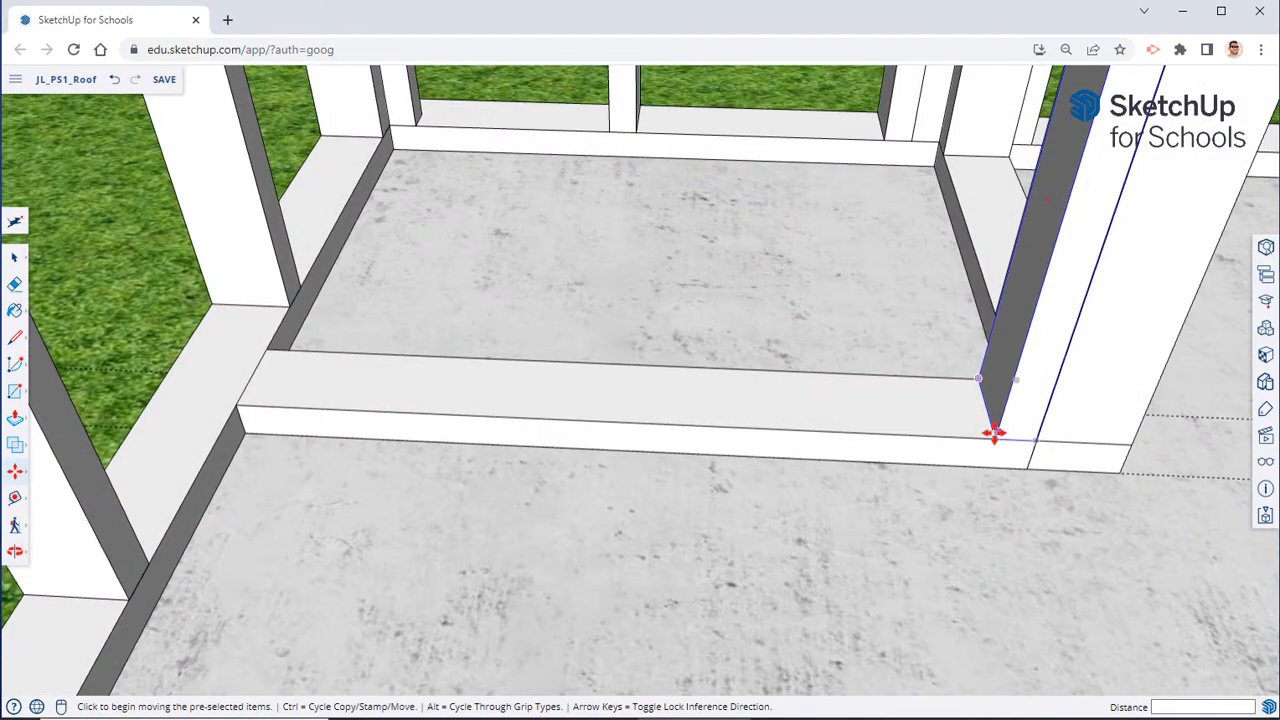
key(ctrl)
click(998, 444)
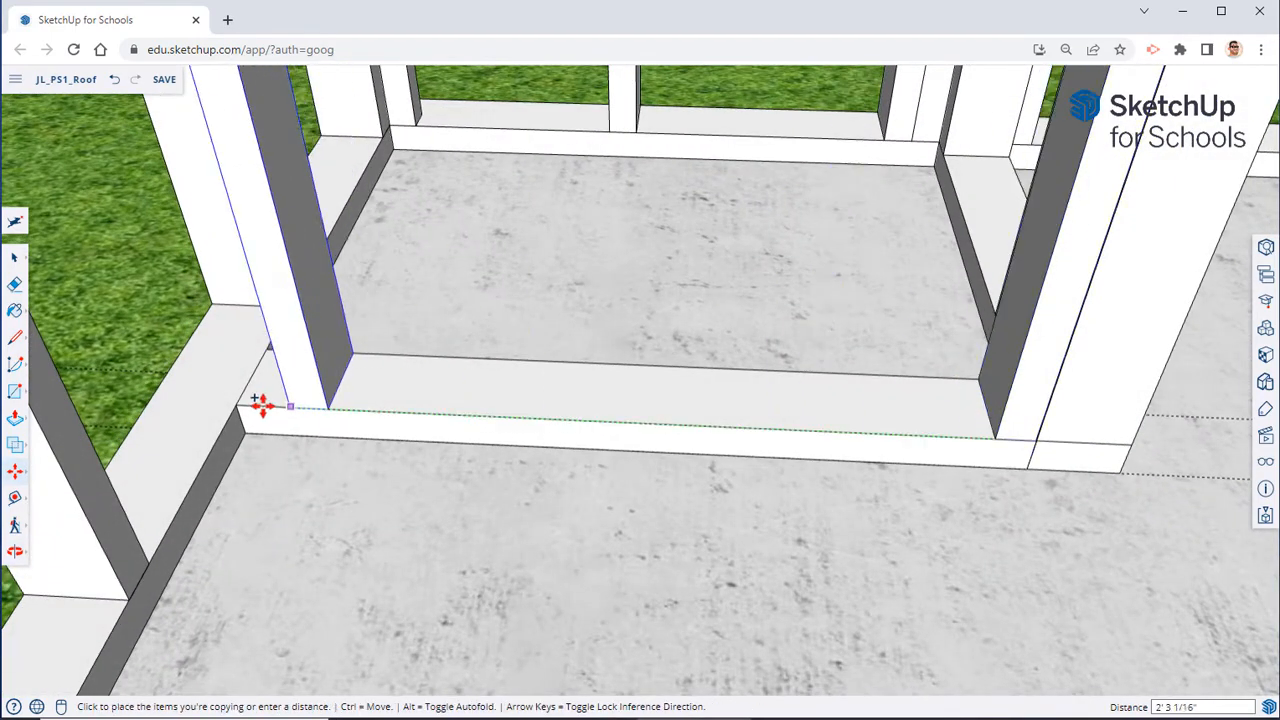
click(236, 405)
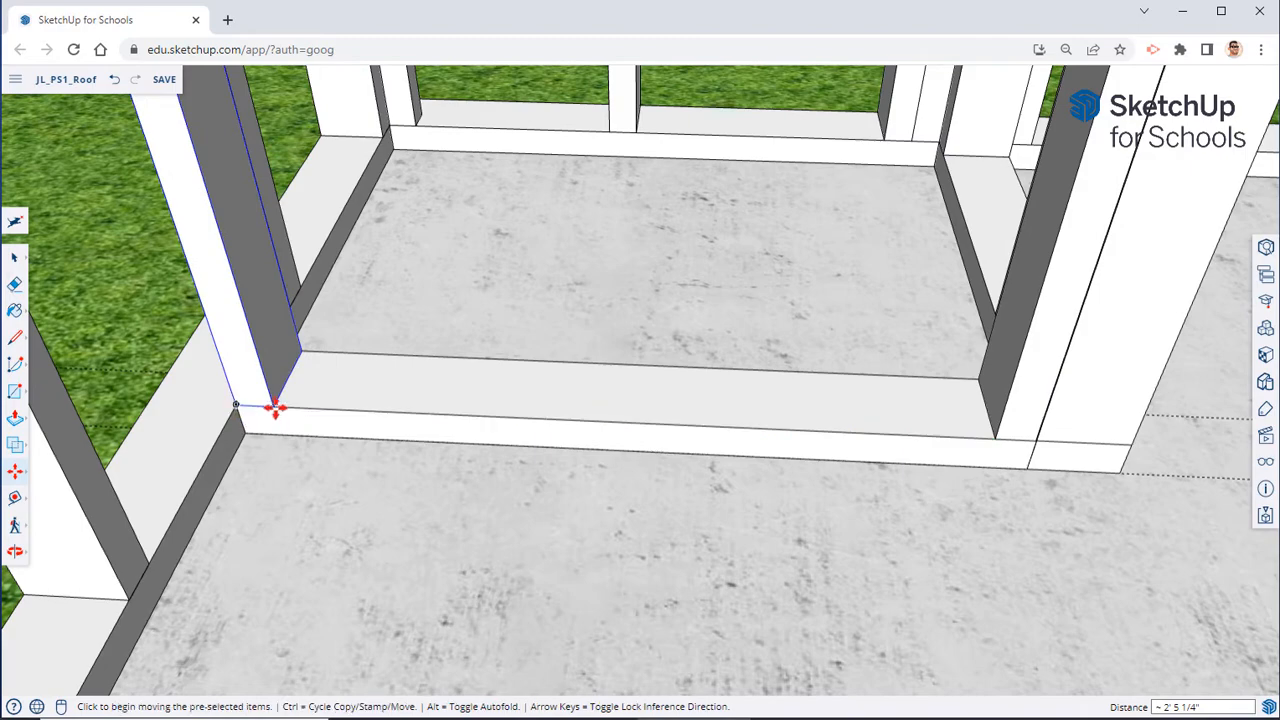
click(272, 406)
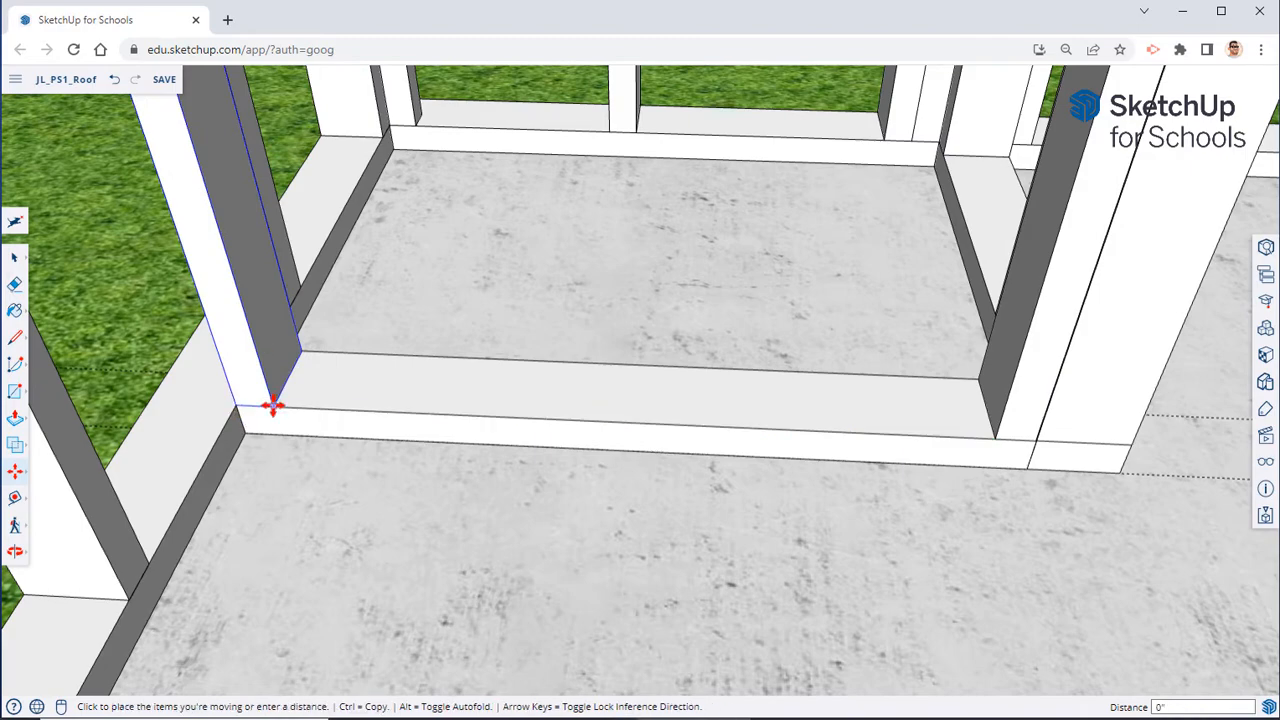
click(233, 405)
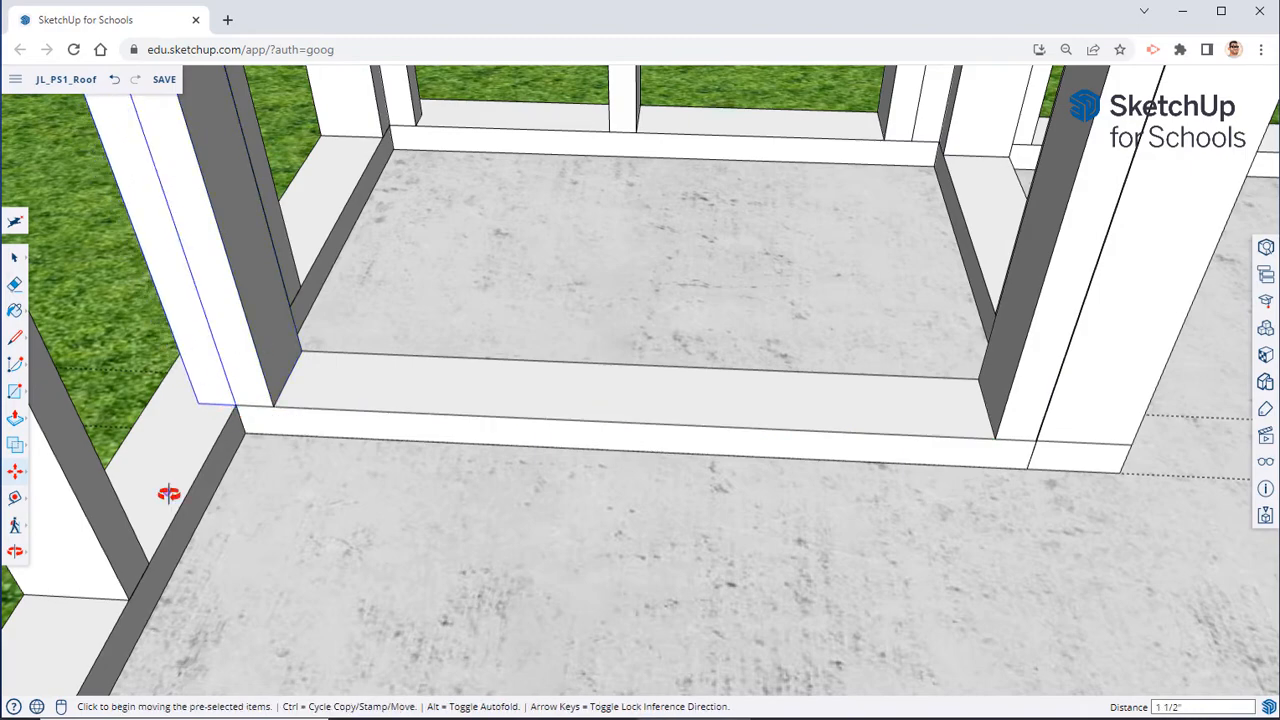
Step: Copy the neighbouring exterior wall stud to both sides of the turned stud where the new wall meets the exterior plate
middle_drag(163, 491, 811, 449)
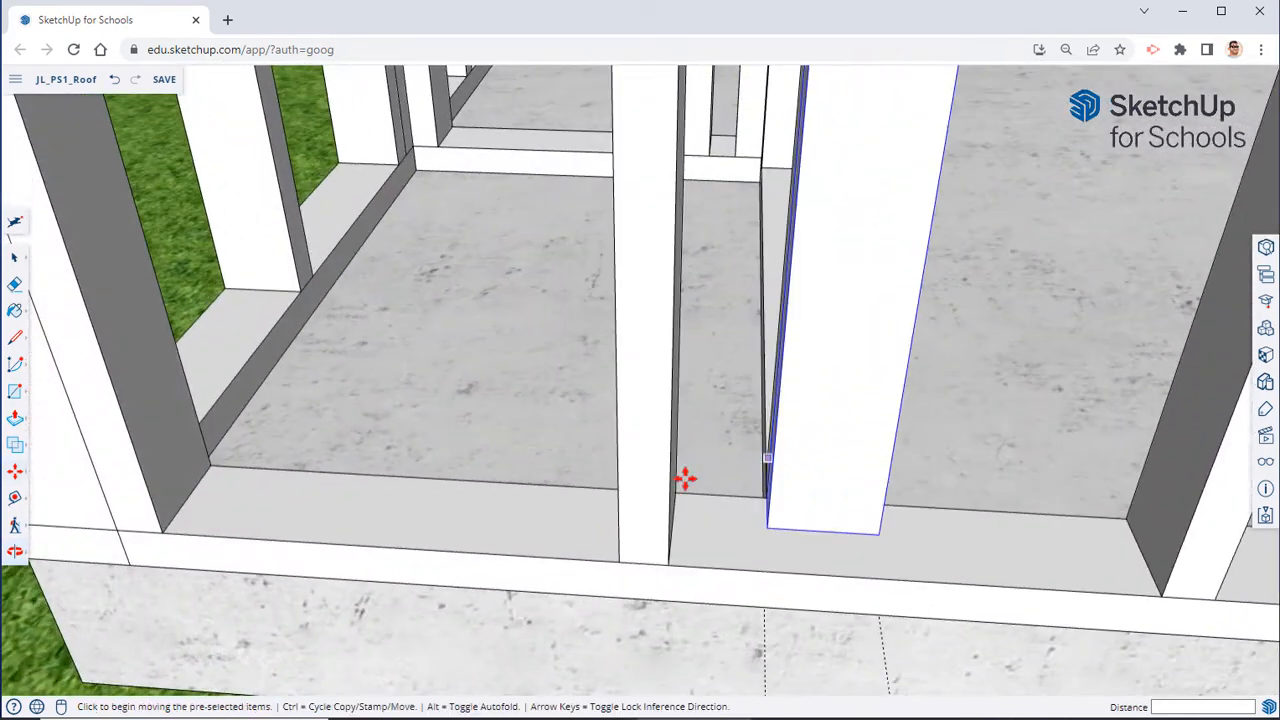
key(space)
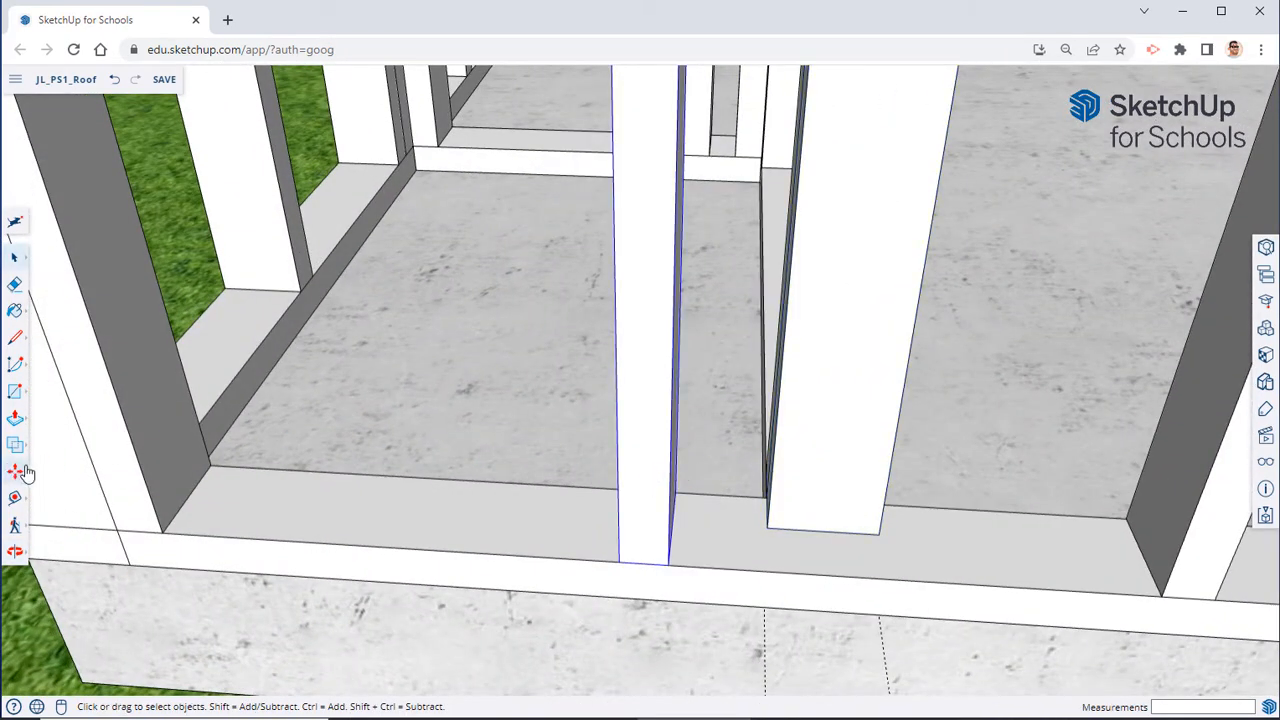
click(16, 472)
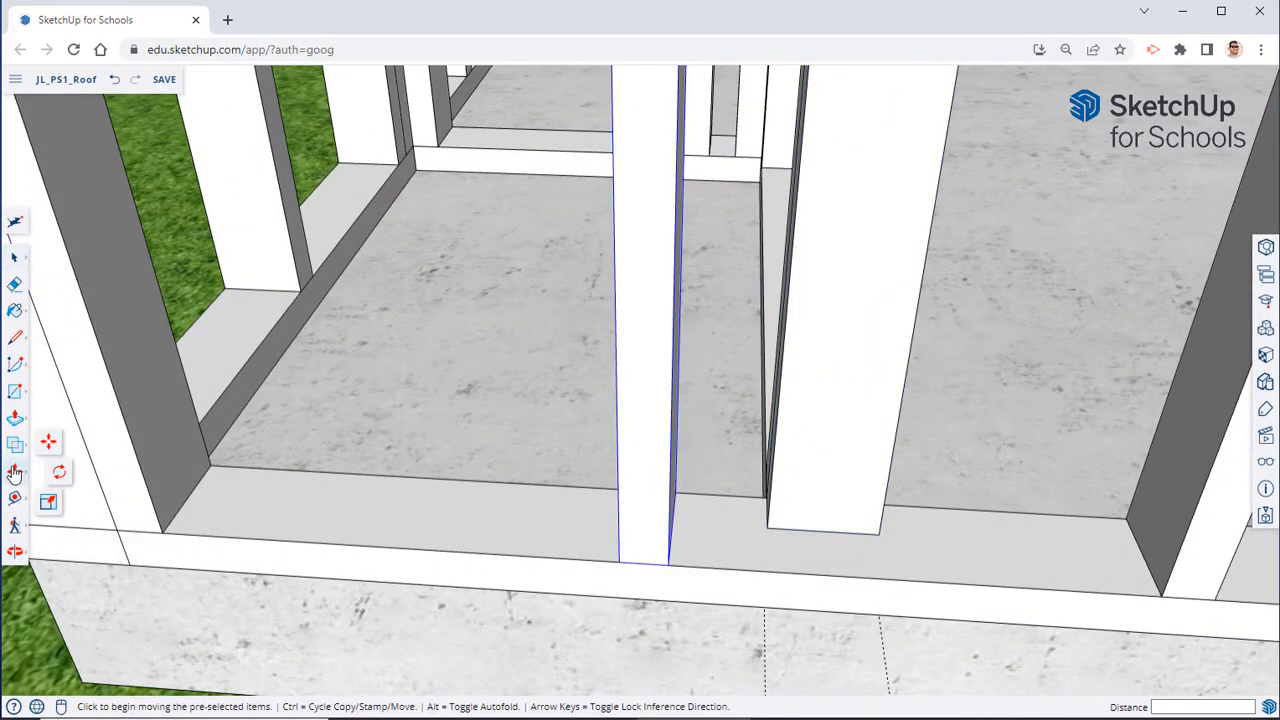
click(669, 565)
key(ctrl)
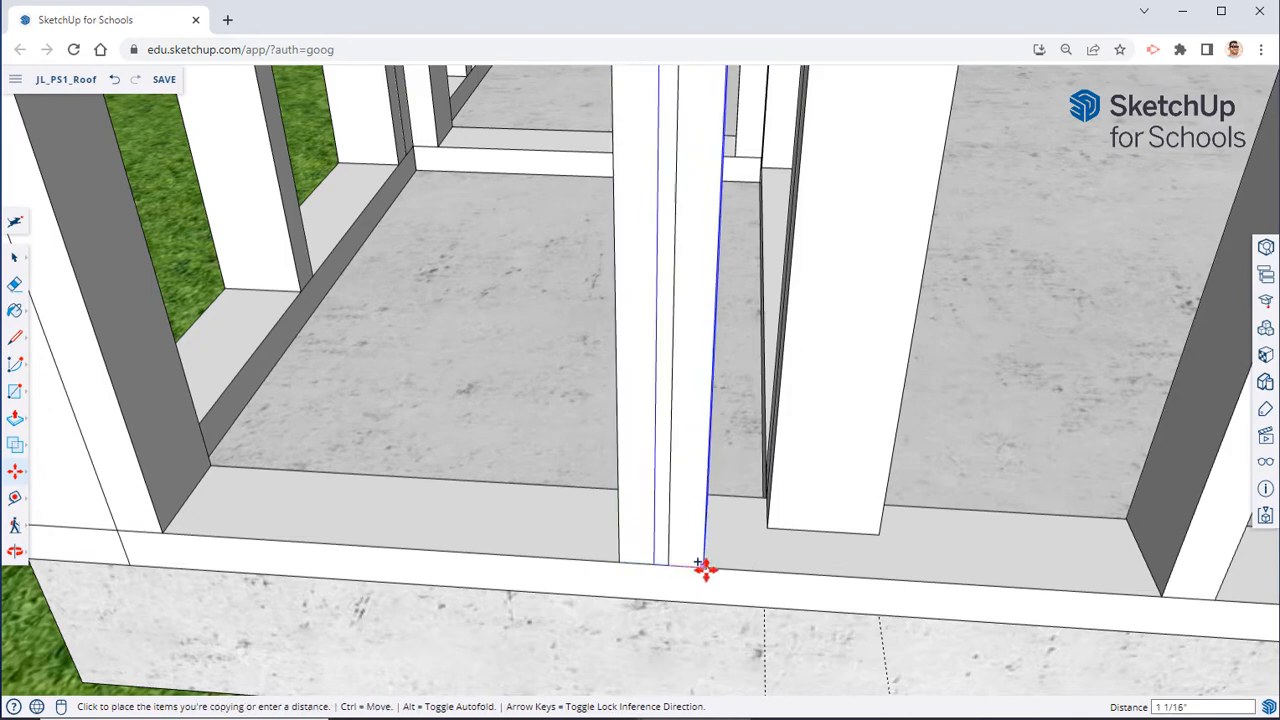
click(753, 571)
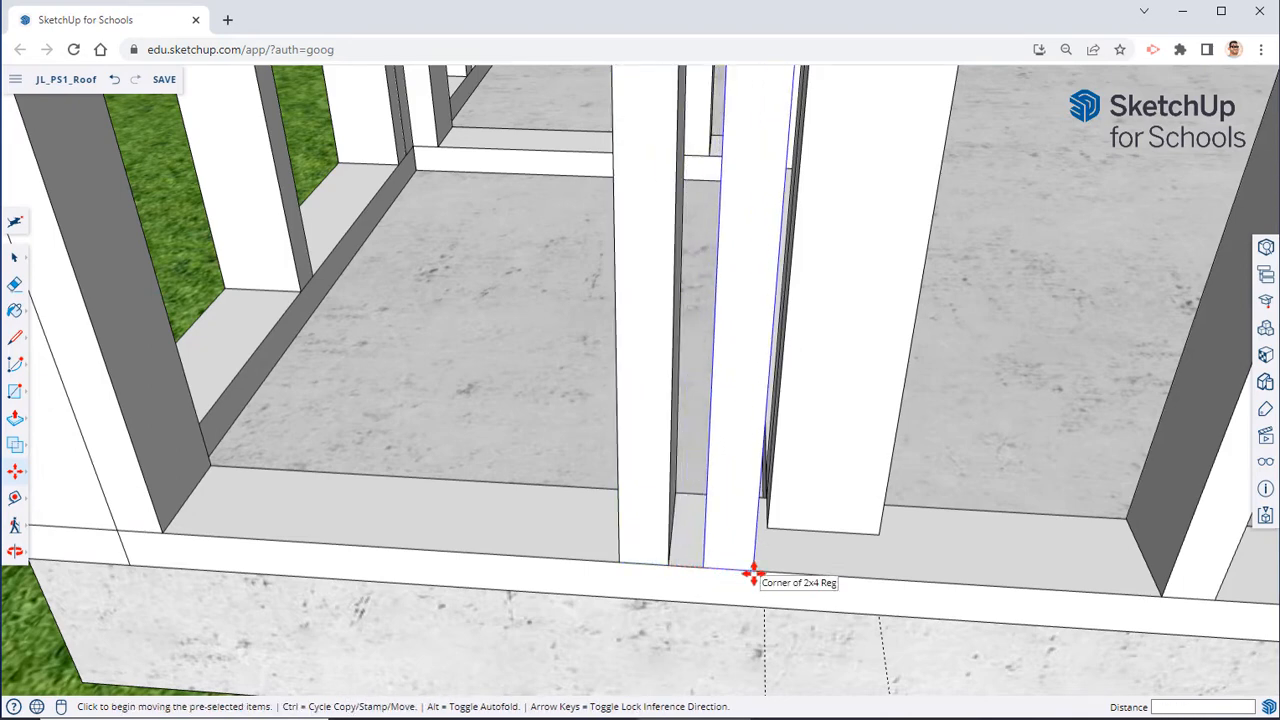
click(753, 571)
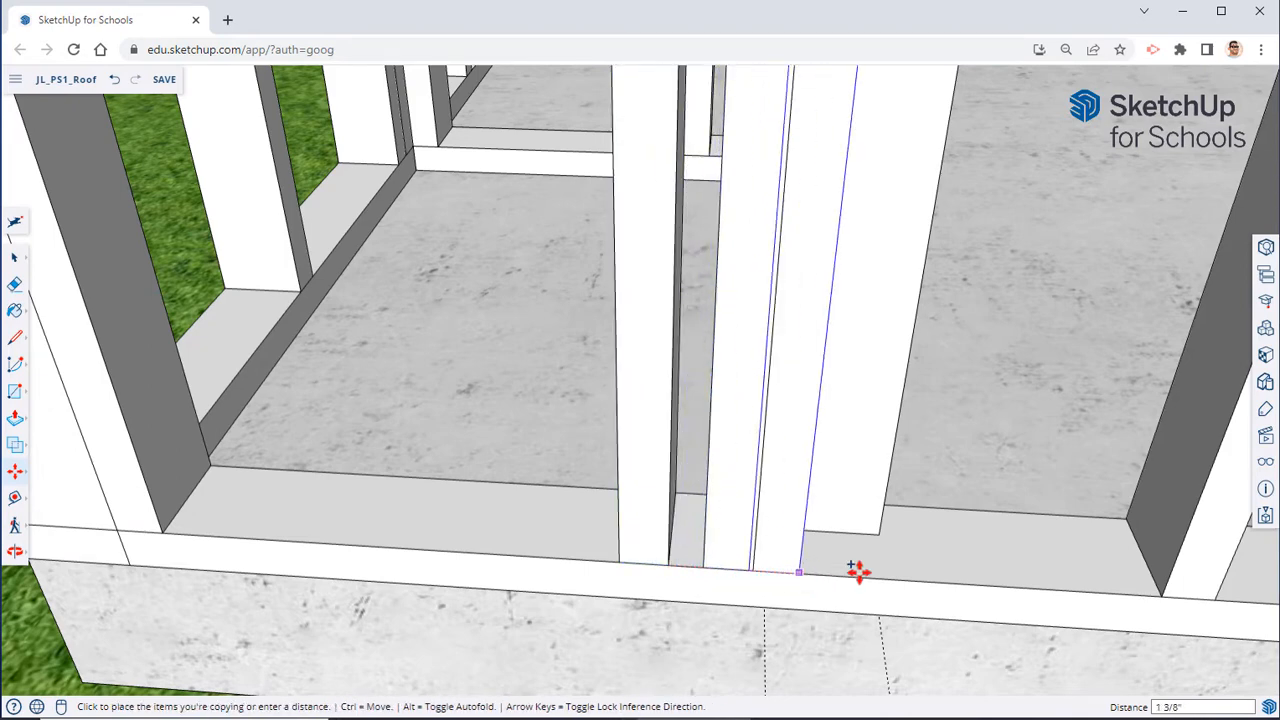
click(961, 583)
Step: Move the farther stud copy along the exterior plate until it is flush against the turned stud
middle_drag(991, 574, 477, 666)
scroll(434, 589, up, 5)
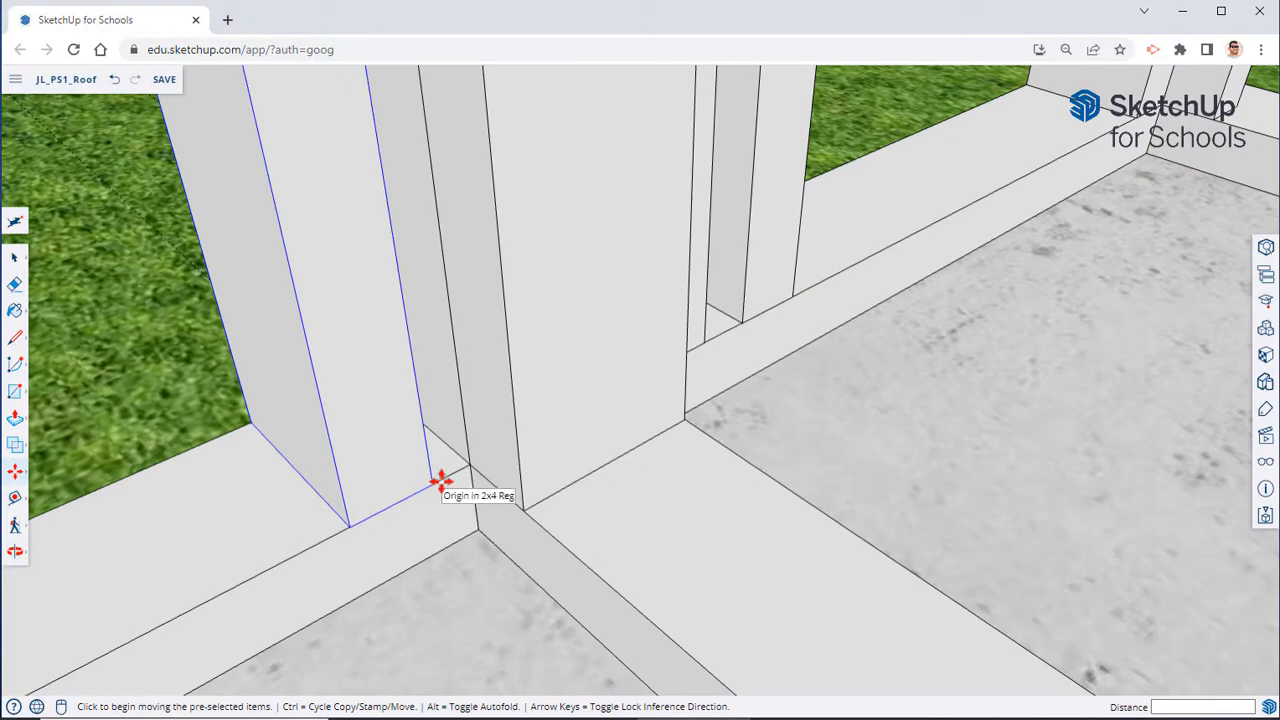
click(441, 482)
middle_drag(477, 466, 490, 372)
Step: Move the remaining stud copy along the exterior plate until it is flush against the other side of the turned stud
key(space)
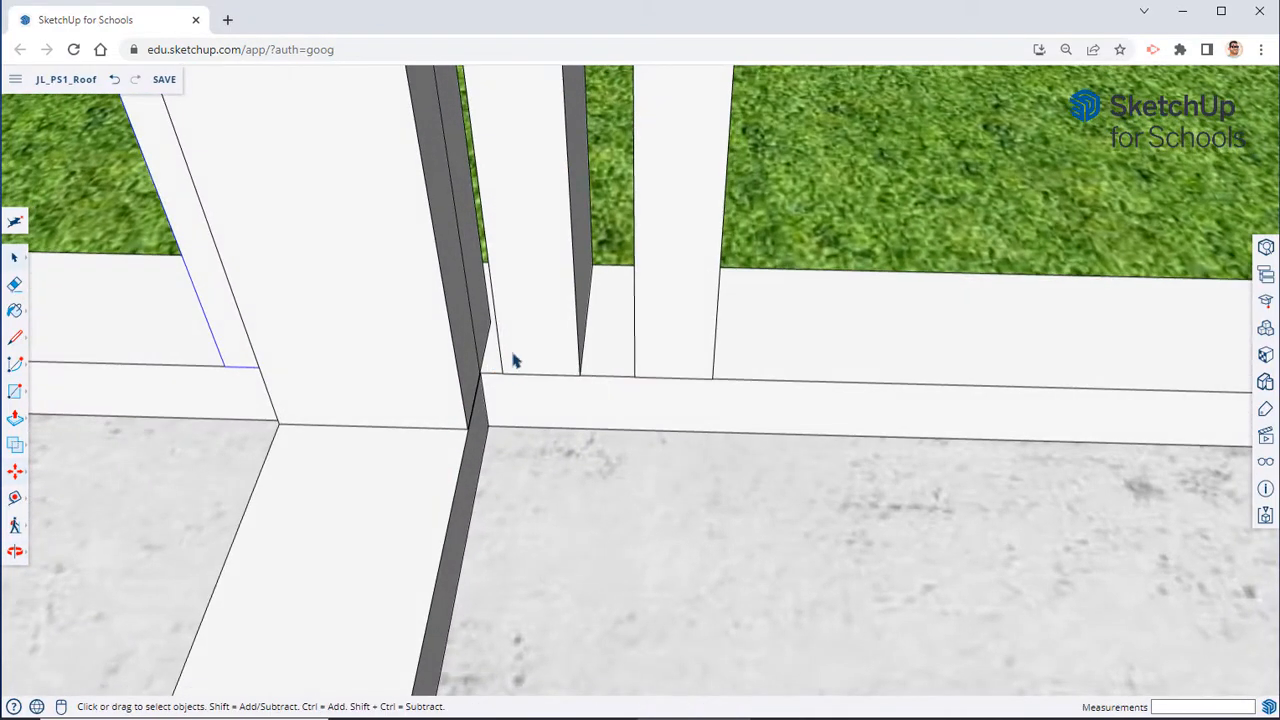
key(m)
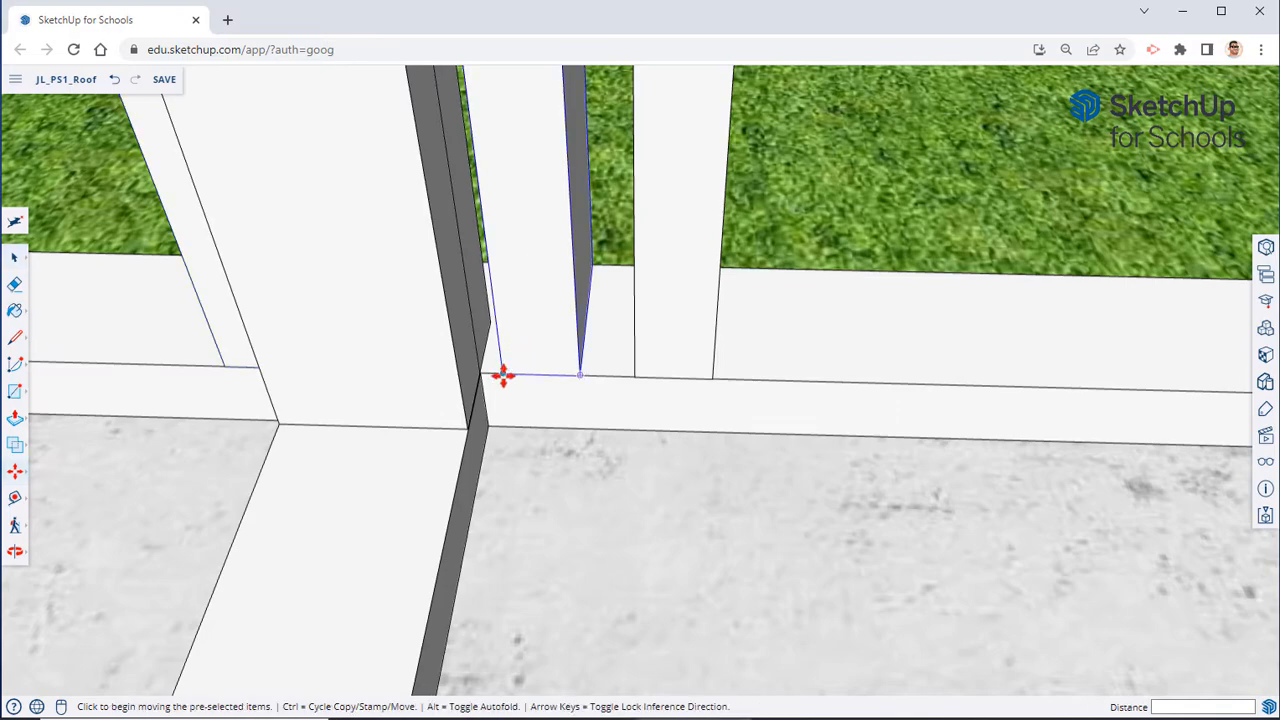
click(501, 375)
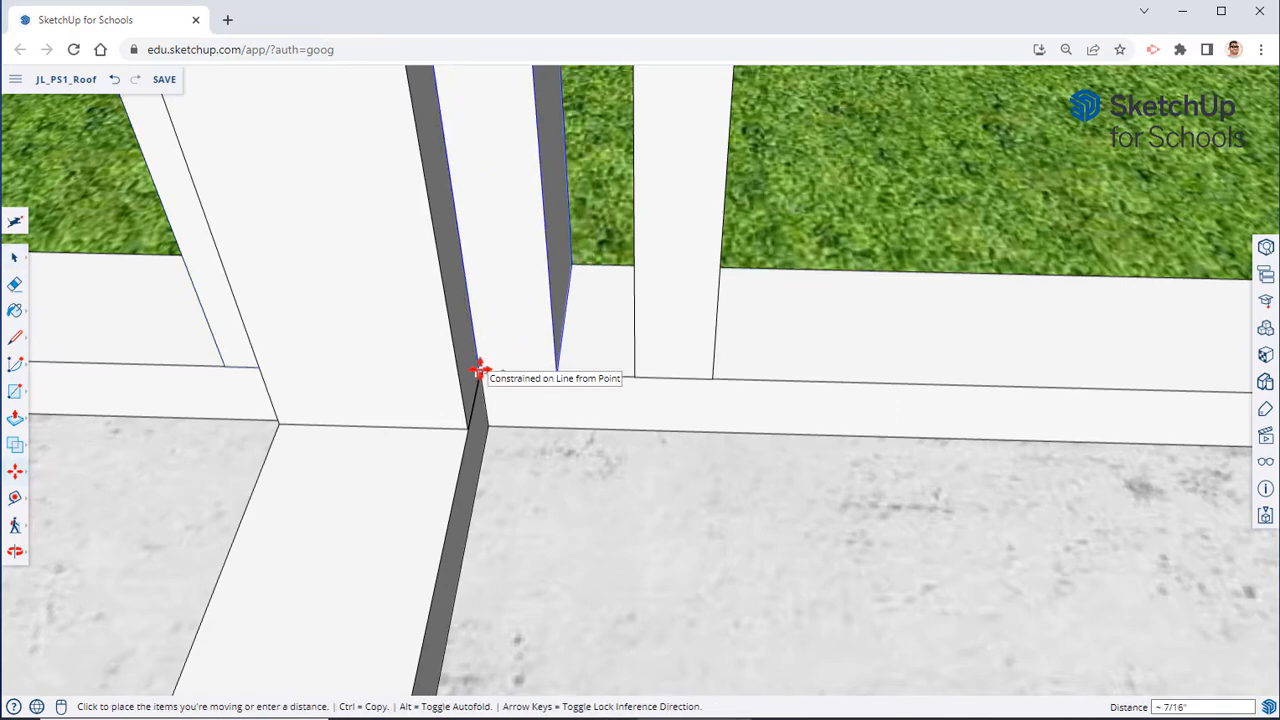
middle_drag(480, 366, 677, 457)
scroll(652, 369, down, 3)
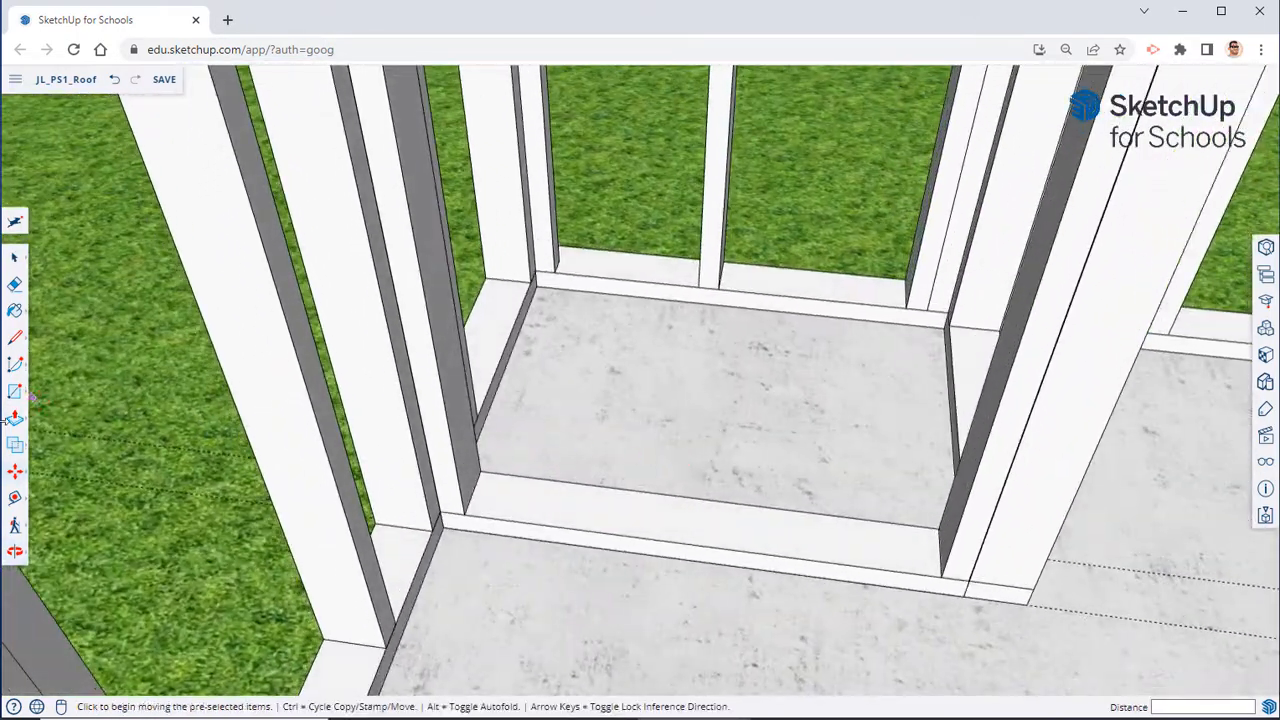
Step: Copy the trimmer stud of the nearby exterior wall opening onto the interior wall's new base plate
click(17, 501)
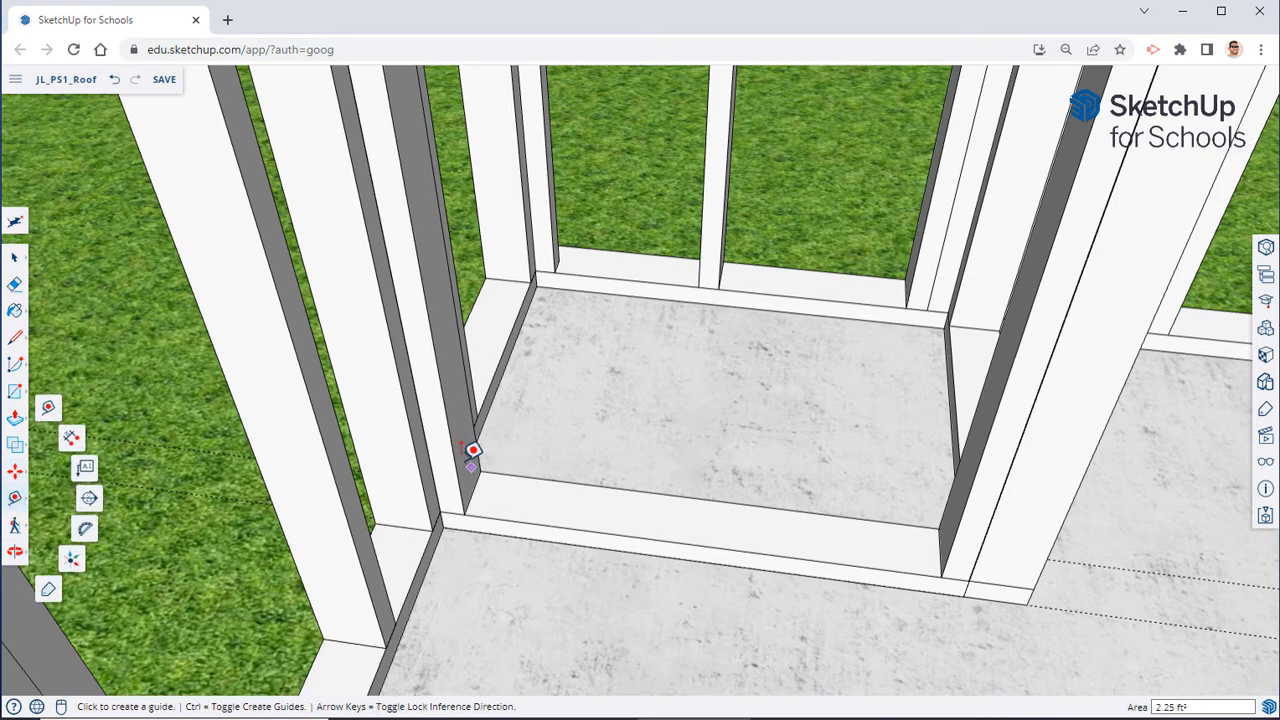
click(14, 260)
click(16, 475)
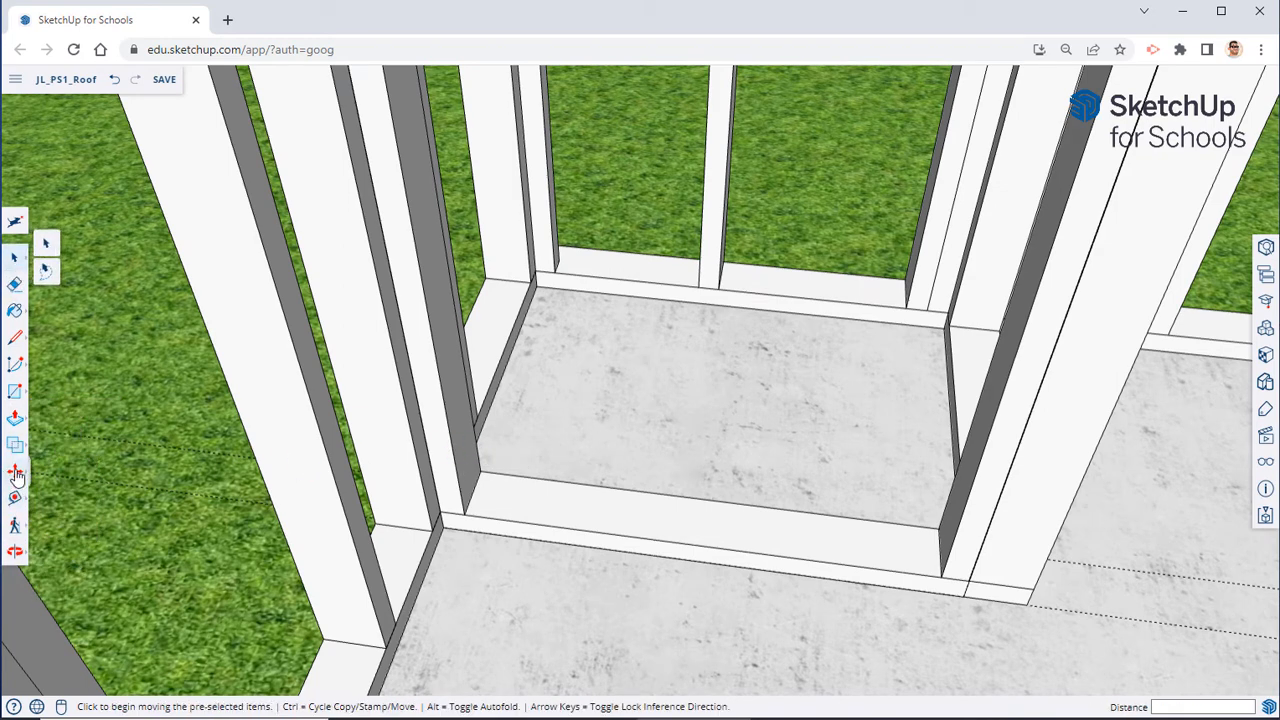
middle_drag(660, 420, 411, 405)
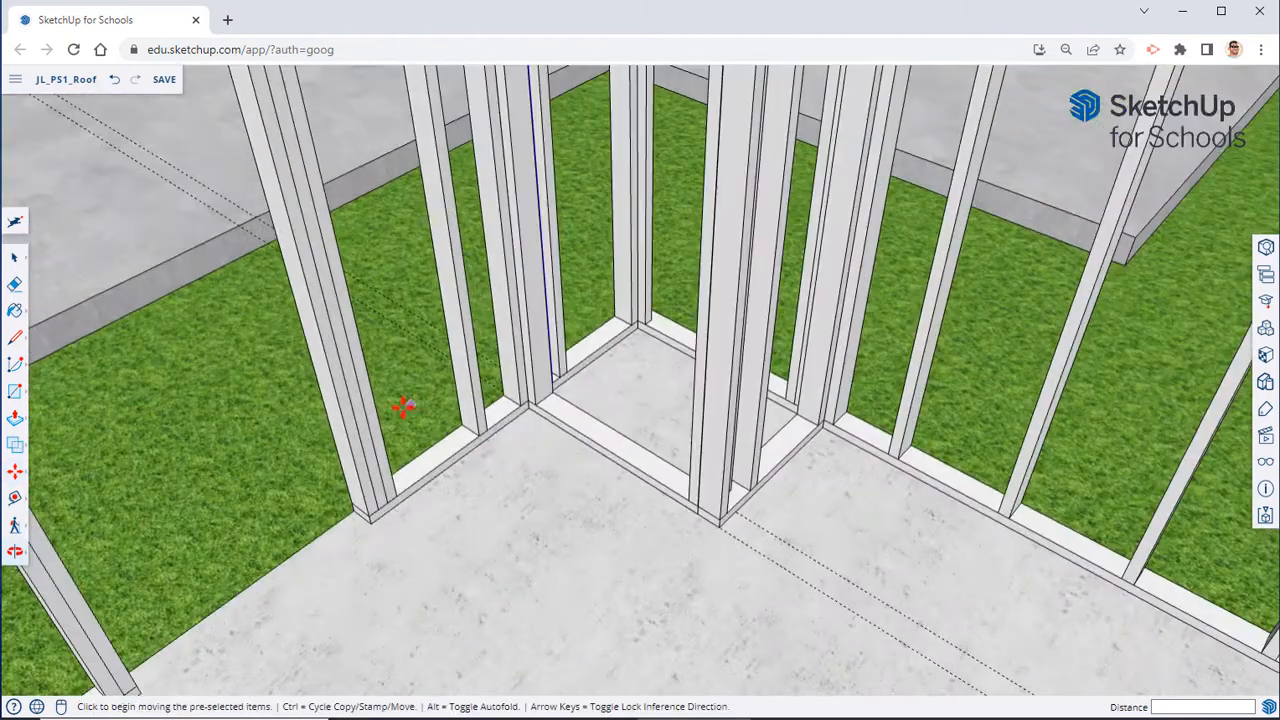
scroll(398, 420, up, 3)
key(space)
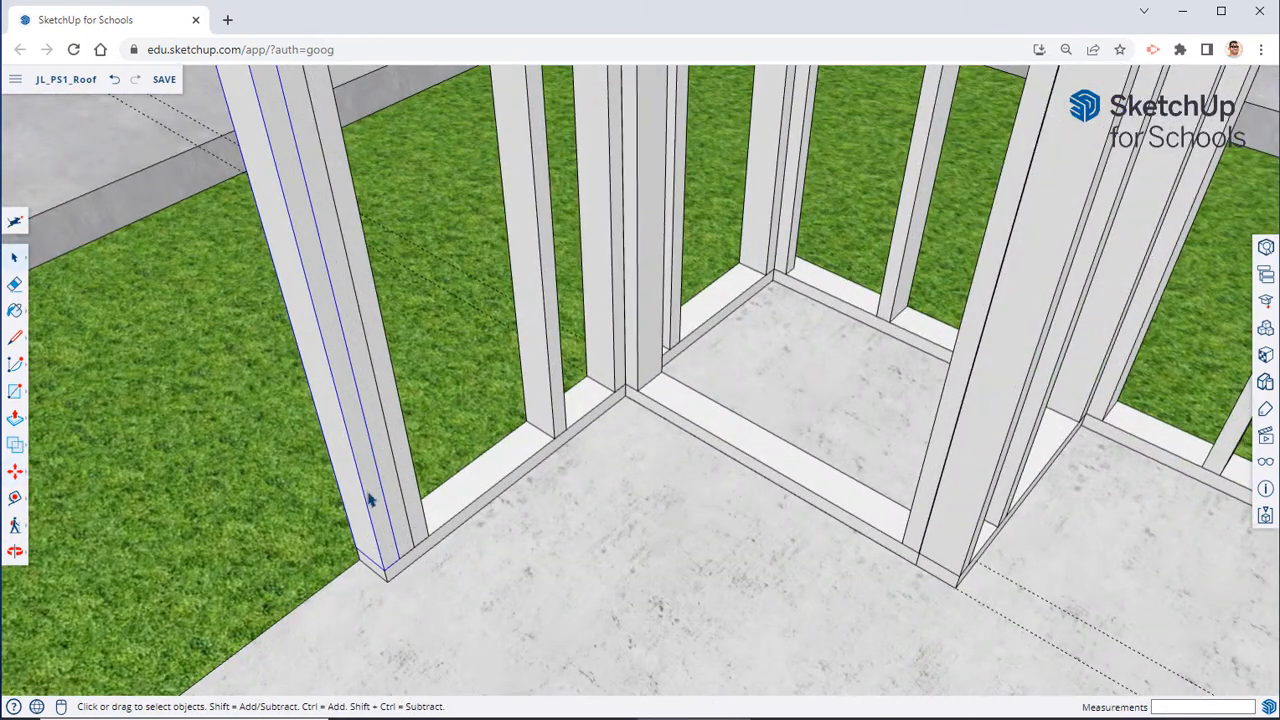
click(15, 475)
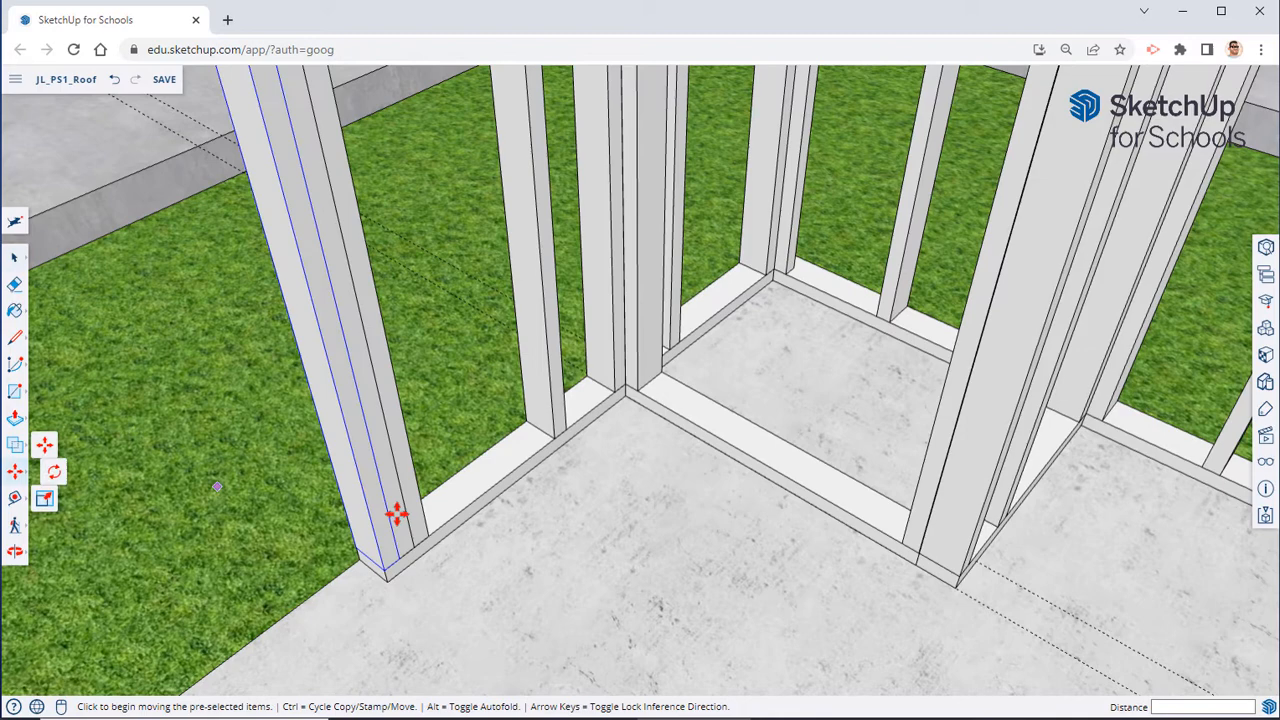
key(ctrl)
click(383, 570)
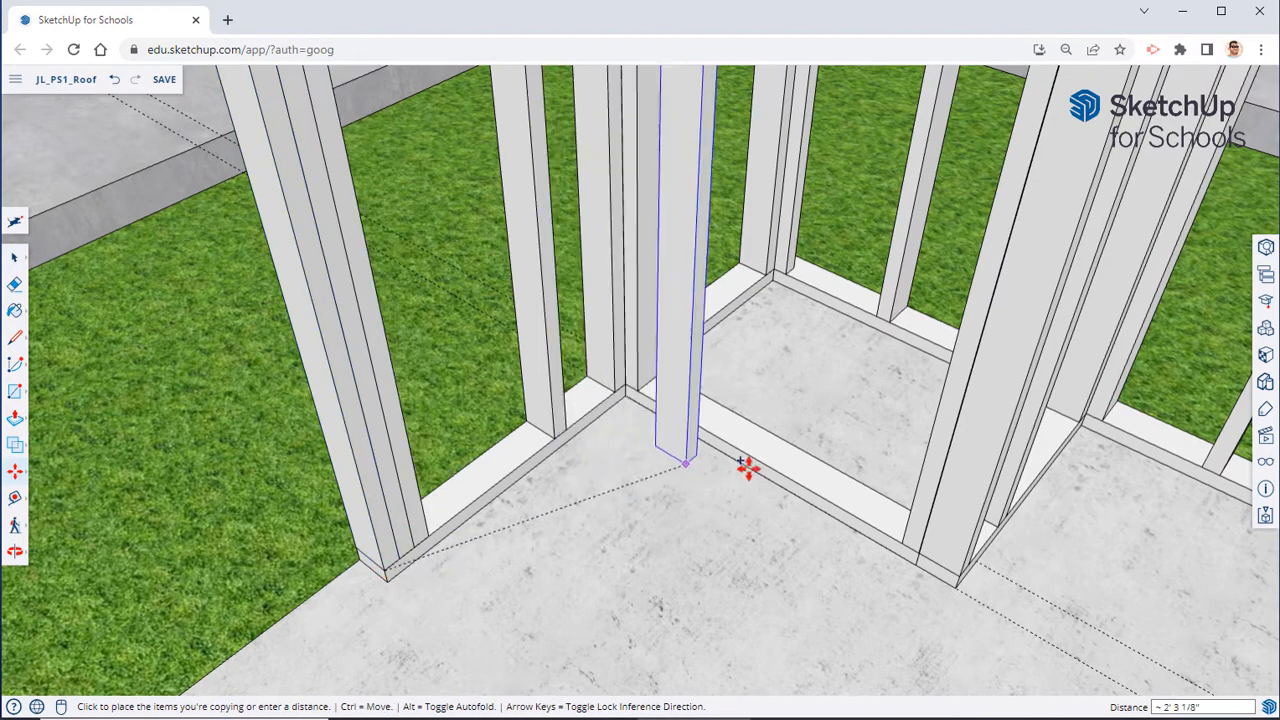
click(766, 466)
Step: Rotate the copied trimmer a quarter turn about its vertical axis so its wide side runs across the base plate
middle_drag(766, 466, 663, 451)
scroll(667, 404, up, 2)
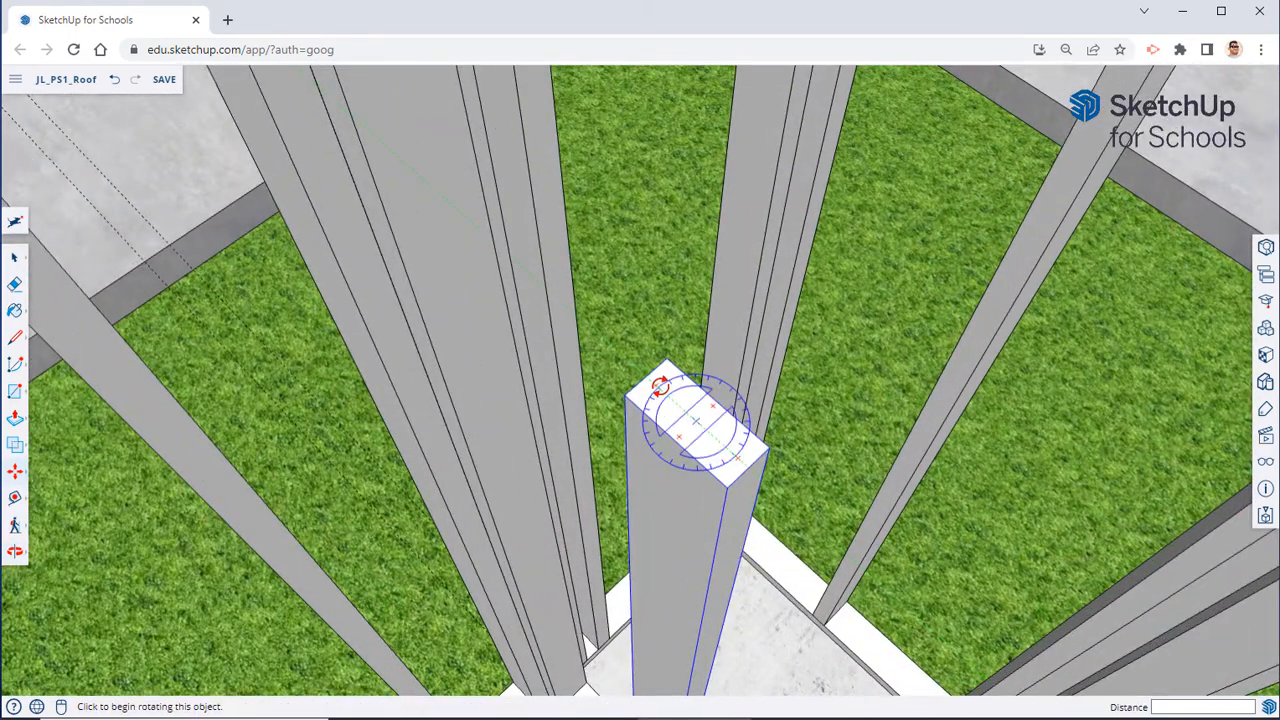
click(657, 387)
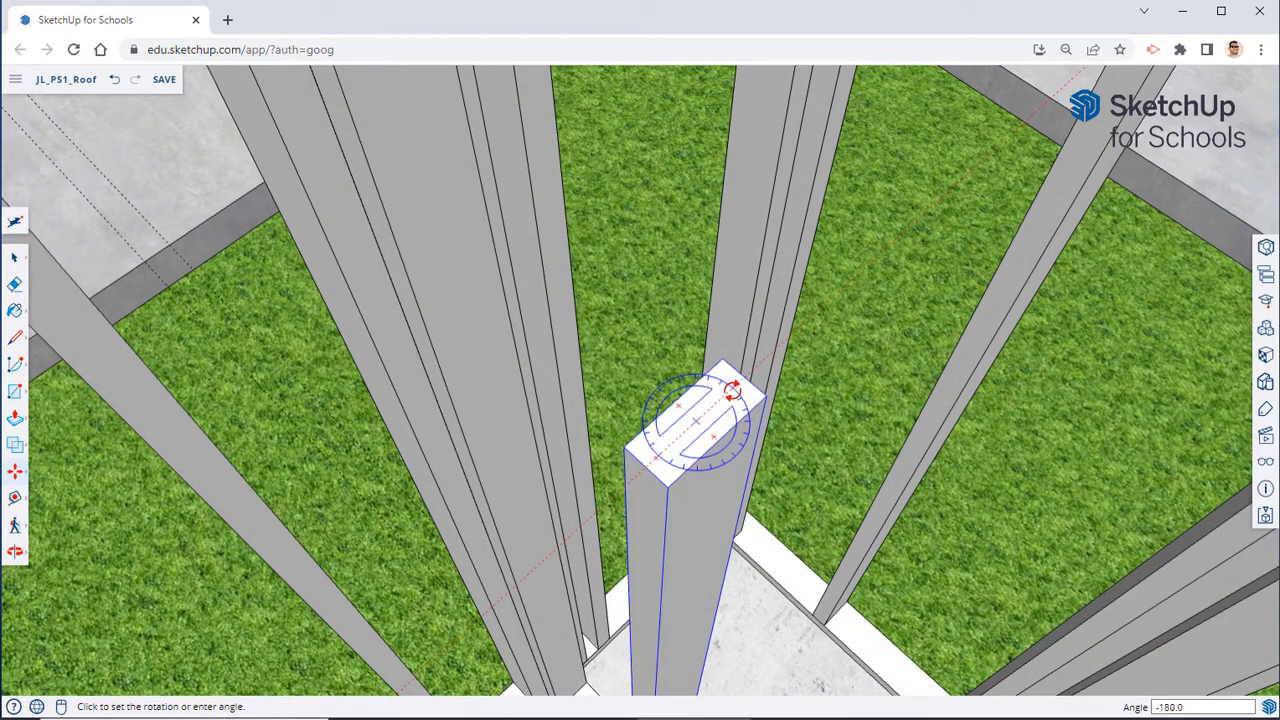
click(733, 390)
Step: Move the turned trimmer by its lower corner onto the base plate, flush against the full-height stud at the exterior wall
middle_drag(733, 390, 714, 491)
key(m)
scroll(714, 491, up, 3)
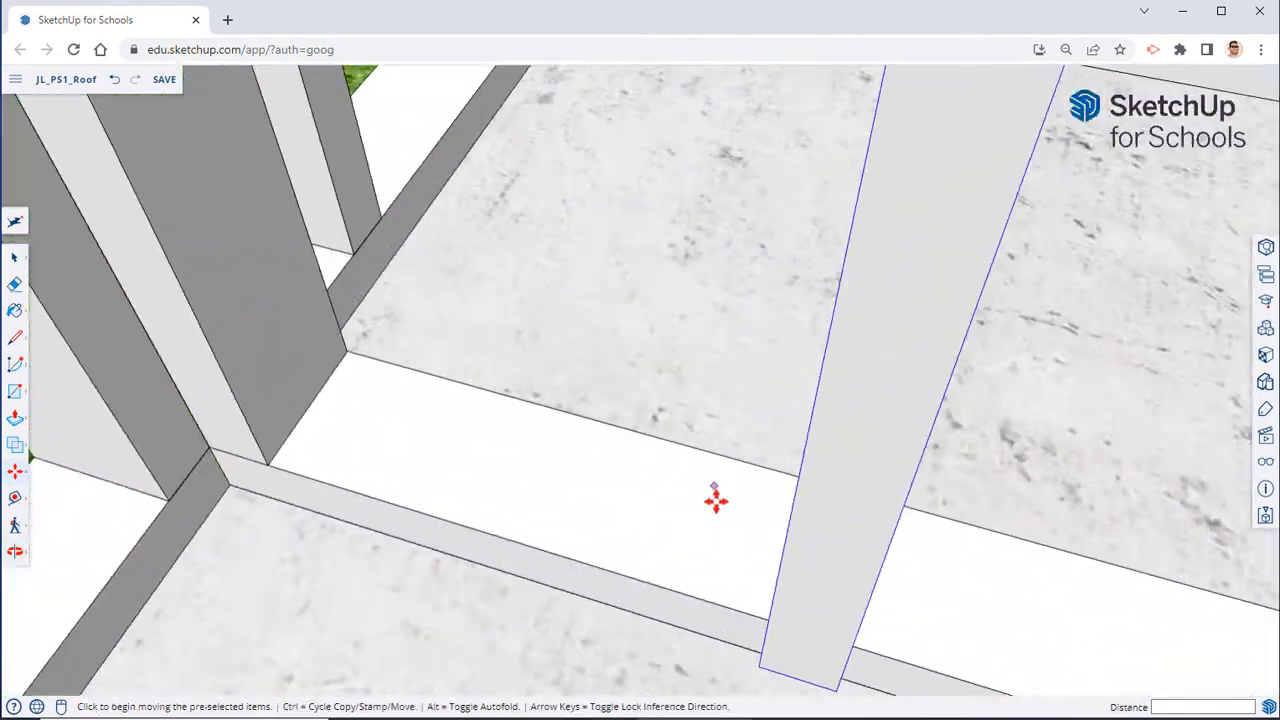
middle_drag(751, 580, 691, 431)
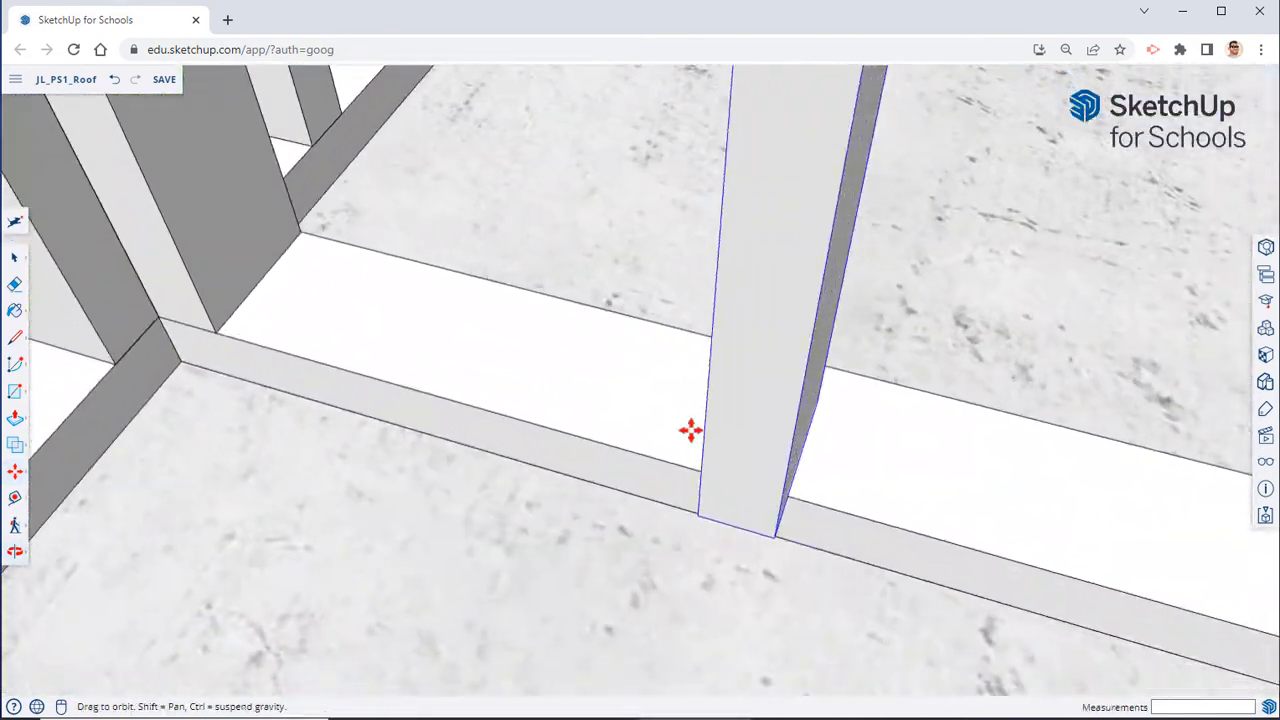
click(698, 512)
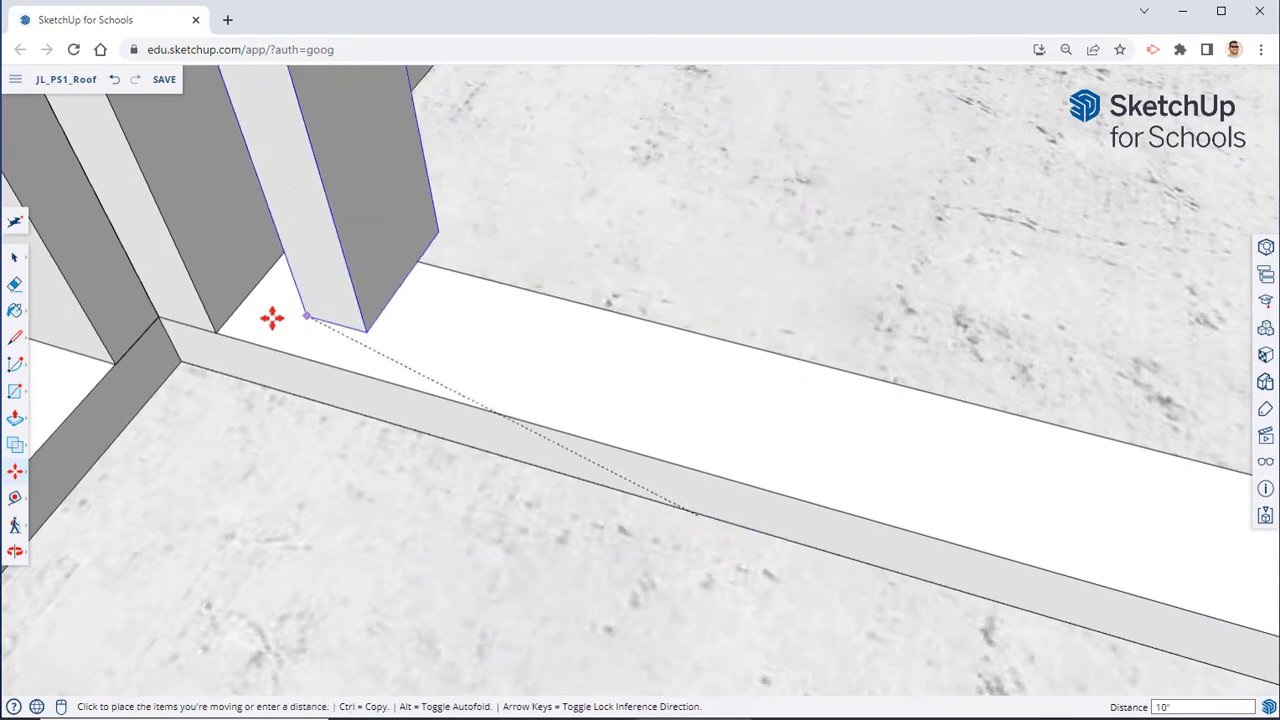
click(213, 334)
Step: Copy the trimmer to the opposite end of the base plate, flush against the full-height stud there
key(ctrl)
click(278, 349)
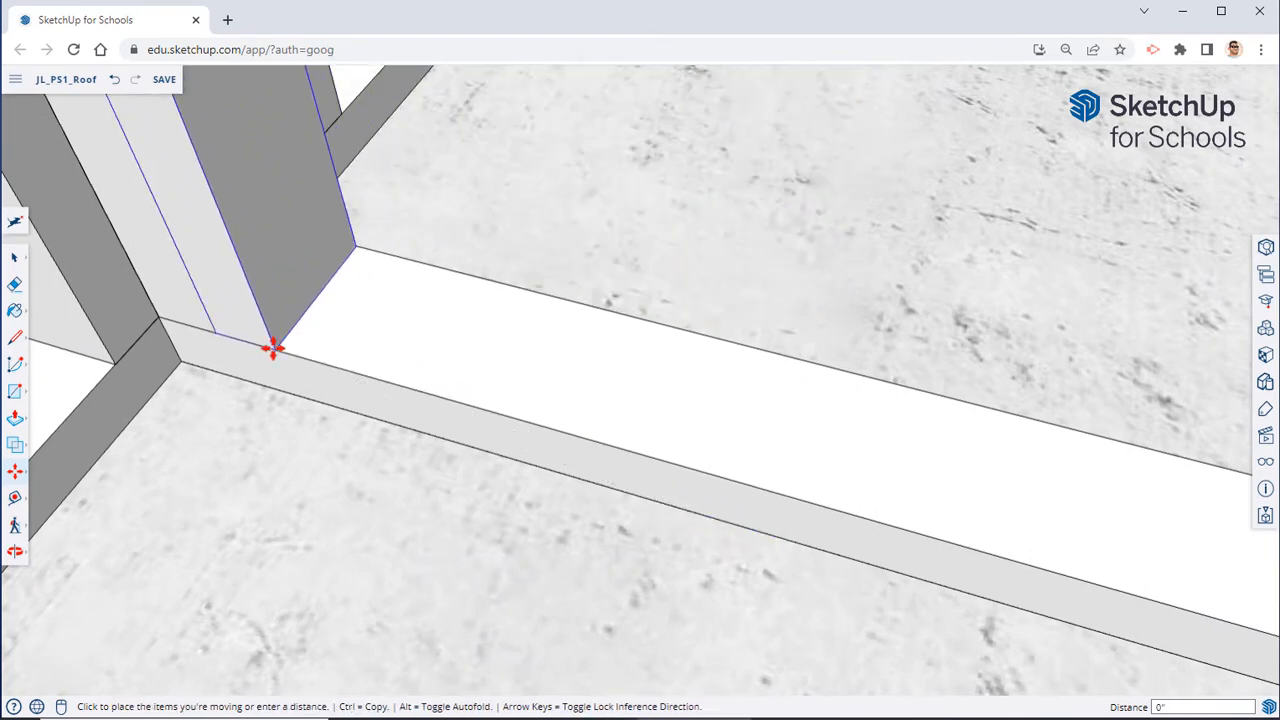
middle_drag(791, 511, 1113, 539)
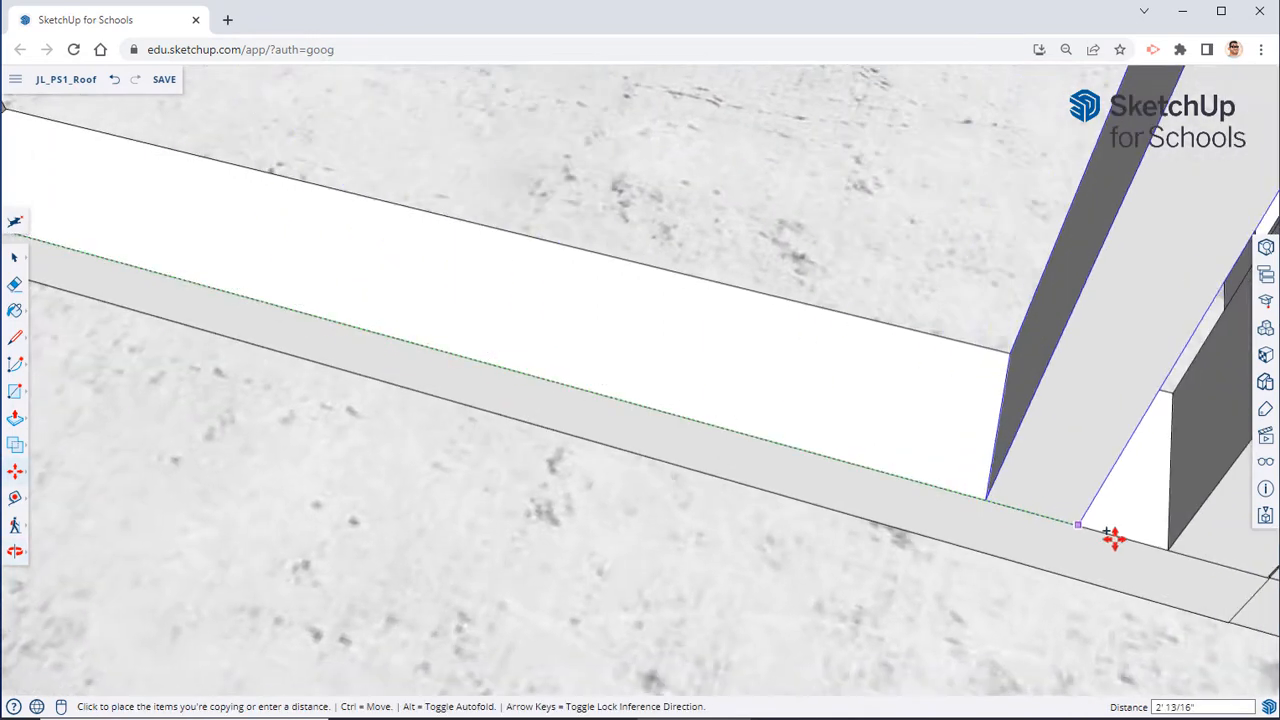
click(1168, 546)
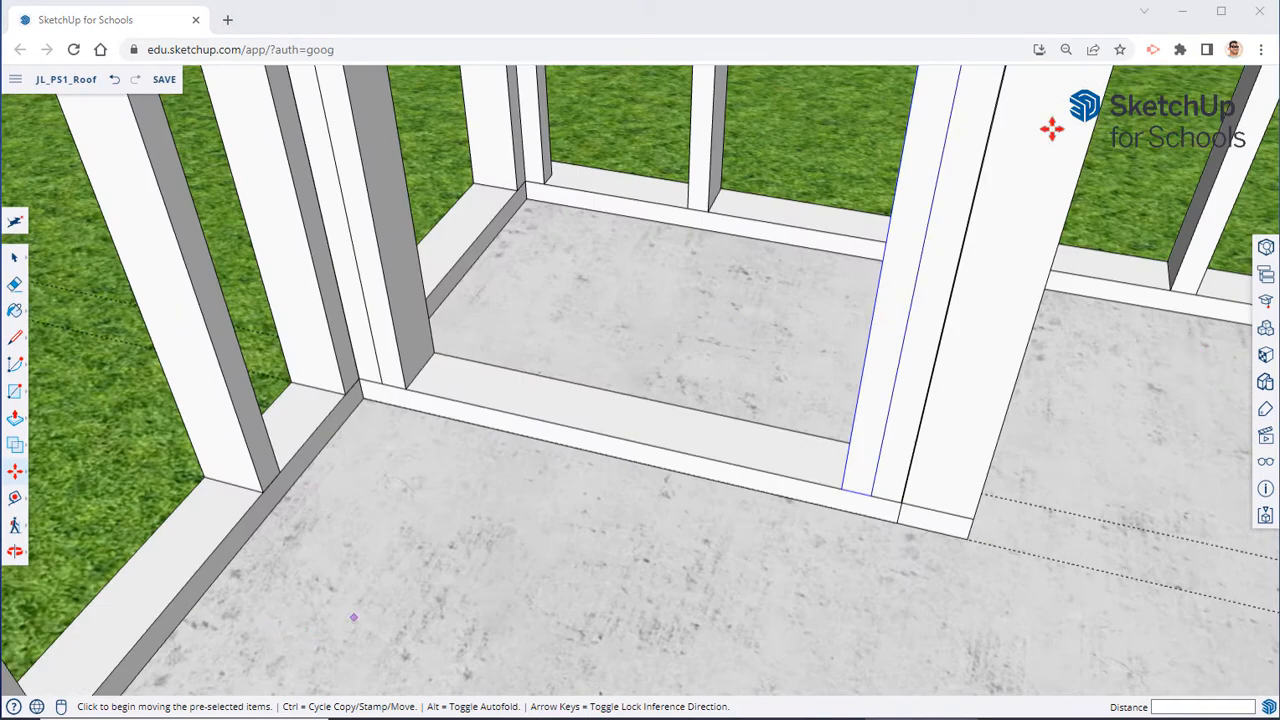
Step: Edit the interior base plate component, outline its top between the two trimmers and push that area down 1 1/2" to cut the door opening
right_click(565, 418)
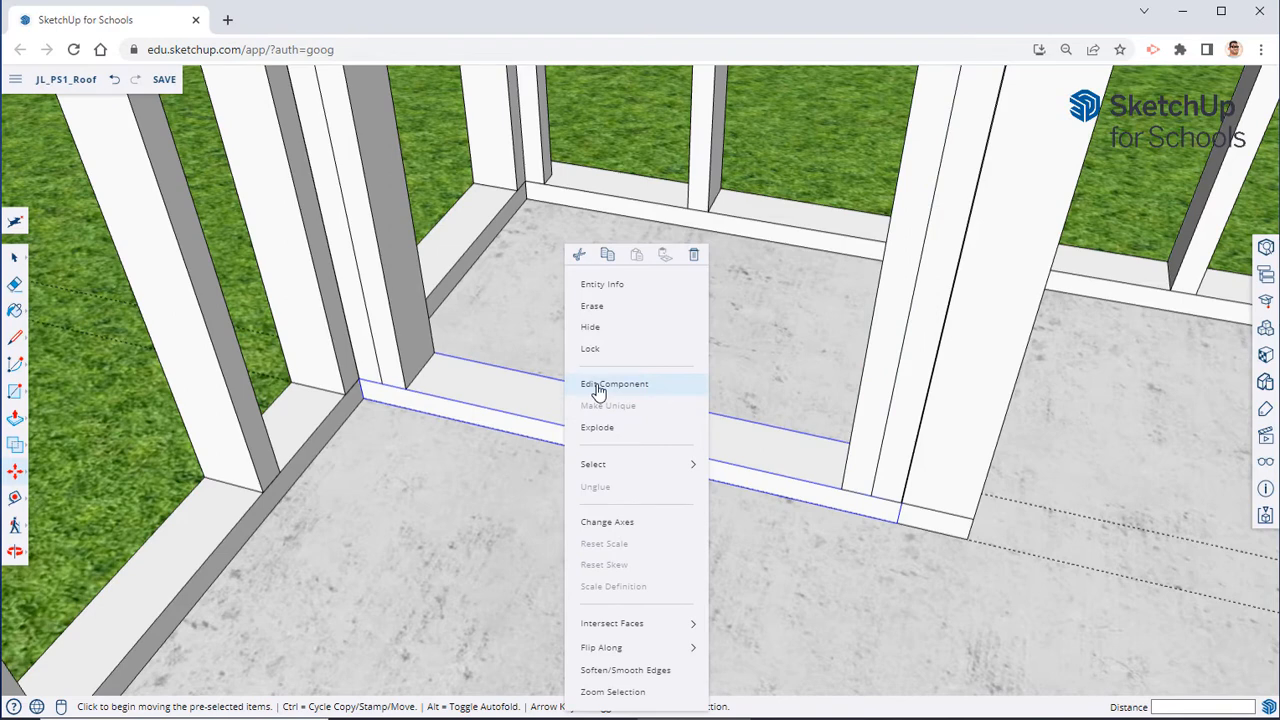
click(598, 388)
click(15, 391)
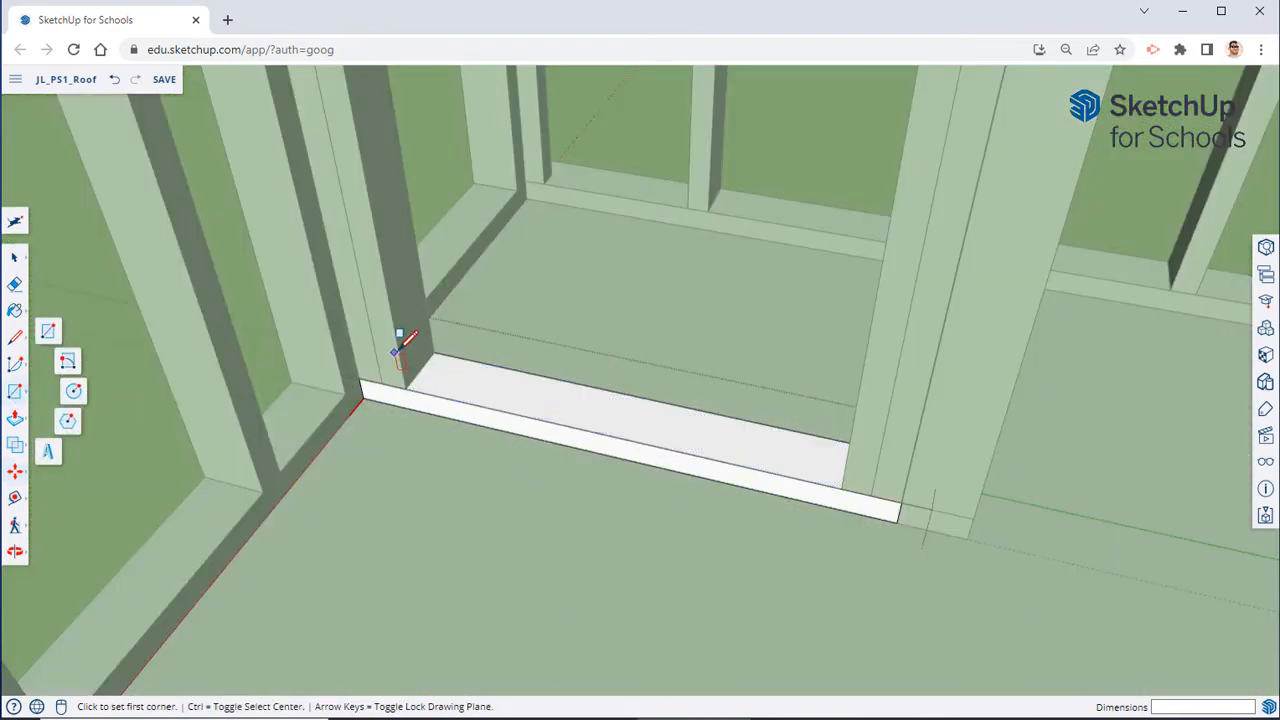
click(434, 352)
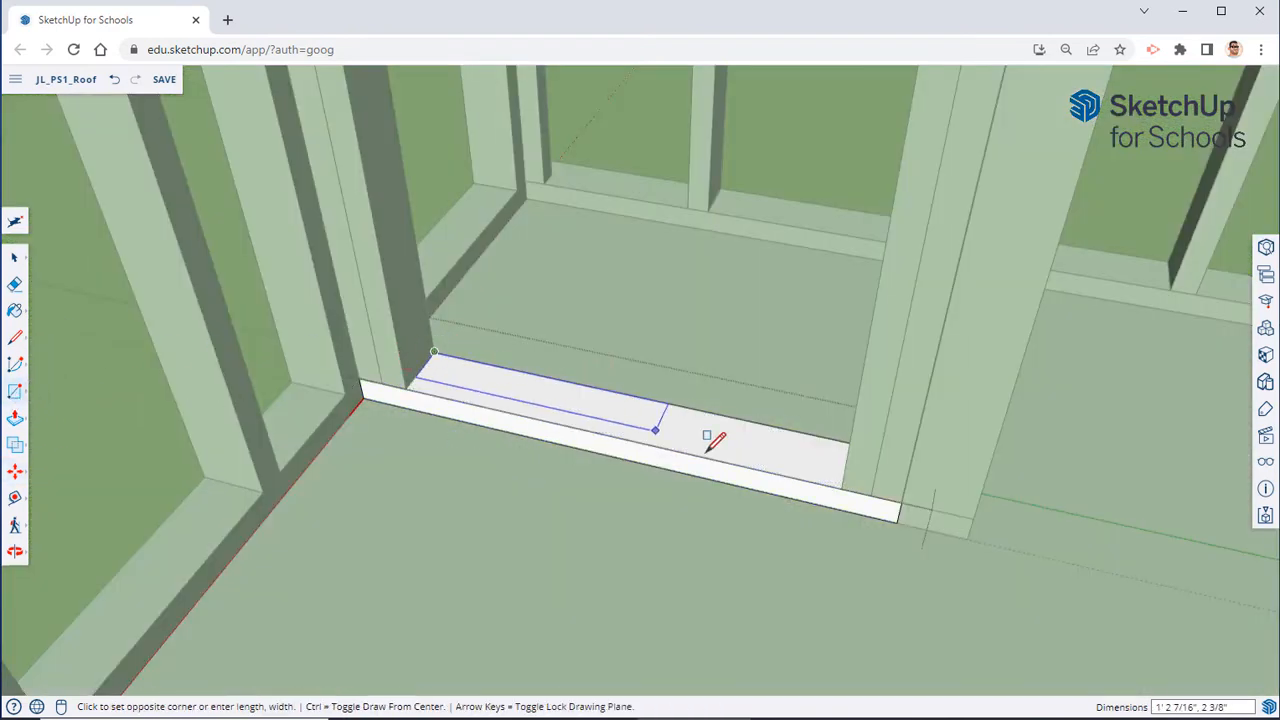
click(842, 486)
key(p)
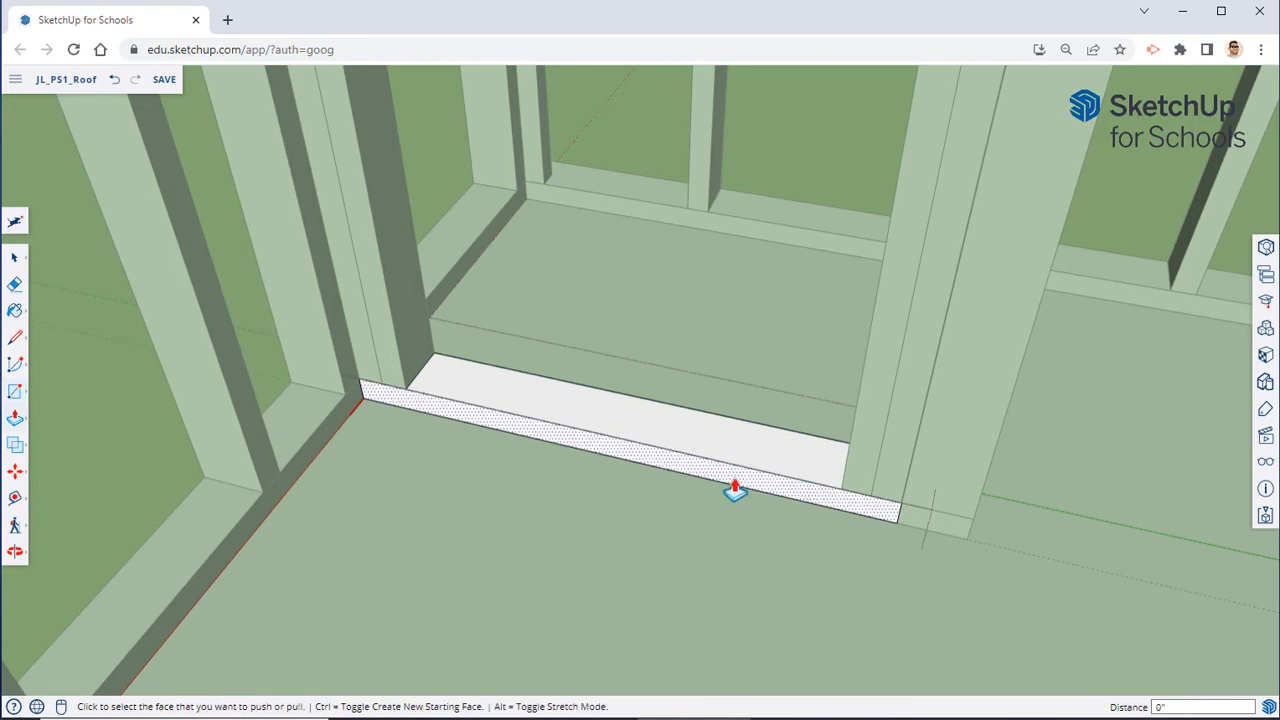
click(730, 458)
click(725, 513)
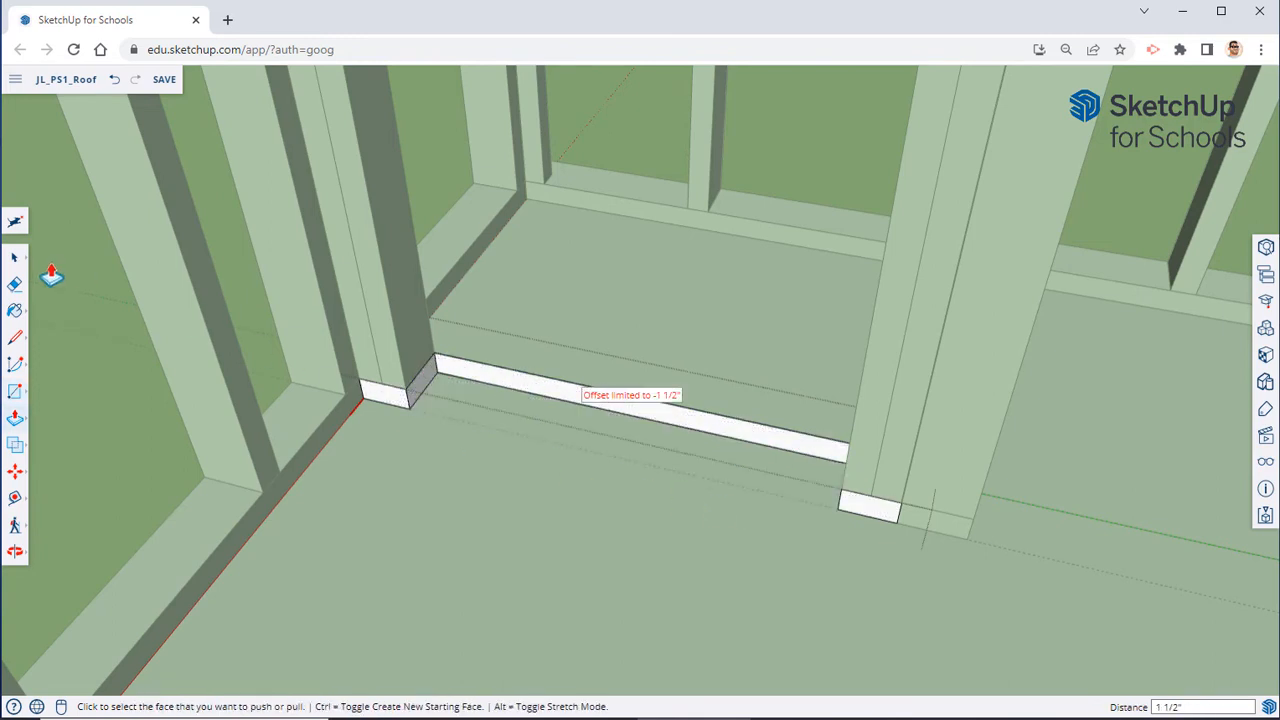
Step: Erase the leftover vertical strip along the back edge of the cut-out base plate section
click(13, 285)
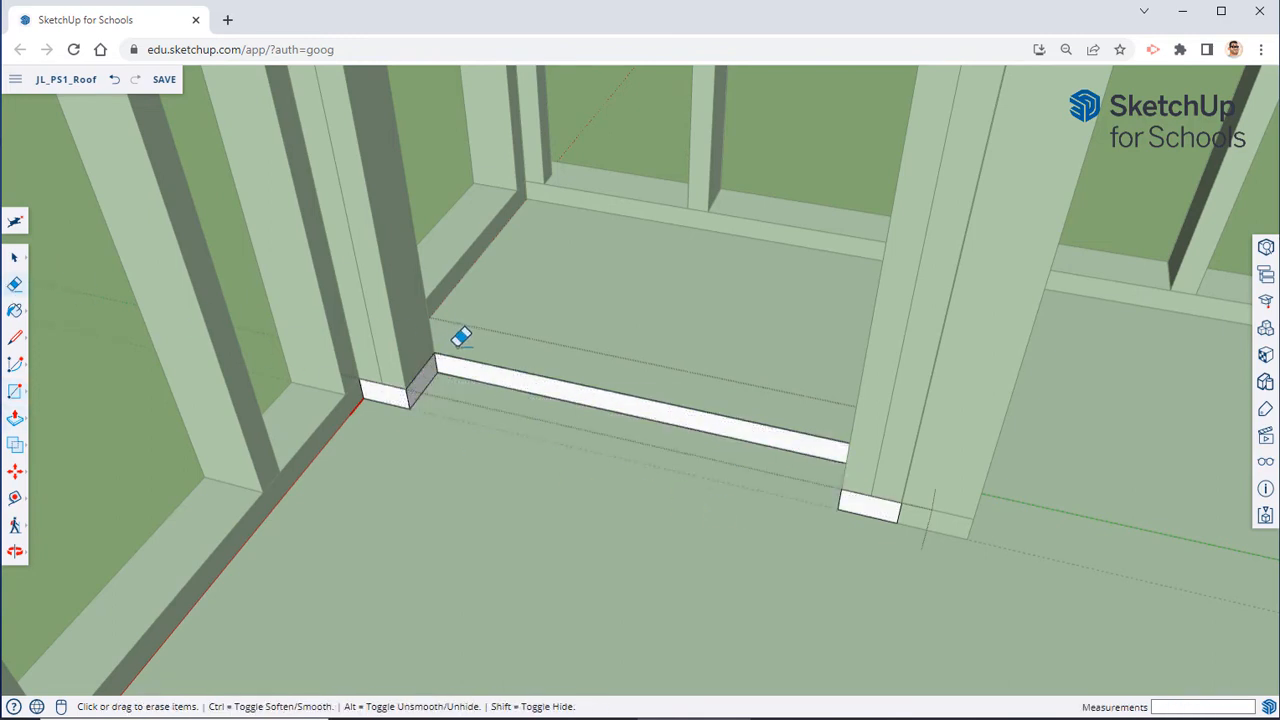
click(524, 381)
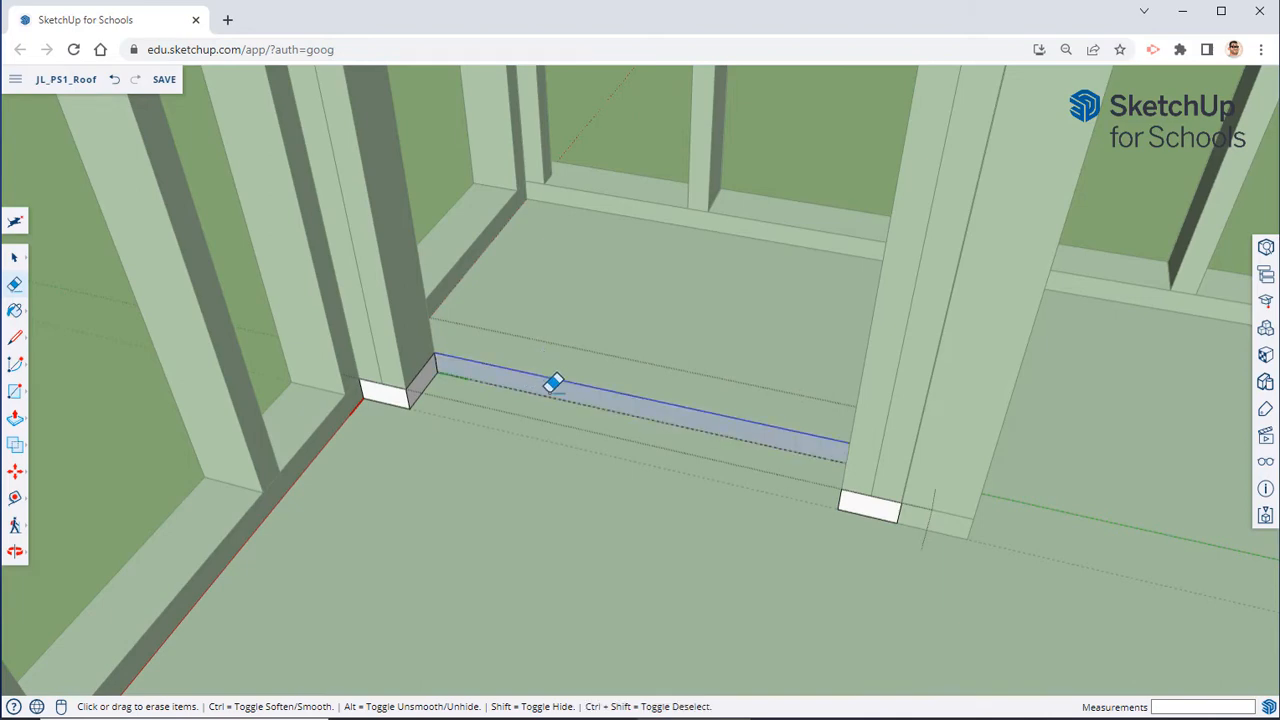
click(553, 386)
Step: Redraw the missing back faces on the two remaining base plate pieces with rectangles and close the component
mouse_move(554, 389)
middle_down()
mouse_move(480, 503)
mouse_move(297, 468)
mouse_move(306, 334)
mouse_move(80, 266)
mouse_move(916, 283)
middle_up()
scroll(531, 283, up, 10)
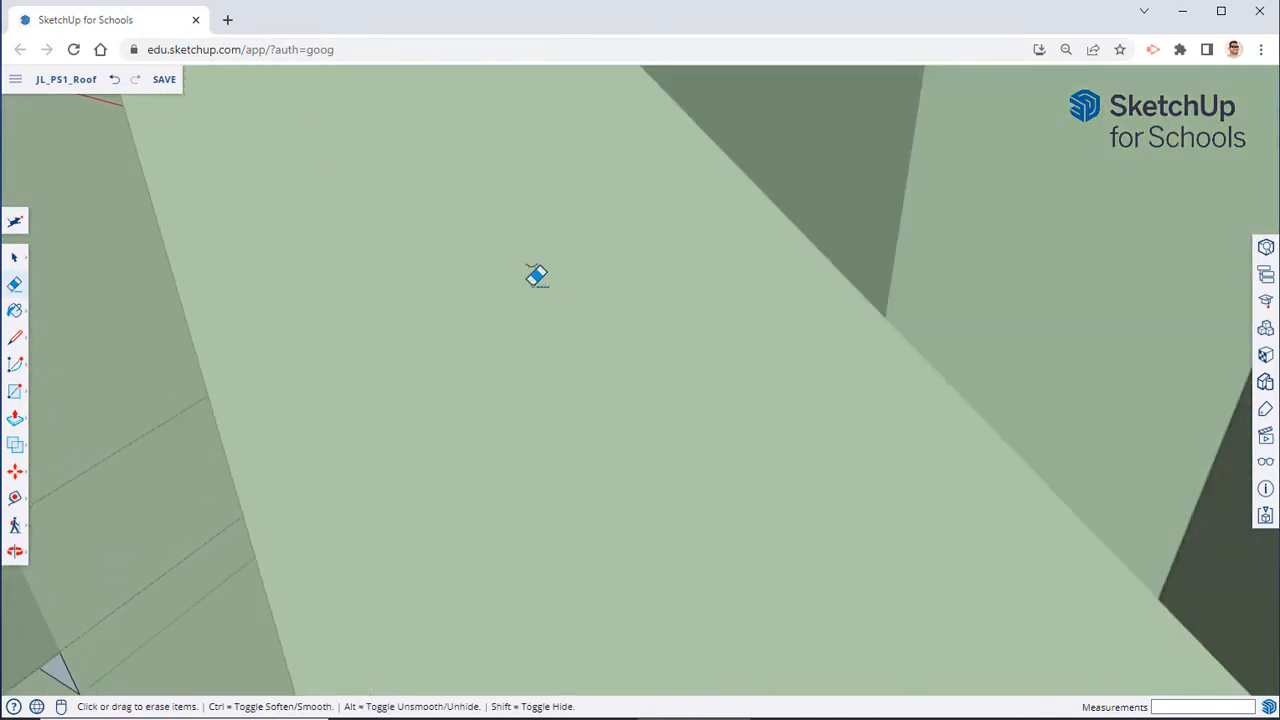
mouse_move(537, 276)
middle_down()
mouse_move(1117, 246)
mouse_move(766, 320)
mouse_move(720, 266)
mouse_move(591, 483)
mouse_move(544, 461)
middle_up()
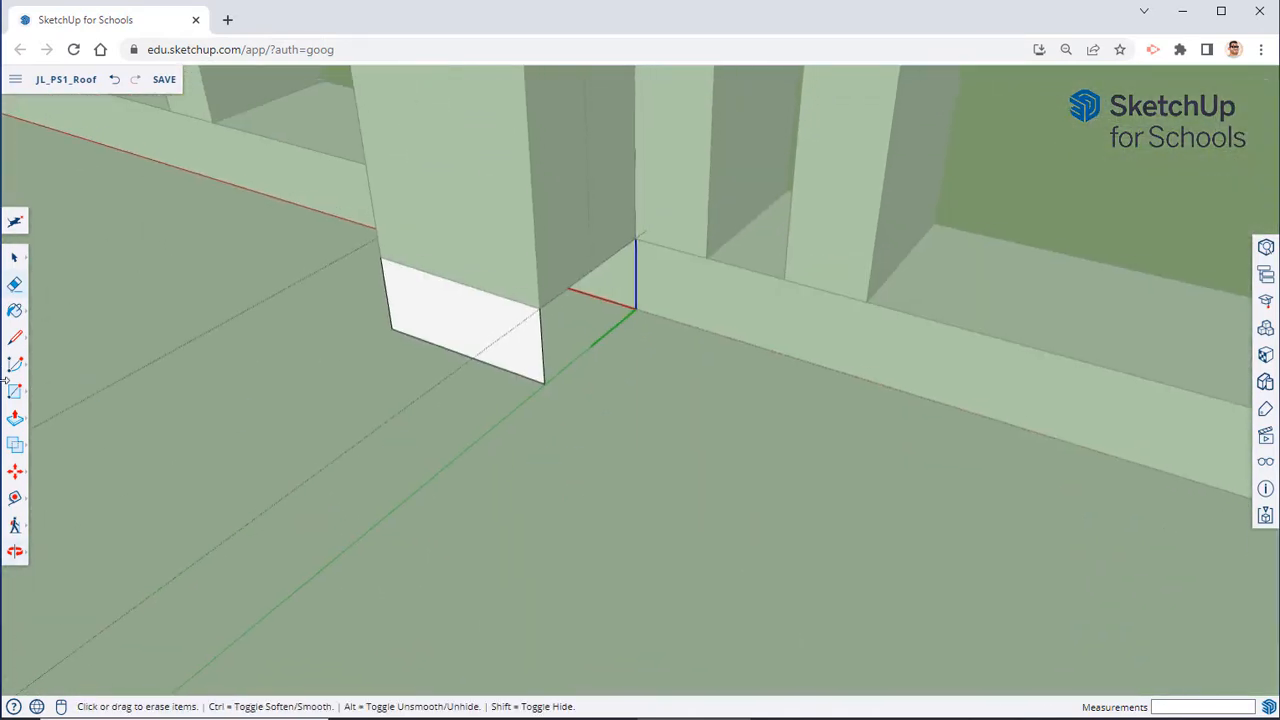
click(16, 392)
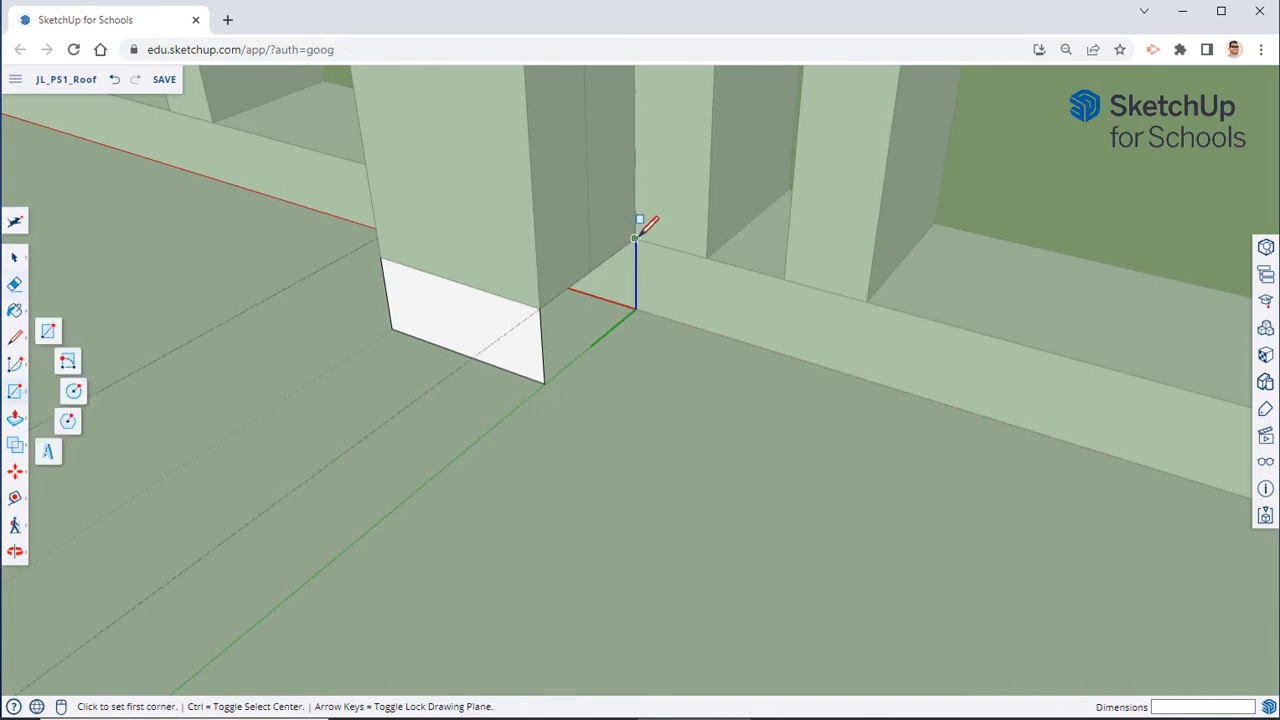
click(634, 238)
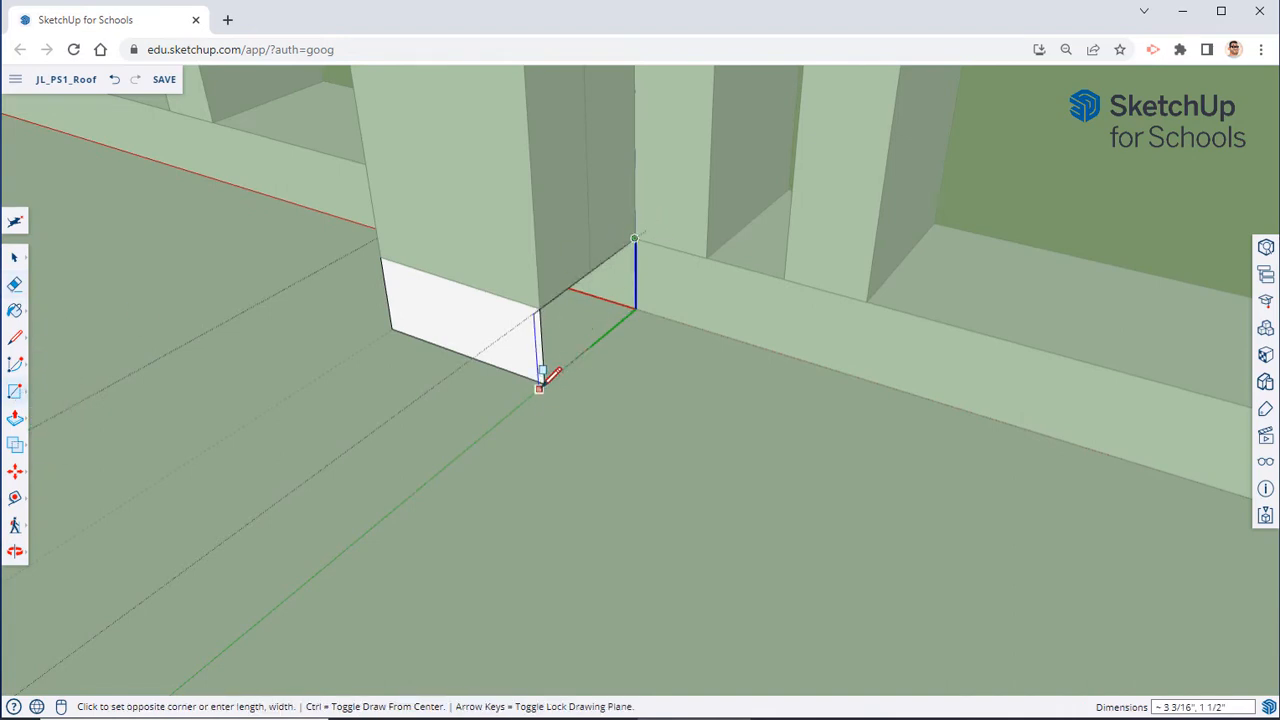
middle_drag(460, 415, 849, 380)
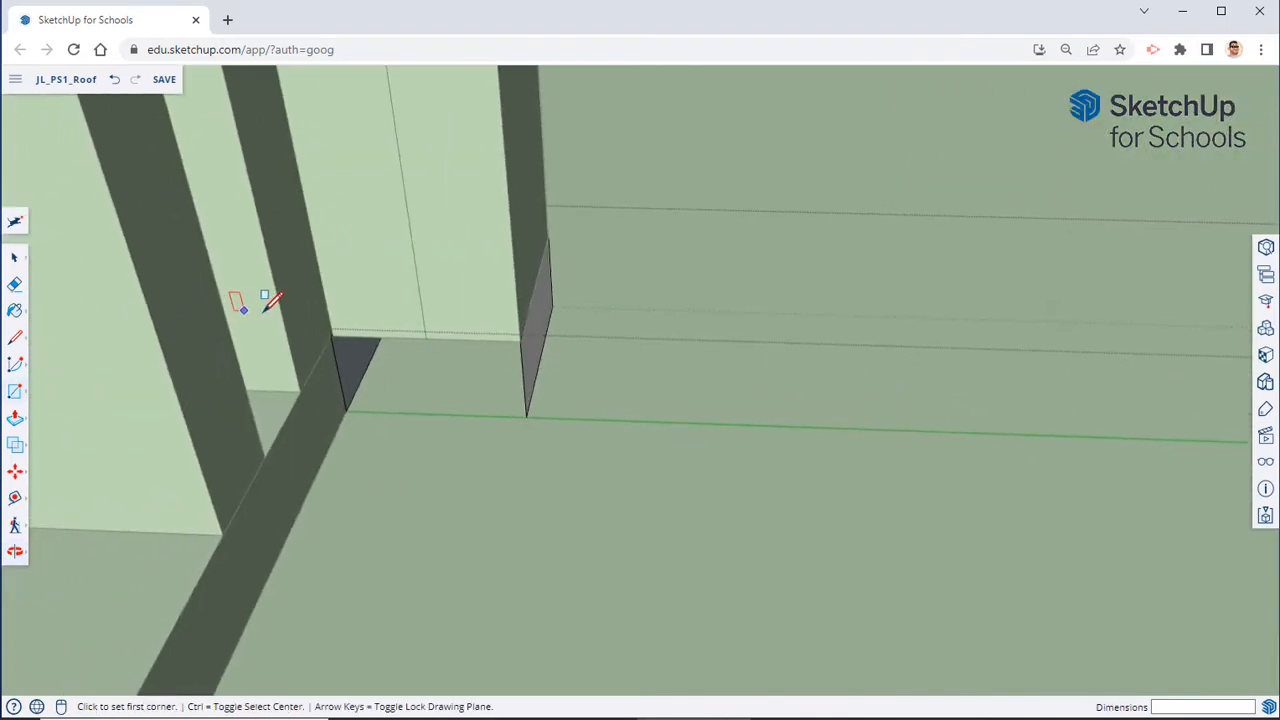
click(331, 334)
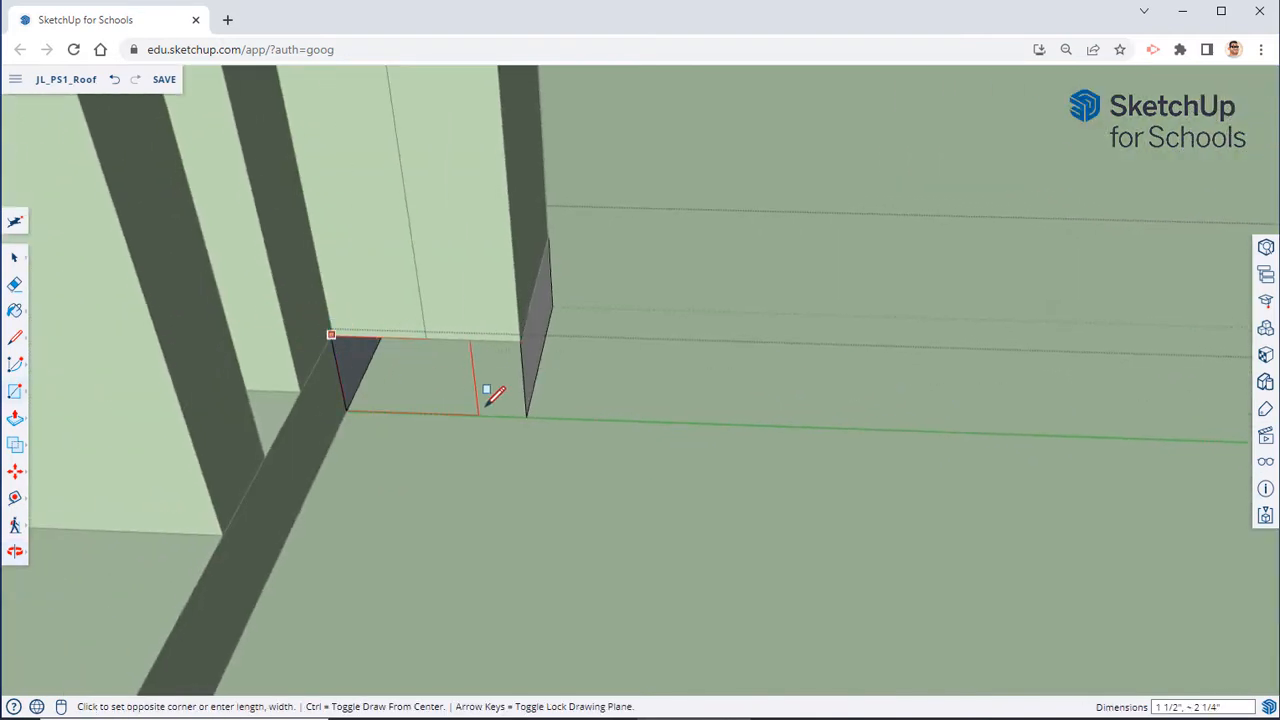
click(527, 414)
middle_drag(748, 377, 809, 449)
right_click(809, 461)
click(848, 503)
Step: Erase the dotted guide lines running across the floor at the door opening
middle_drag(786, 400, 700, 537)
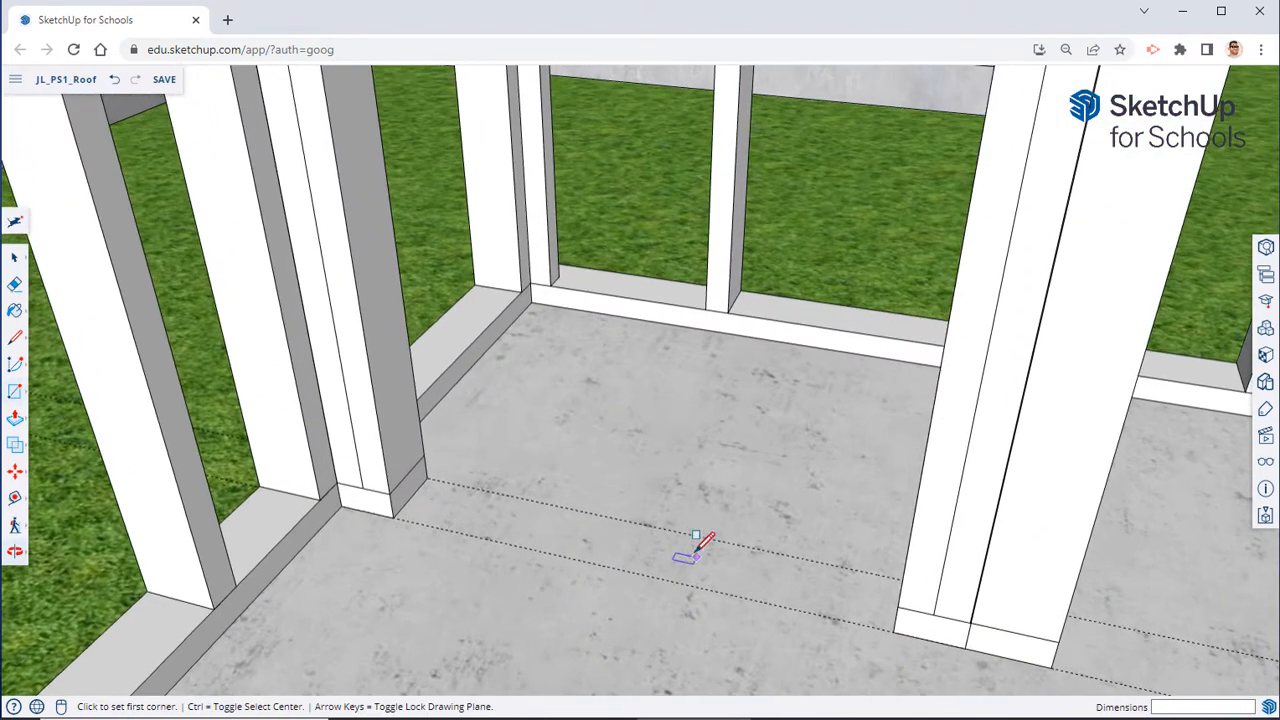
click(14, 286)
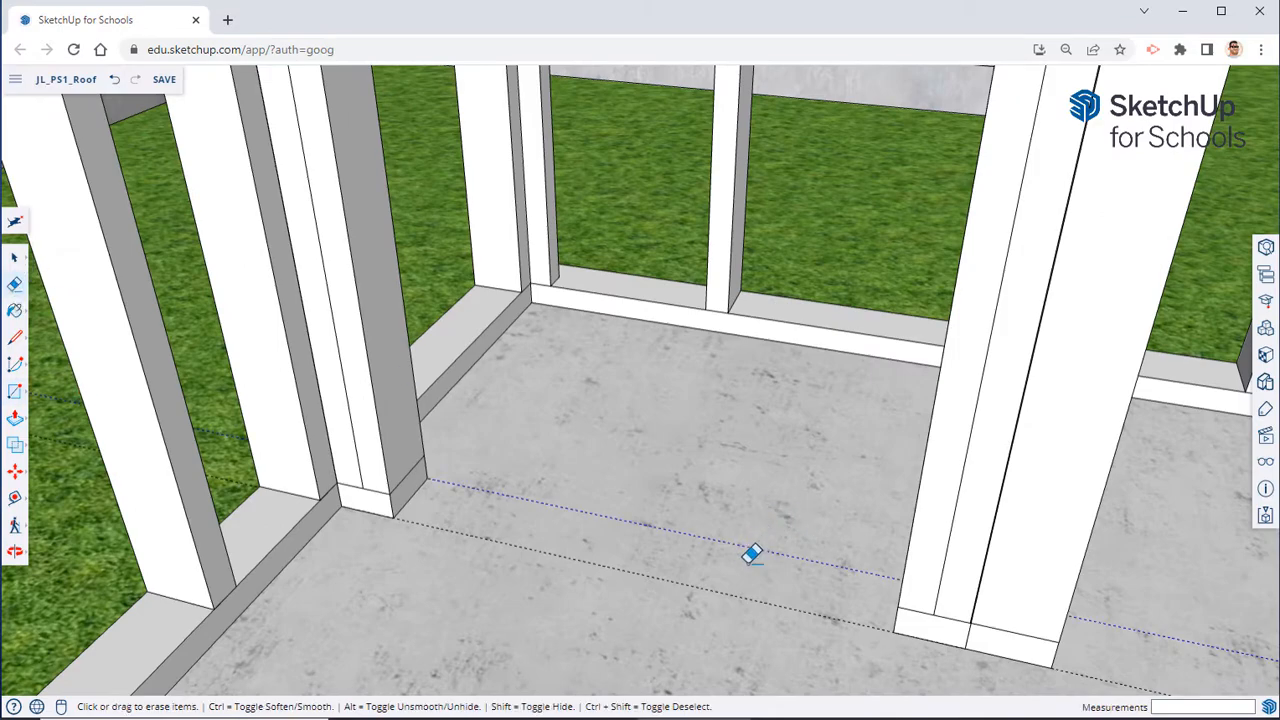
mouse_move(655, 441)
middle_down()
mouse_move(603, 574)
mouse_move(487, 424)
mouse_move(383, 437)
mouse_move(234, 363)
mouse_move(343, 320)
mouse_move(322, 282)
middle_up()
Step: Copy the window header from the exterior wall to the interior door opening
key(space)
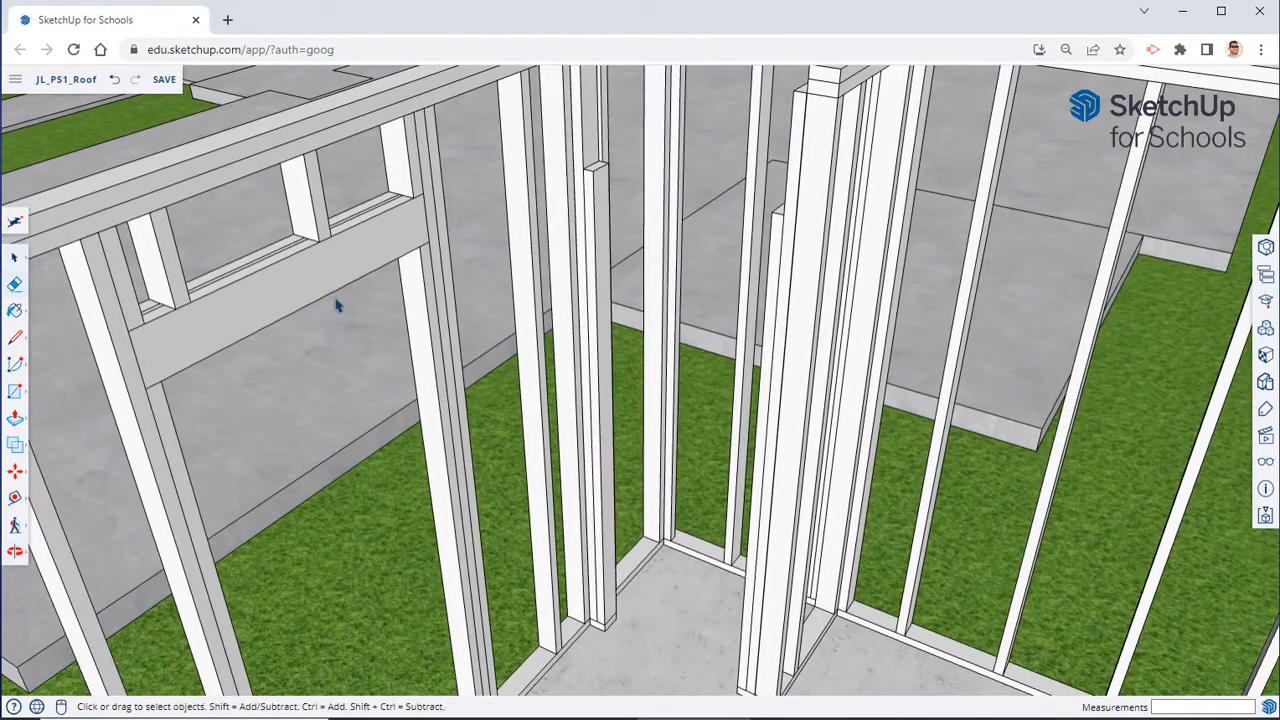
click(13, 476)
key(ctrl)
click(133, 331)
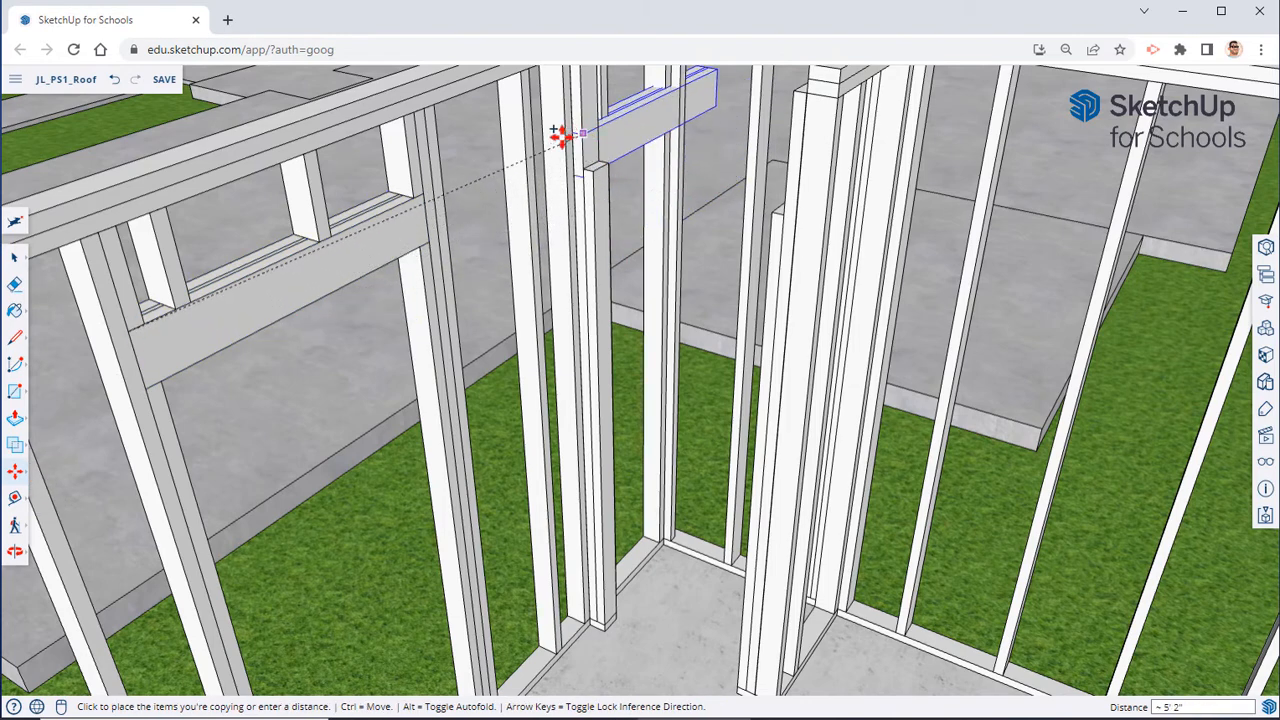
click(519, 131)
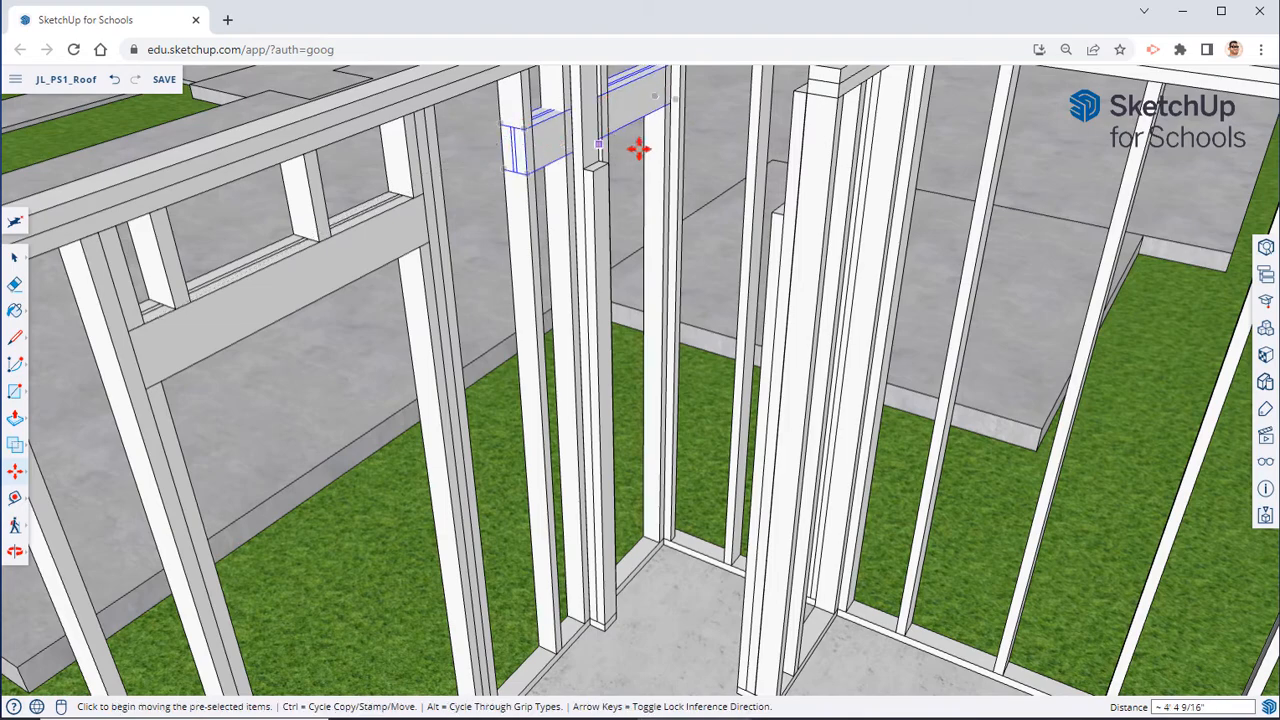
Step: Rotate the copied header about its vertical axis to line it up across the interior door opening
middle_drag(637, 149, 617, 336)
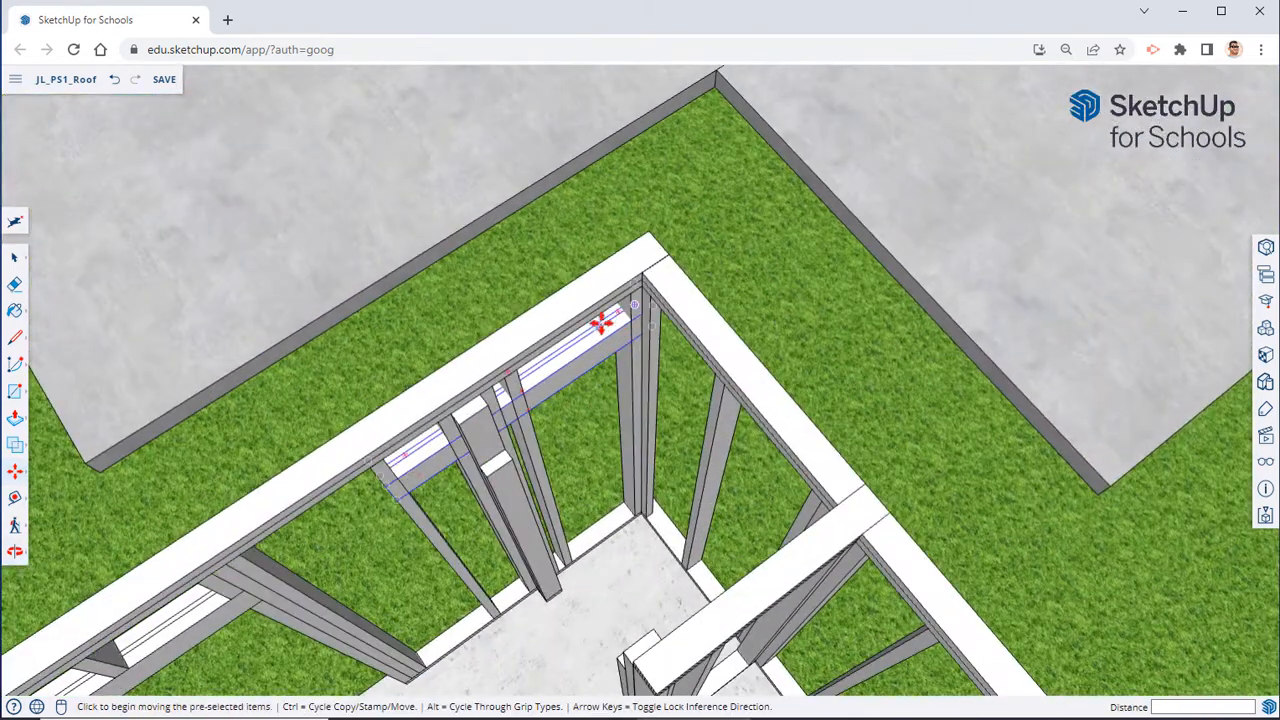
click(619, 320)
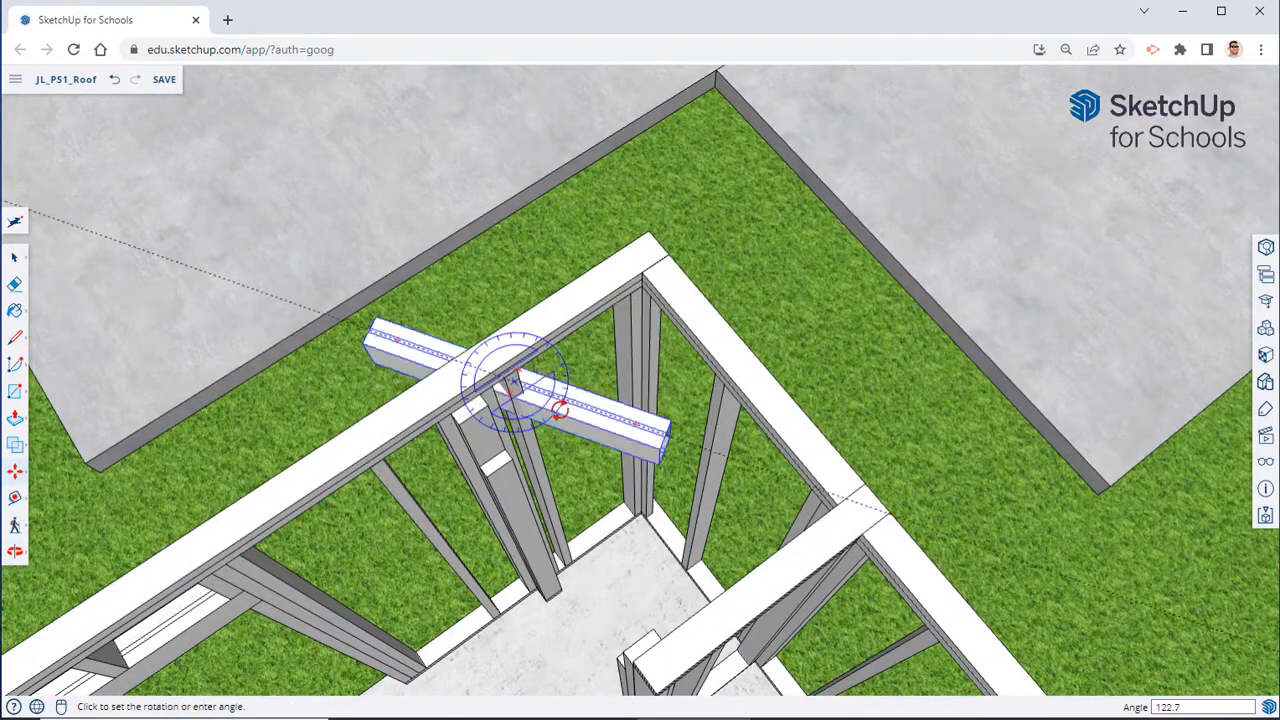
click(543, 421)
middle_drag(543, 421, 720, 409)
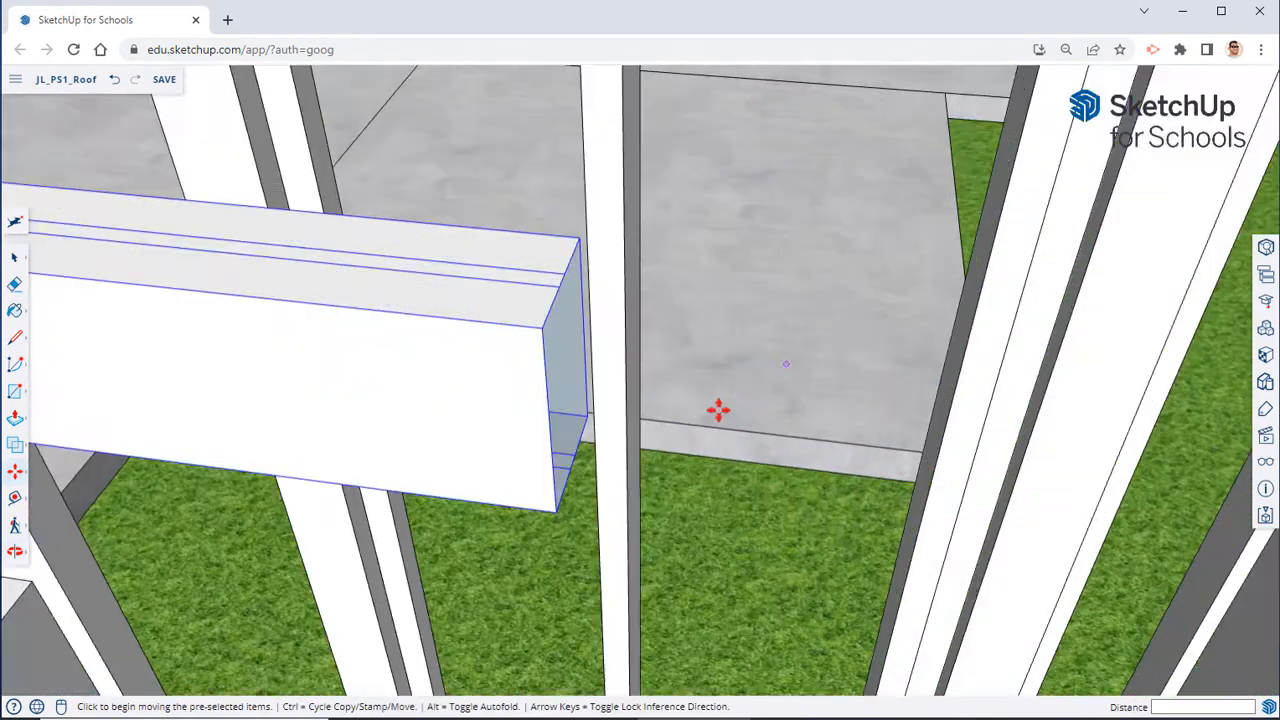
Step: Move the header by its lower front corner onto the trimmer on the partition side, against the king stud
click(556, 512)
scroll(790, 455, down, 4)
middle_drag(813, 431, 871, 457)
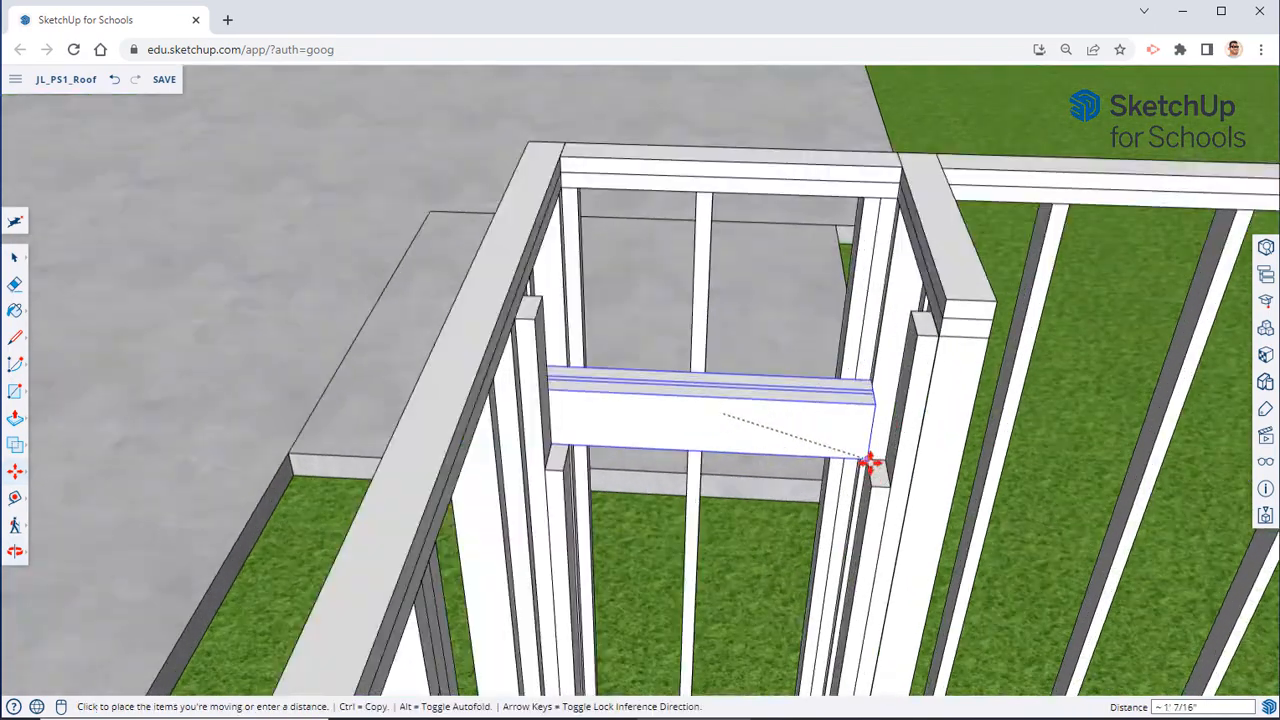
scroll(871, 457, up, 3)
click(902, 505)
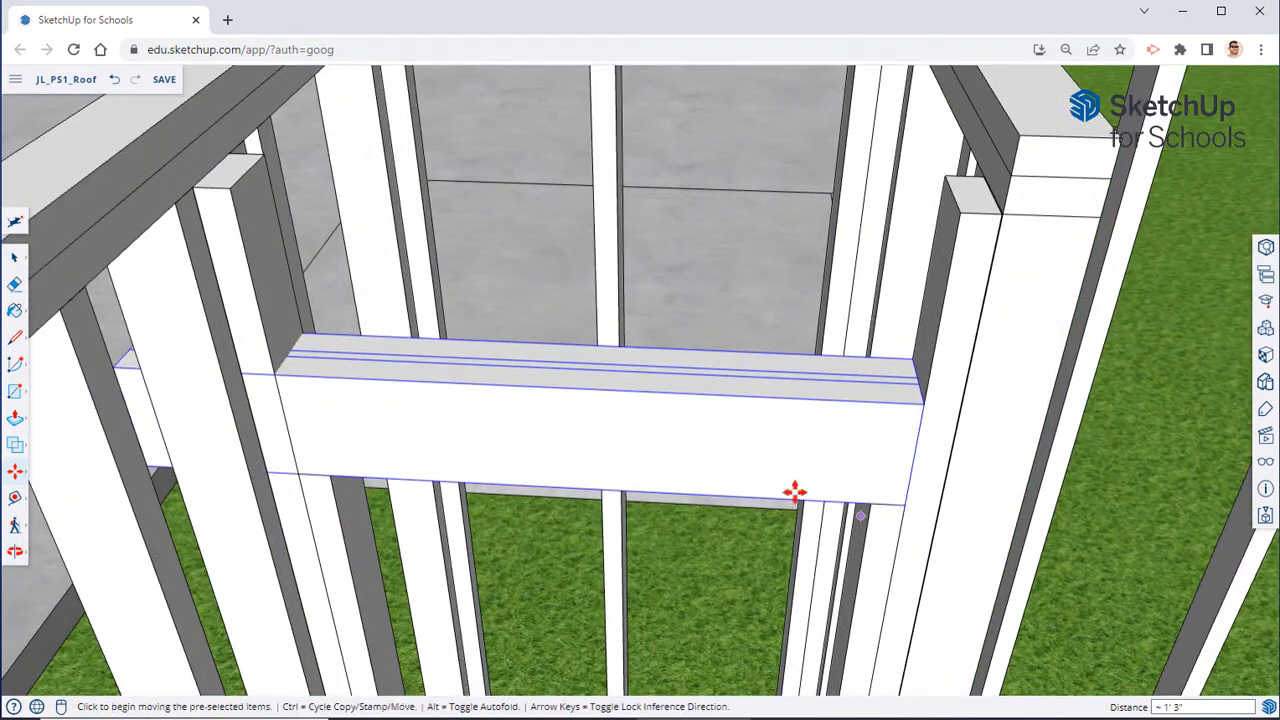
Step: Edit the header group and push the overhanging ends of the front board and the middle layer back inside the door opening
middle_drag(794, 491, 429, 457)
right_click(568, 408)
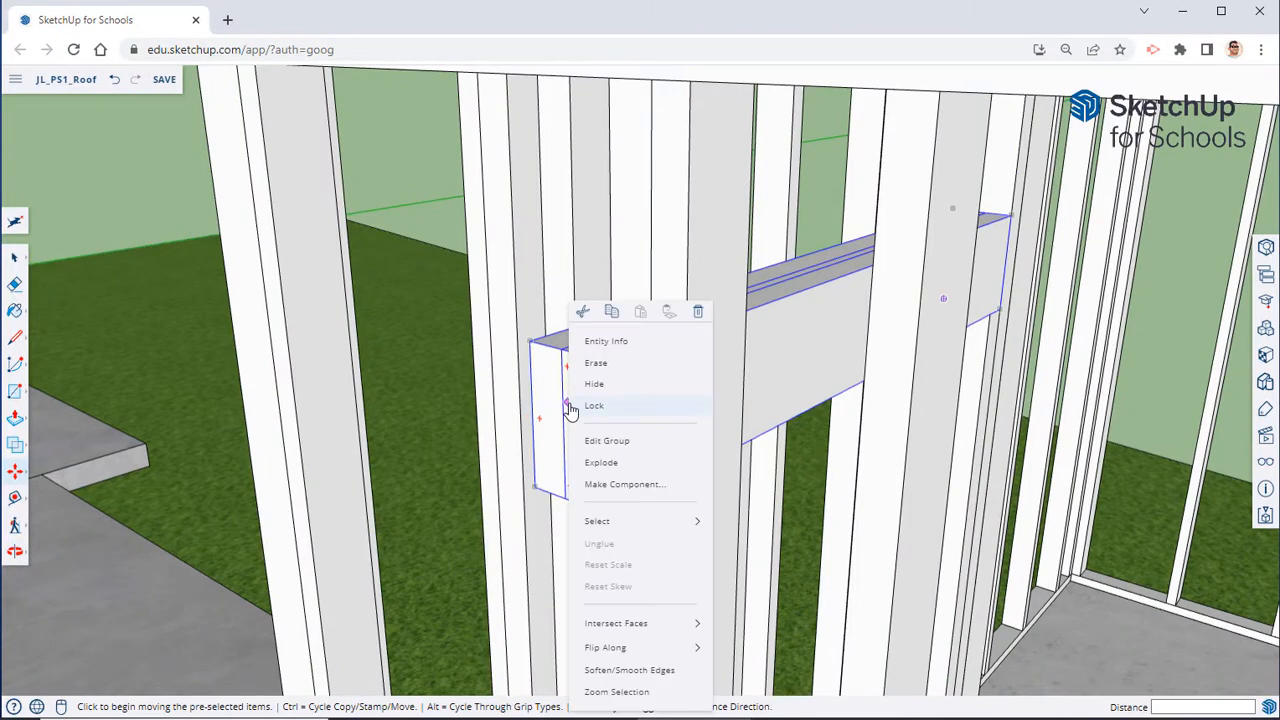
click(610, 443)
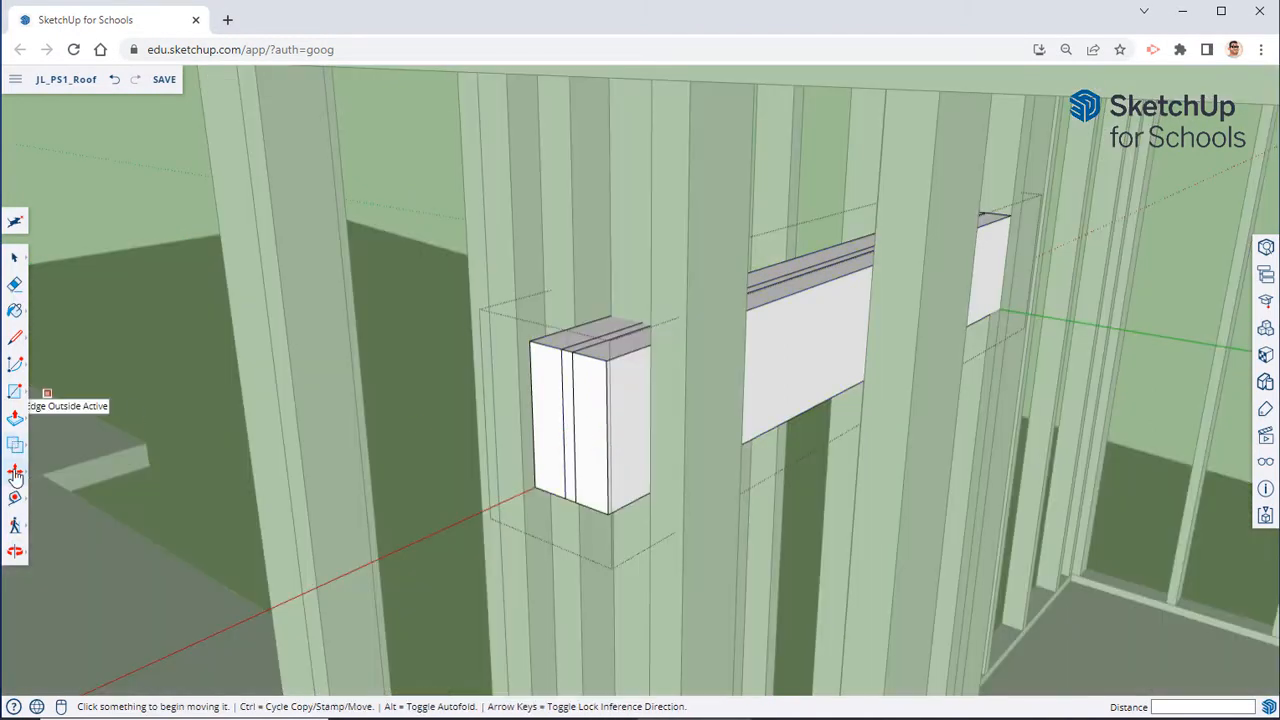
click(16, 418)
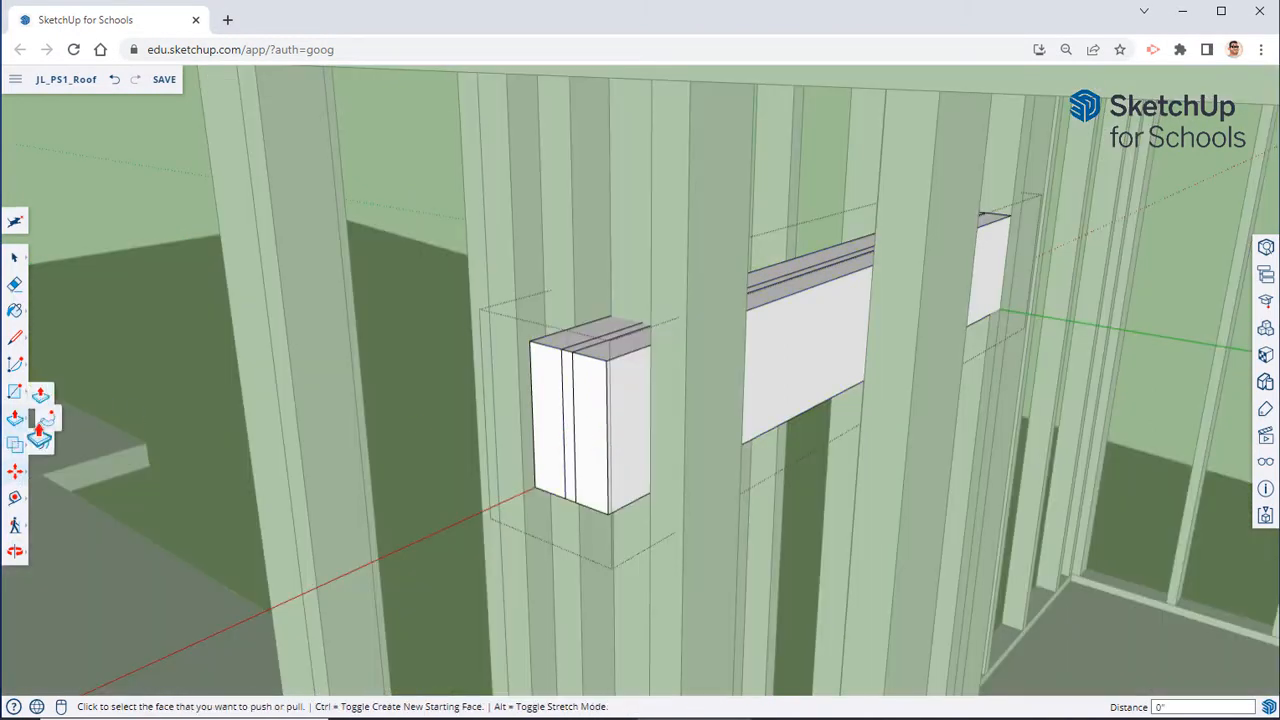
click(608, 406)
click(606, 405)
middle_drag(606, 405, 483, 376)
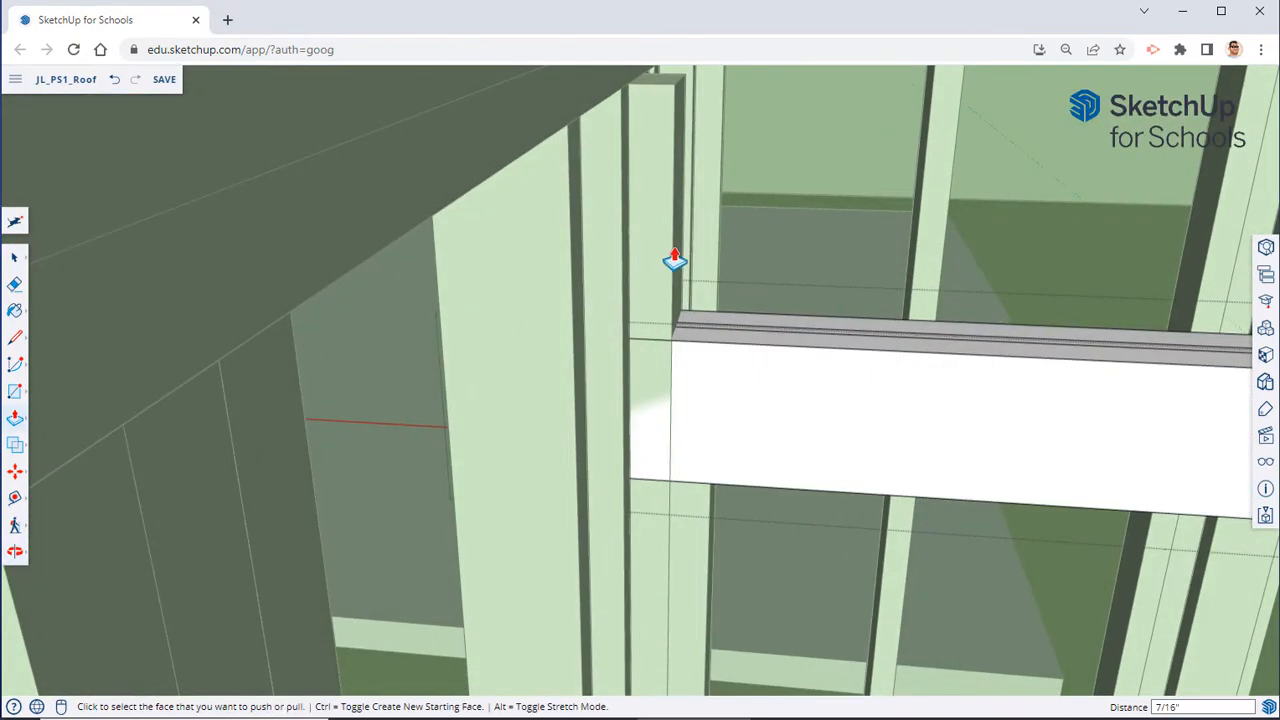
middle_drag(674, 258, 449, 457)
click(373, 467)
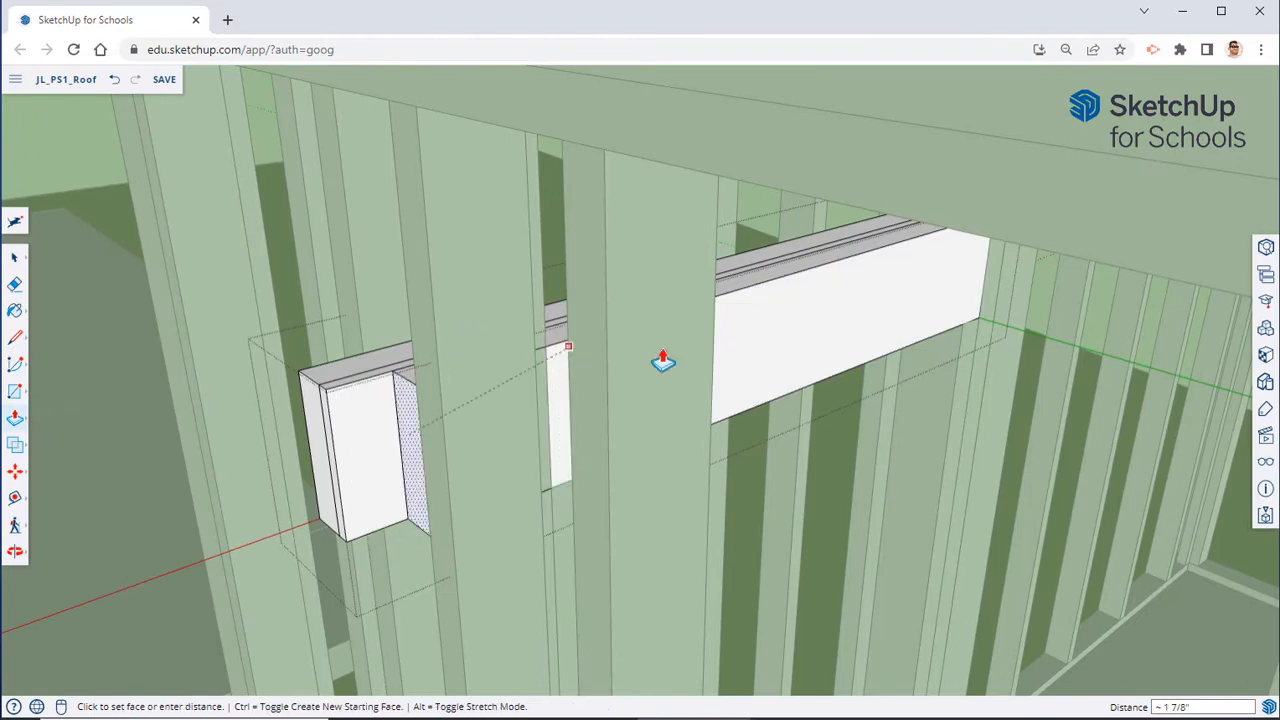
click(760, 330)
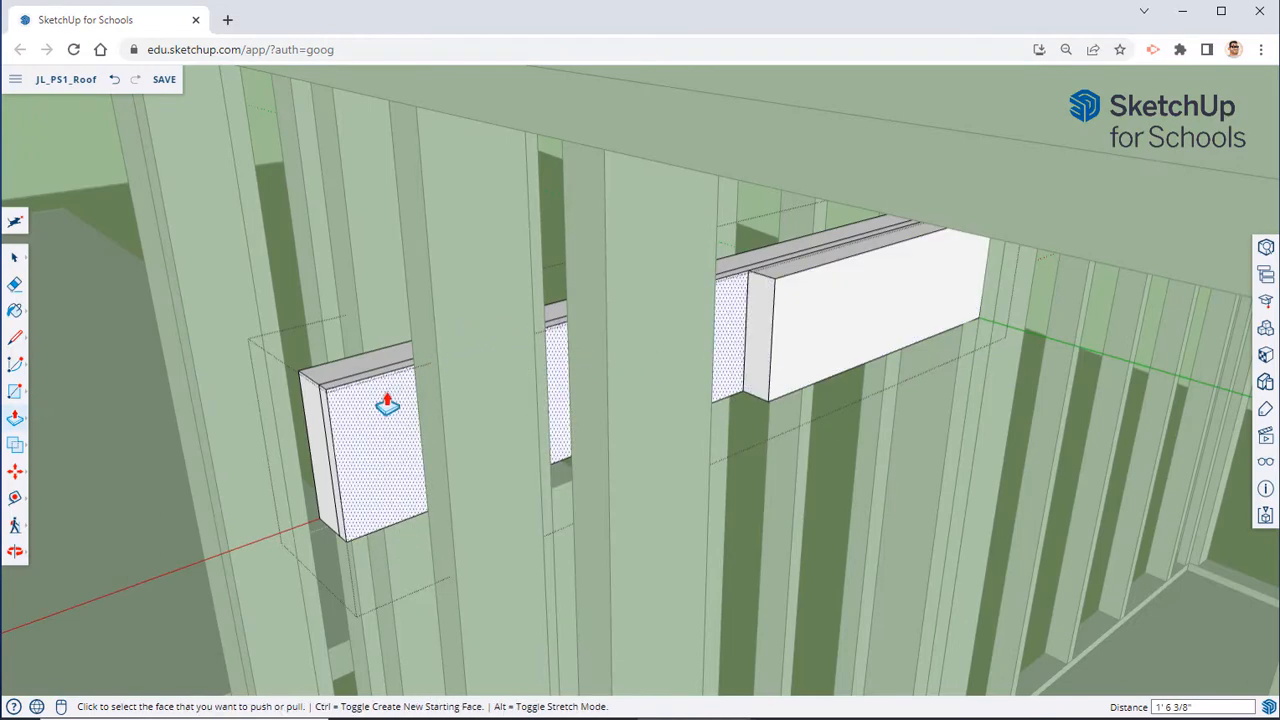
click(330, 461)
click(740, 356)
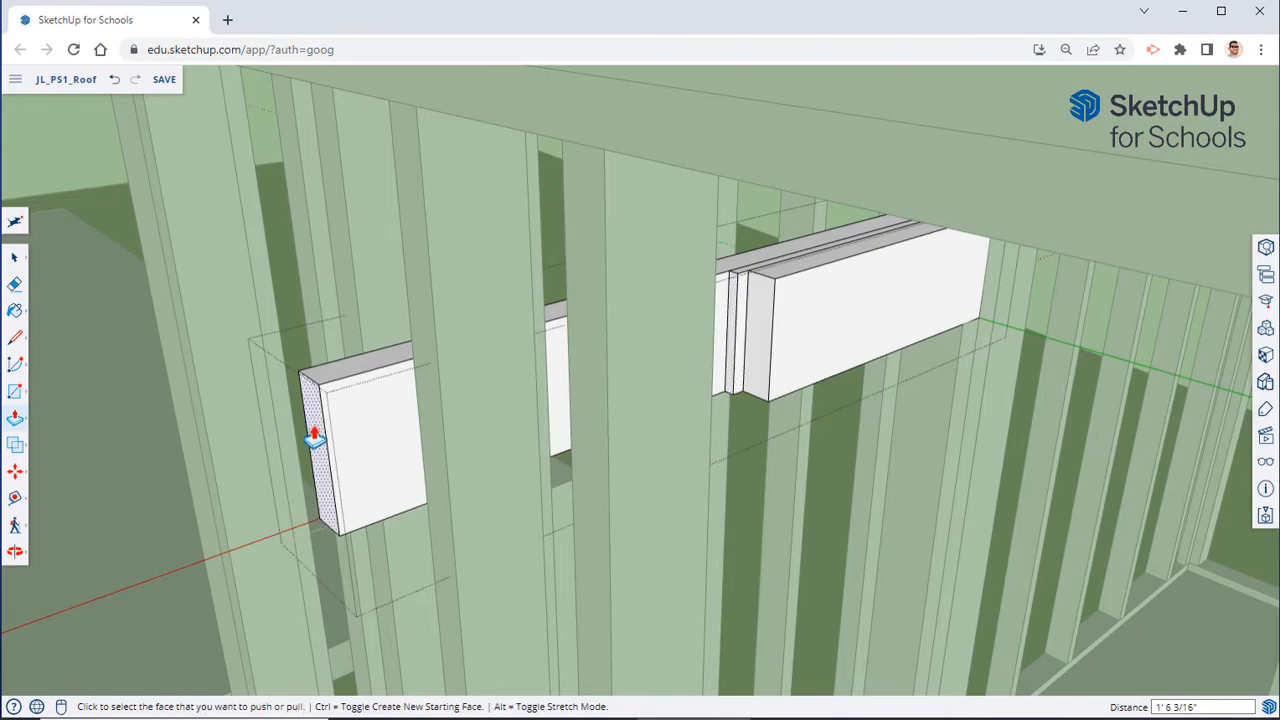
Step: Push the overhanging end of the header's back board inside the door opening, clear of the studs
click(313, 437)
middle_drag(714, 357, 586, 400)
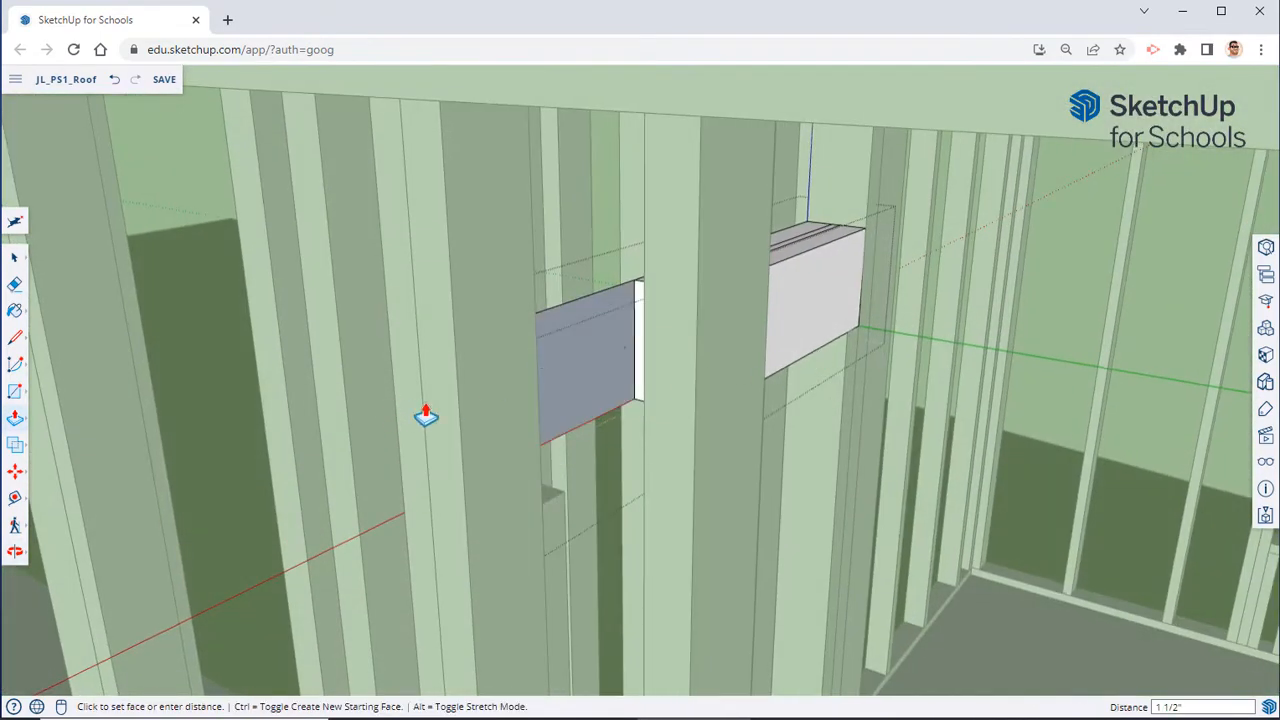
click(476, 418)
middle_drag(477, 423, 449, 417)
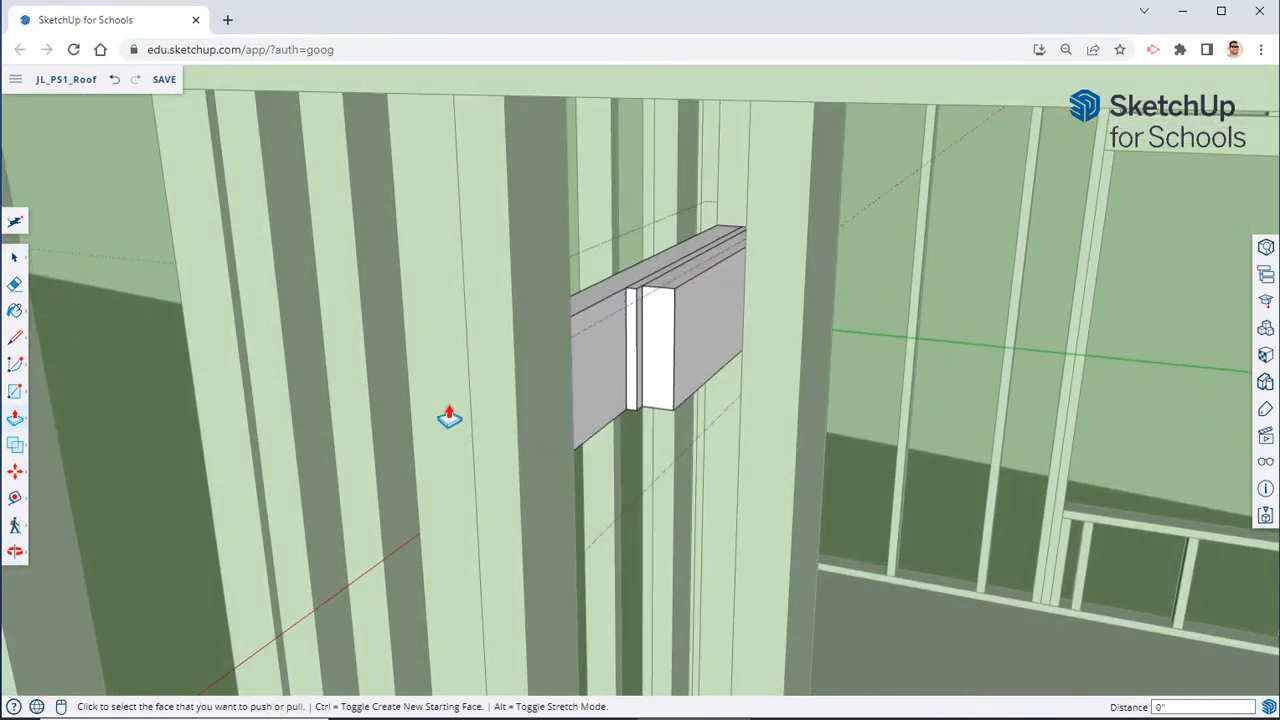
click(449, 417)
click(646, 368)
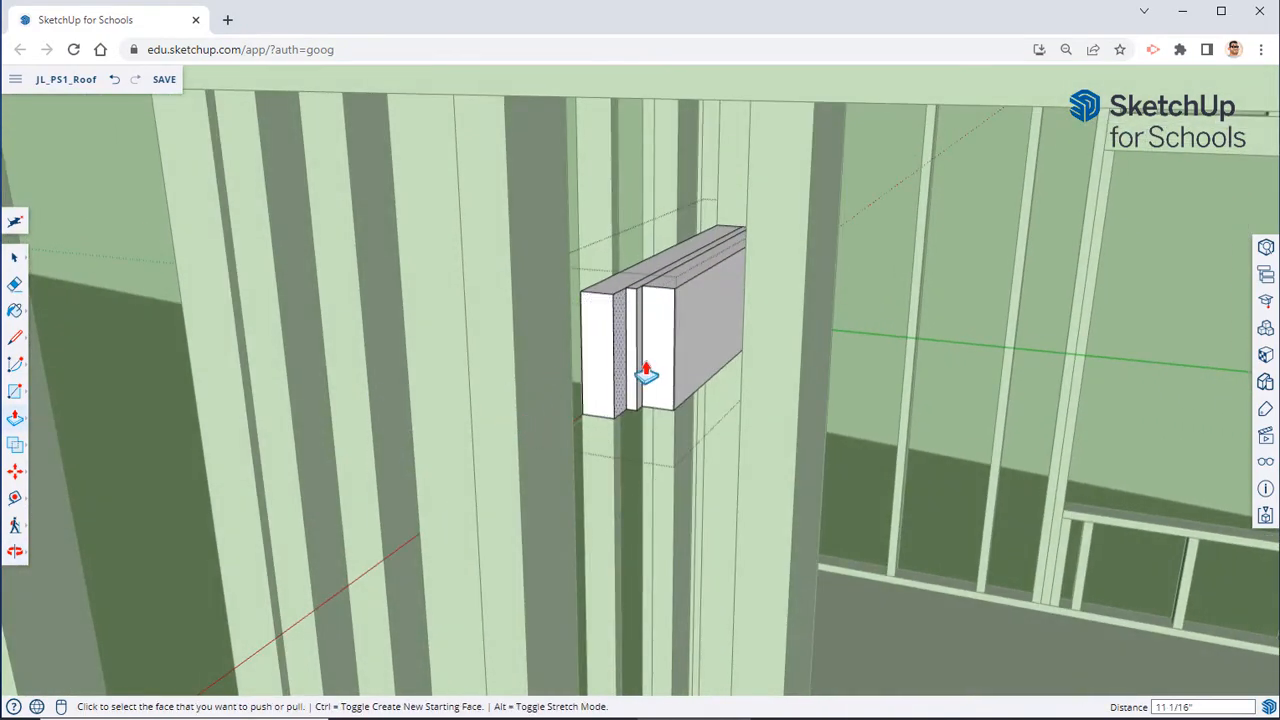
Step: Extend the header's front board to the king stud on the exterior wall side of the door opening
middle_drag(646, 368, 573, 518)
click(711, 447)
click(449, 543)
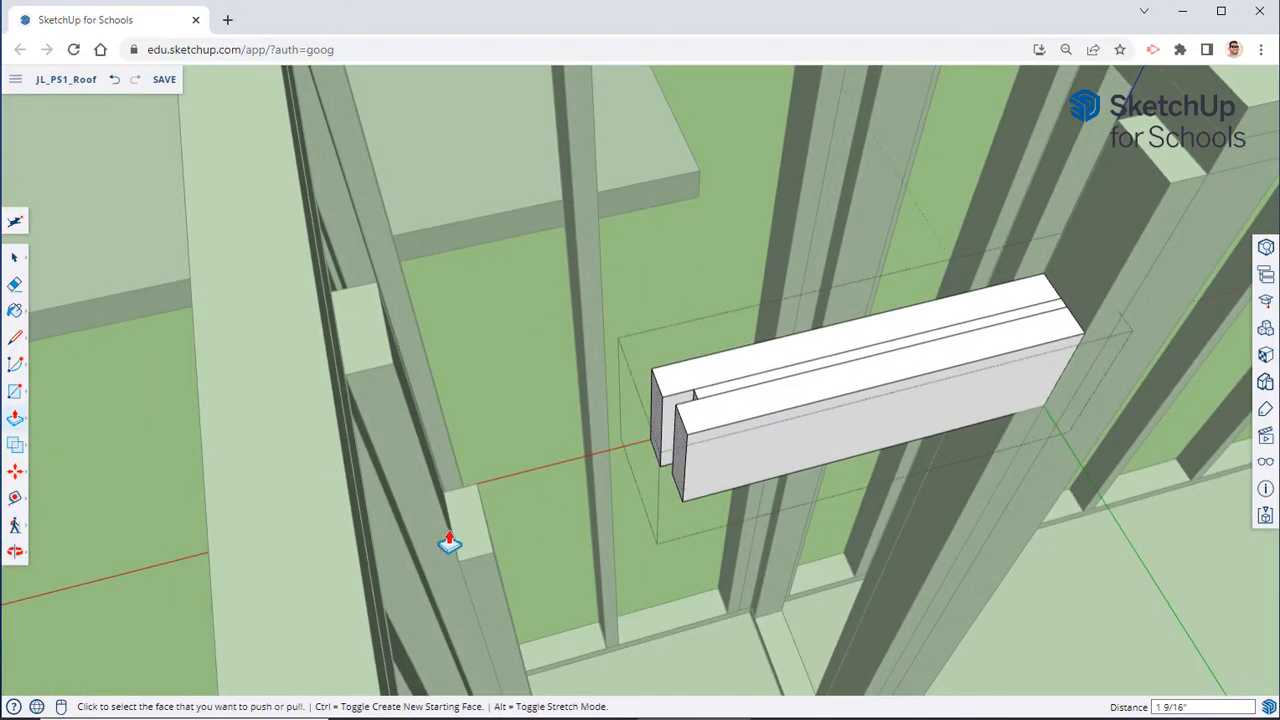
click(679, 470)
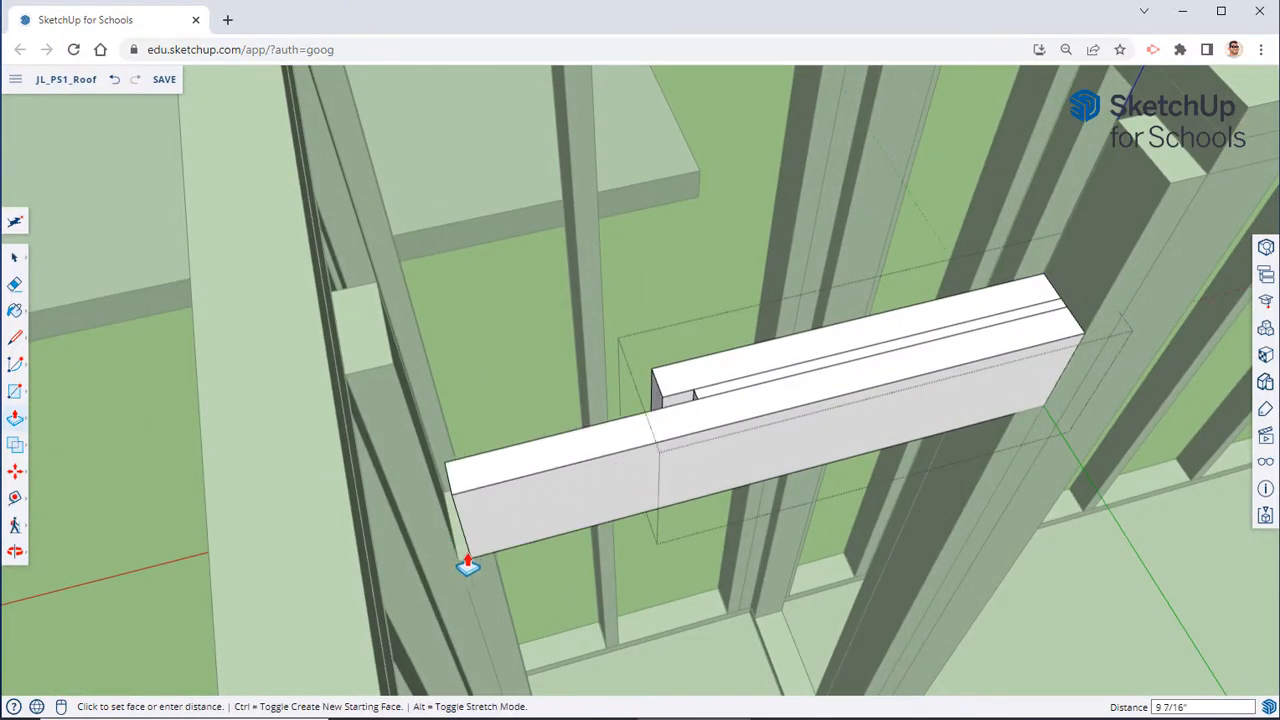
click(457, 560)
Step: Extend the header's middle layer and back board flush with the front board's end and close the group
middle_drag(457, 560, 720, 437)
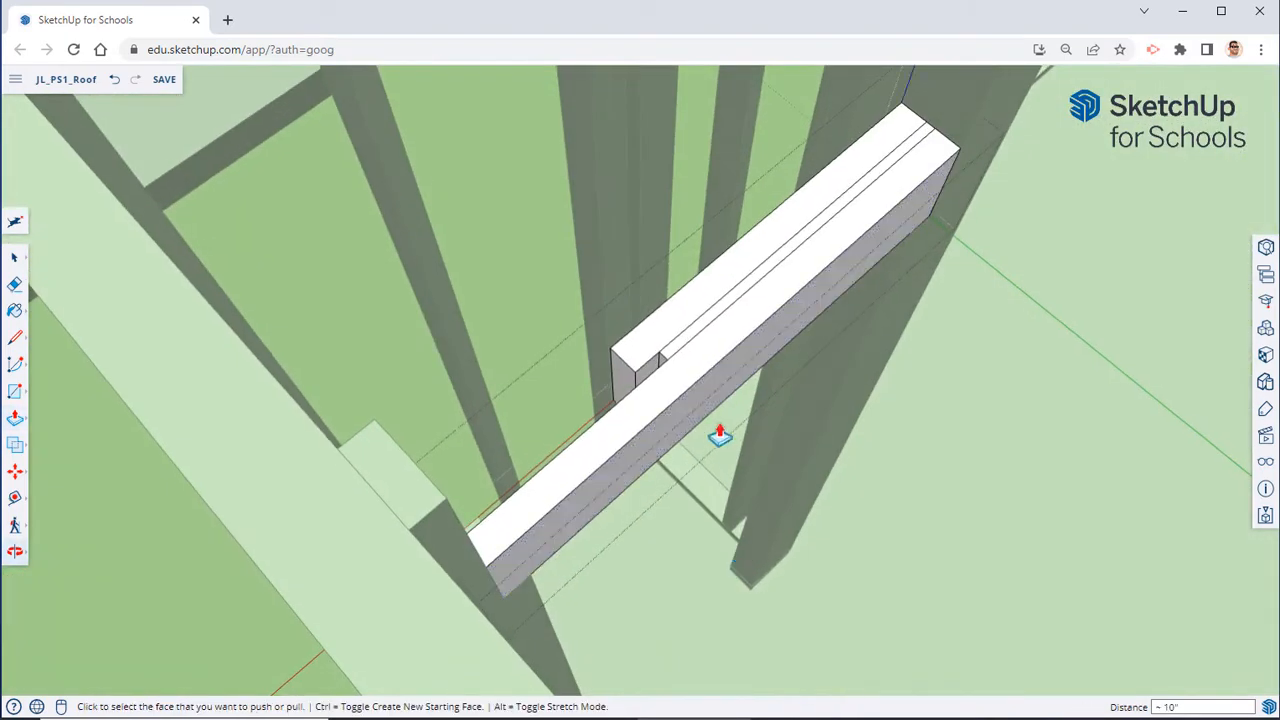
click(661, 373)
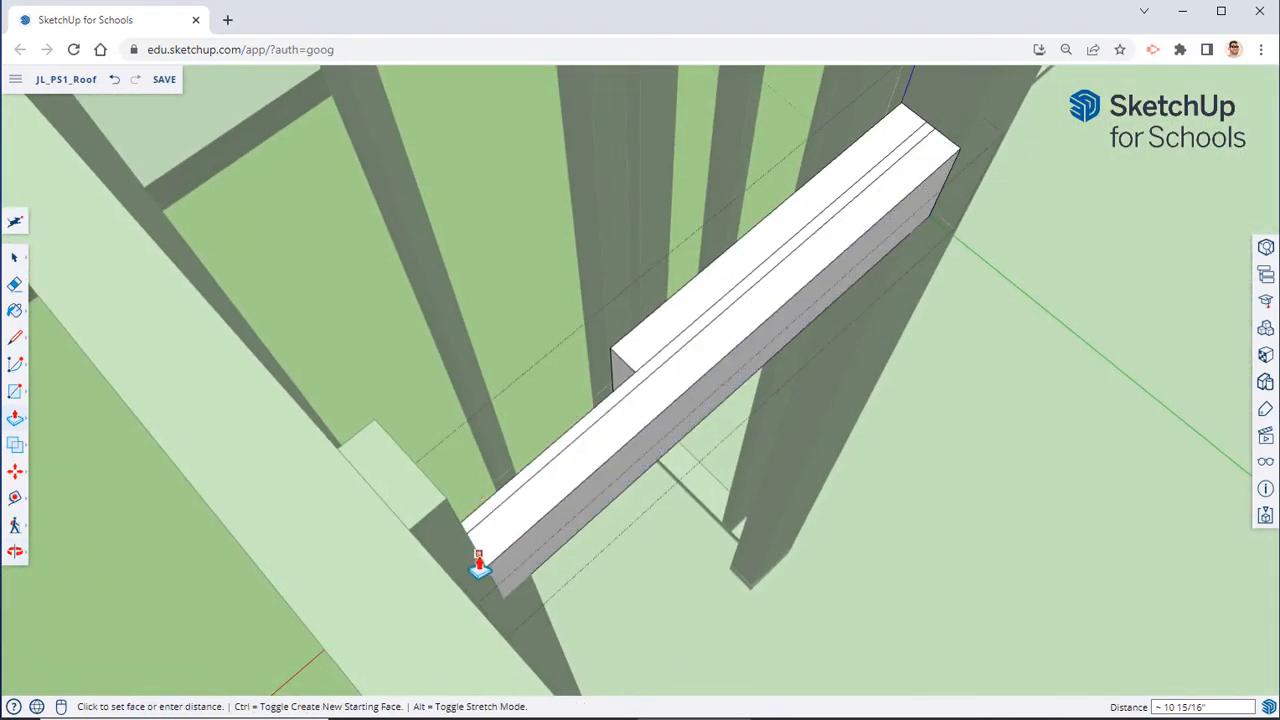
click(479, 560)
click(614, 366)
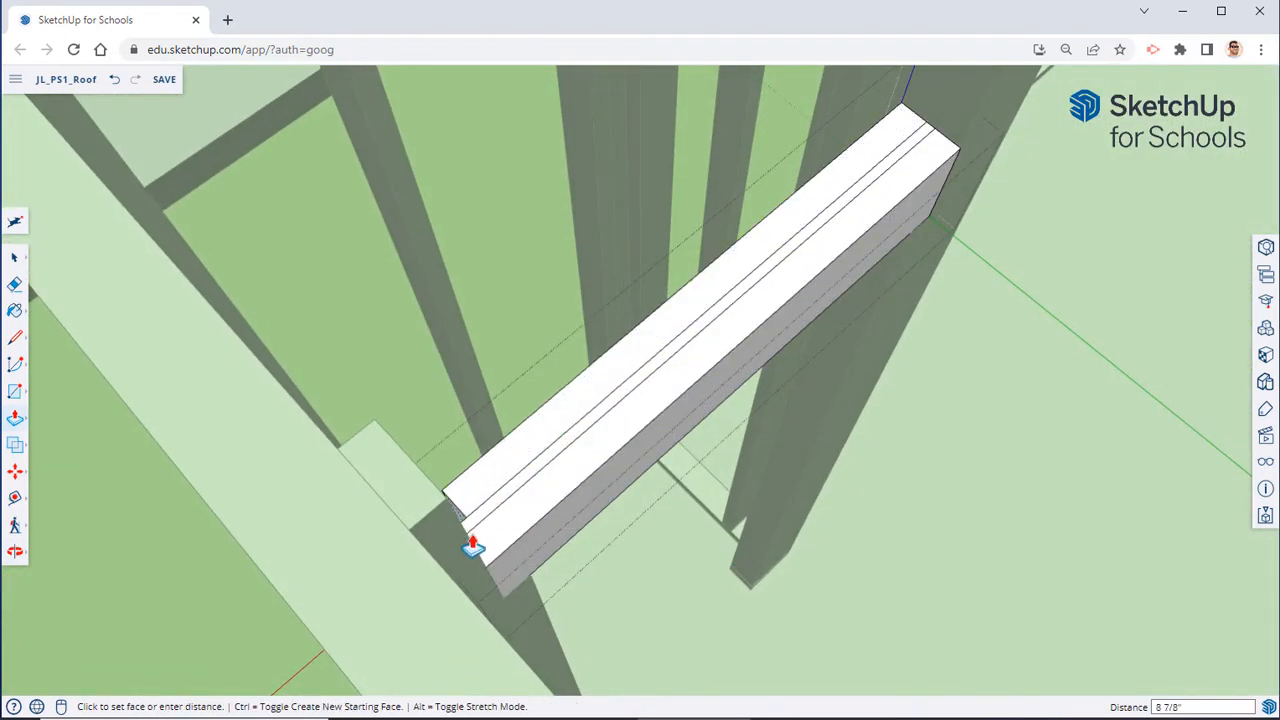
click(472, 555)
middle_drag(800, 529, 551, 414)
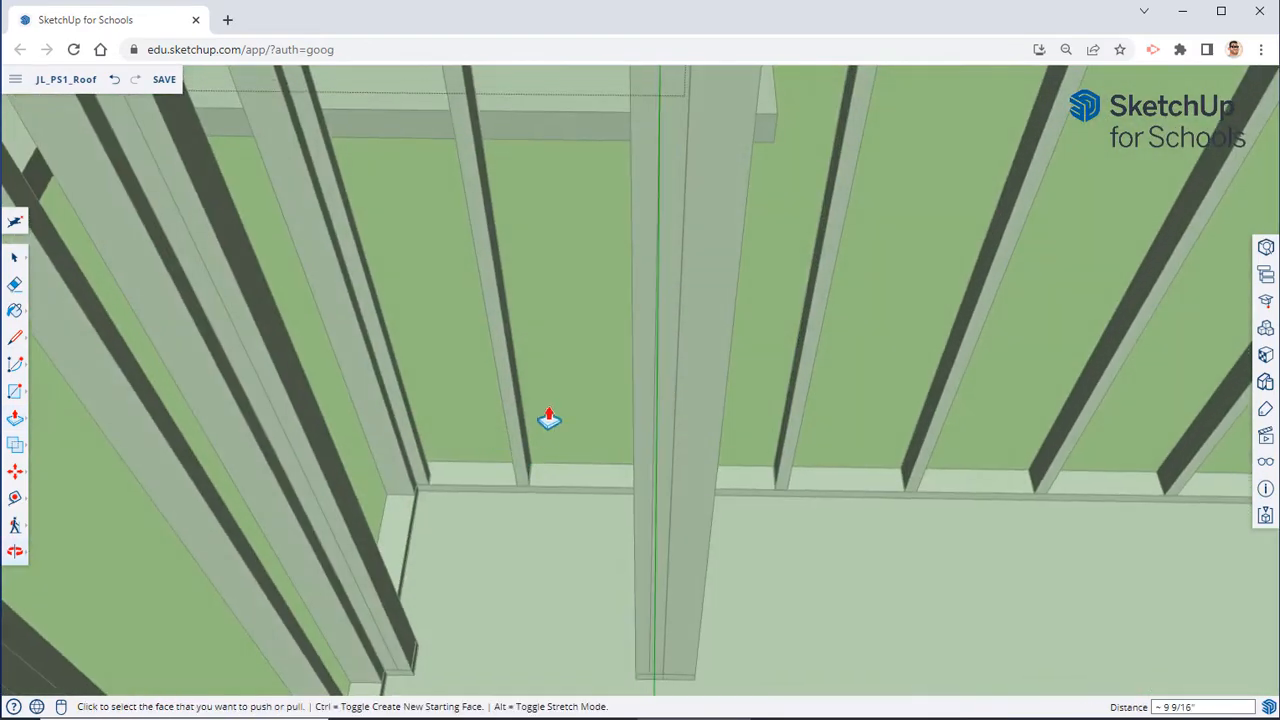
right_click(228, 318)
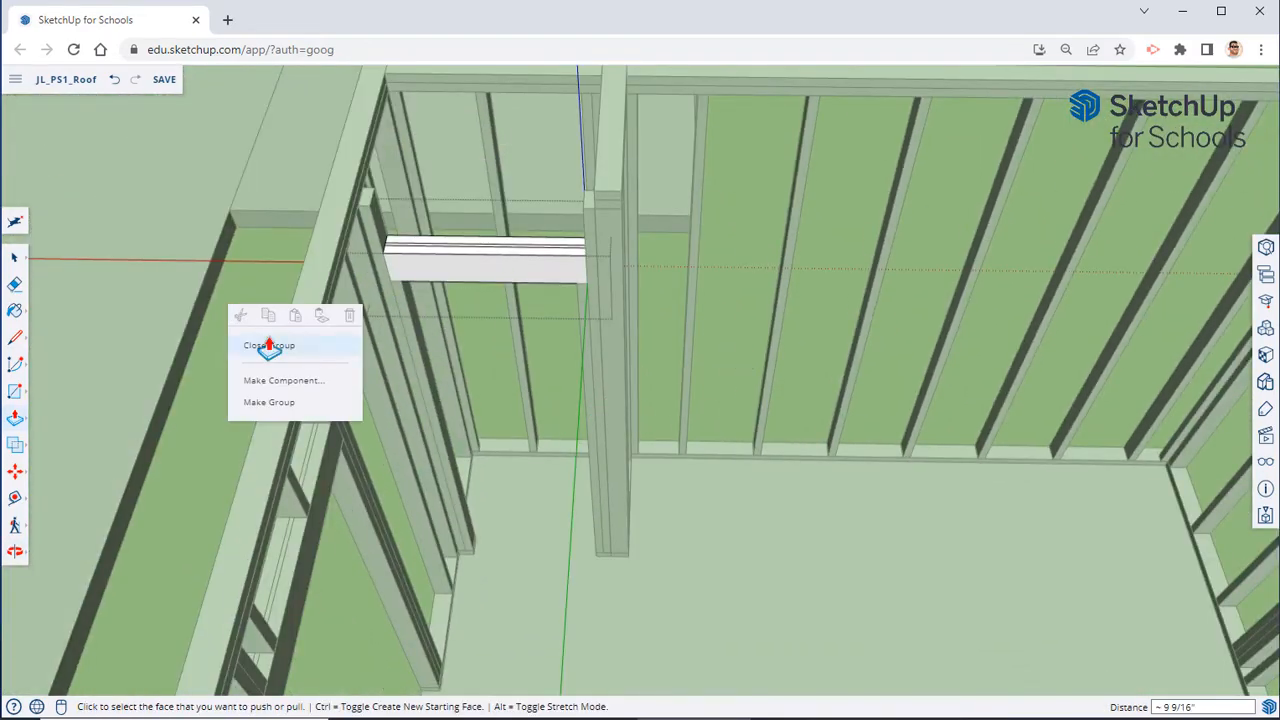
click(268, 345)
Step: Draw a rectangle 3 1/2" by about 2' 6 11/16" across the king stud tops and pull it up 1 1/2" as a top plate
middle_drag(543, 408, 457, 391)
scroll(538, 617, up, 3)
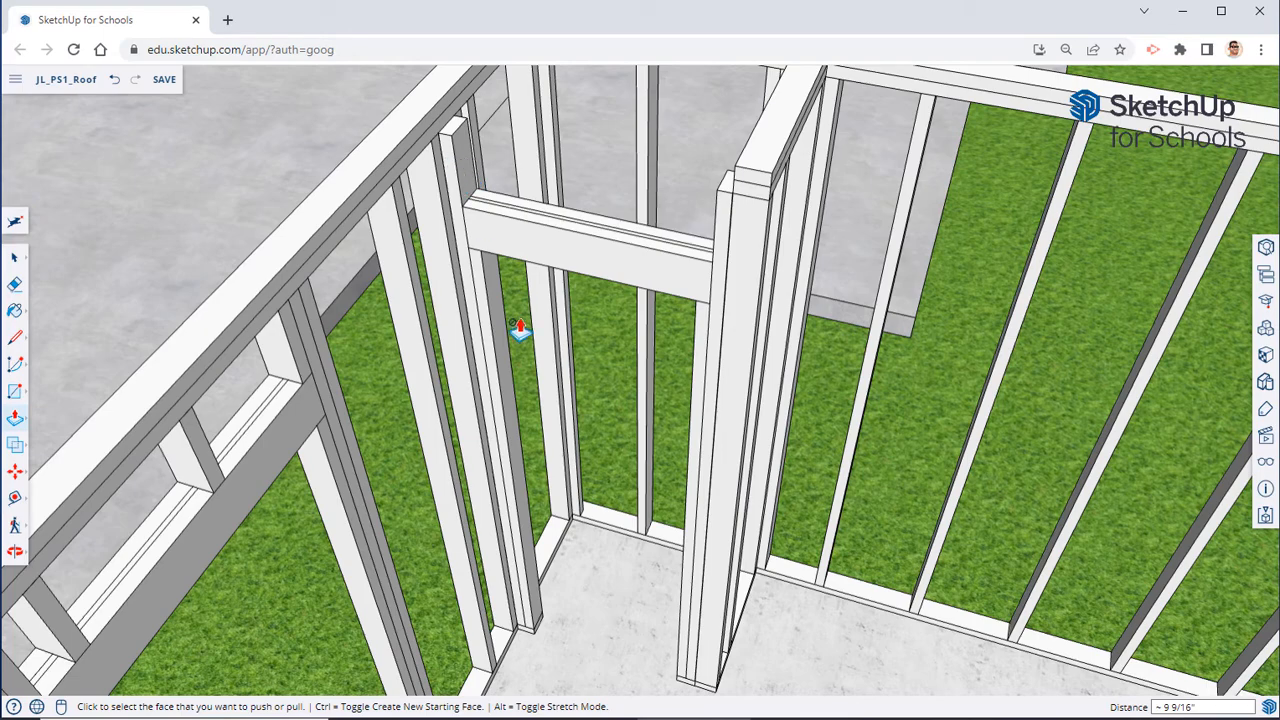
click(15, 472)
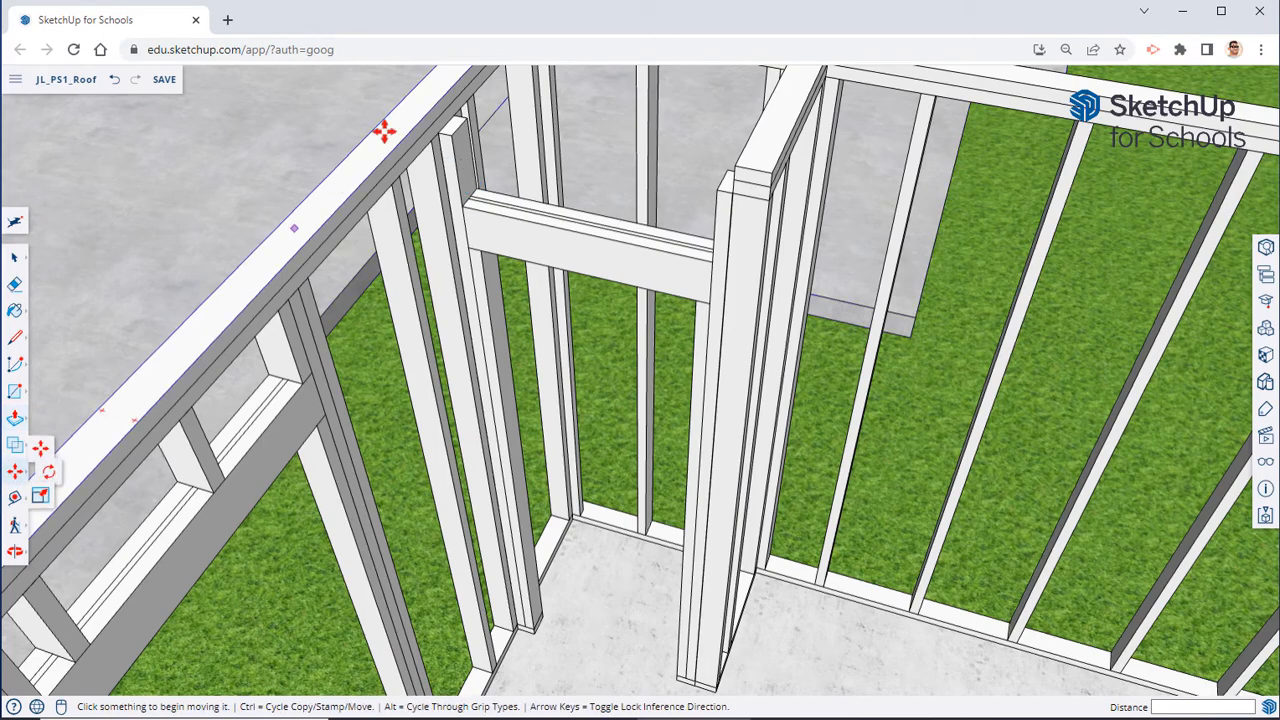
middle_drag(471, 103, 500, 189)
scroll(455, 200, up, 2)
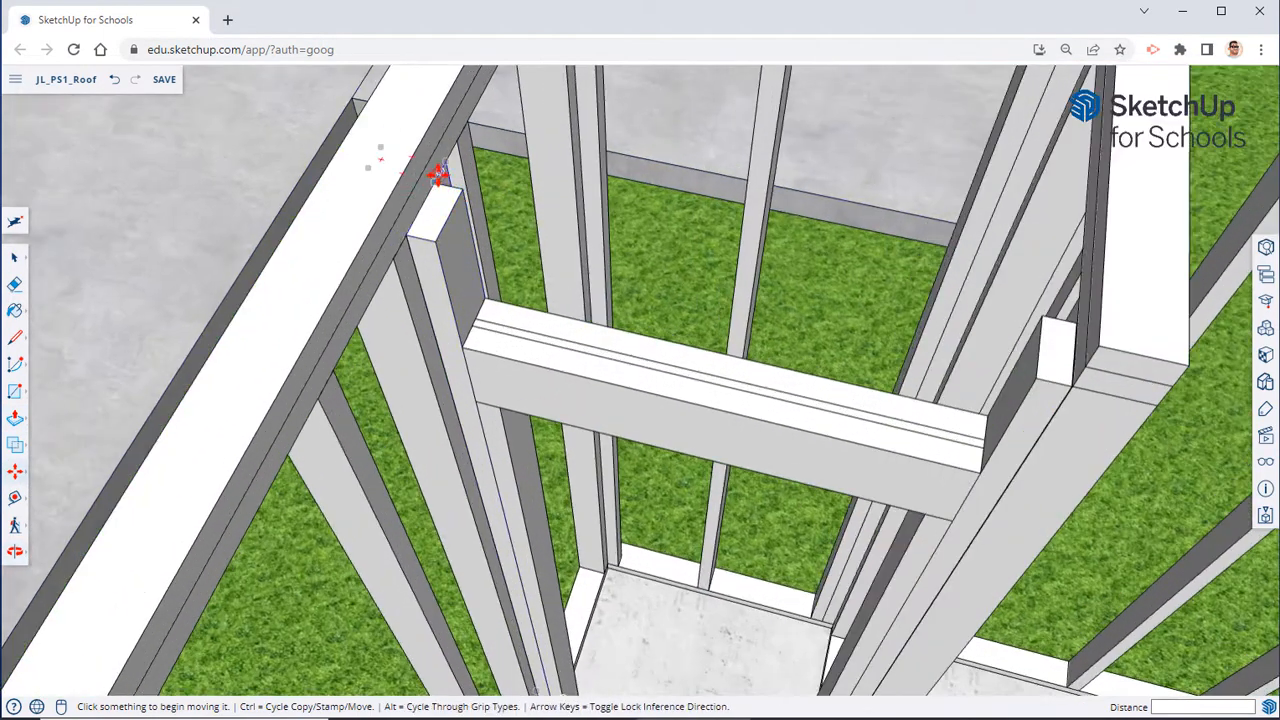
click(15, 393)
click(435, 182)
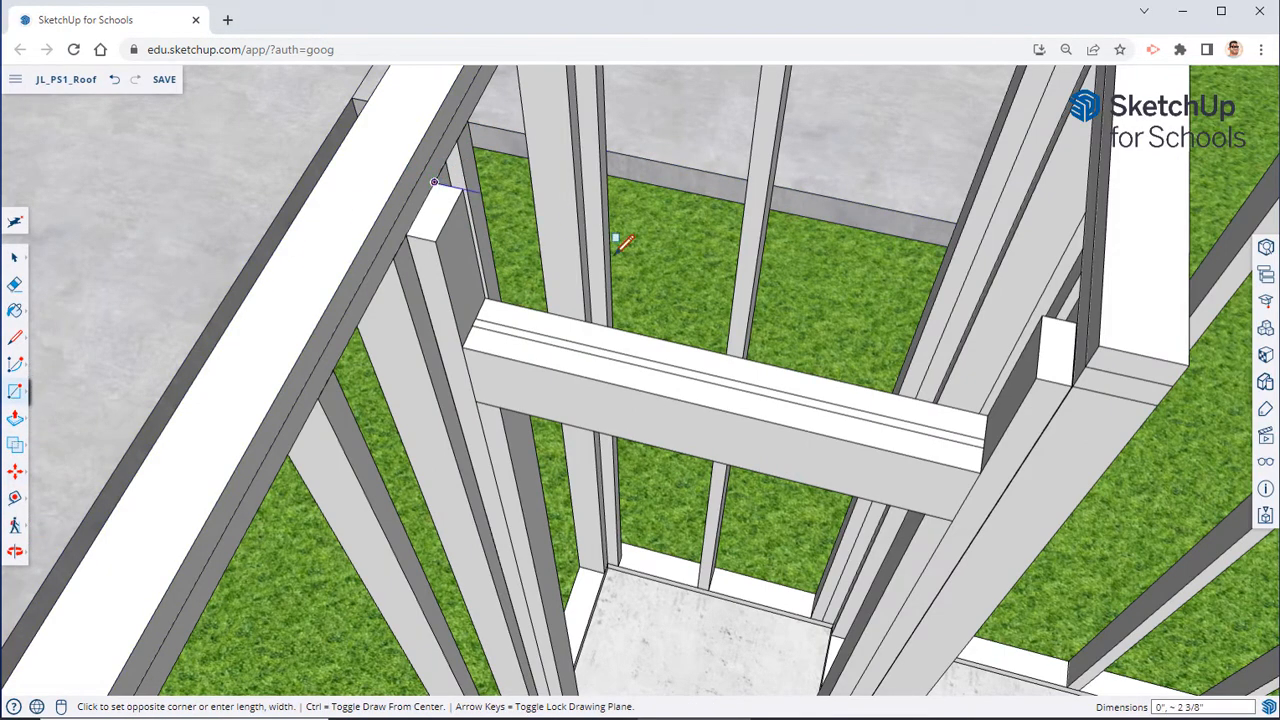
click(1073, 383)
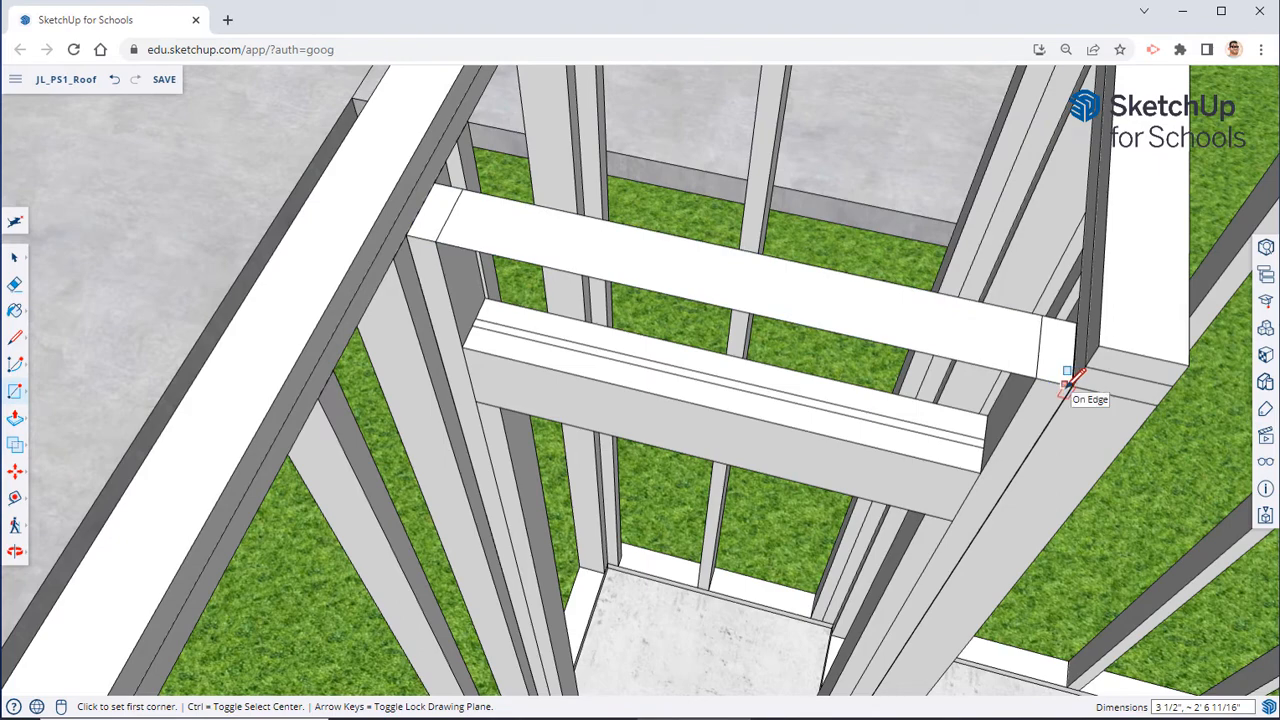
key(p)
click(914, 337)
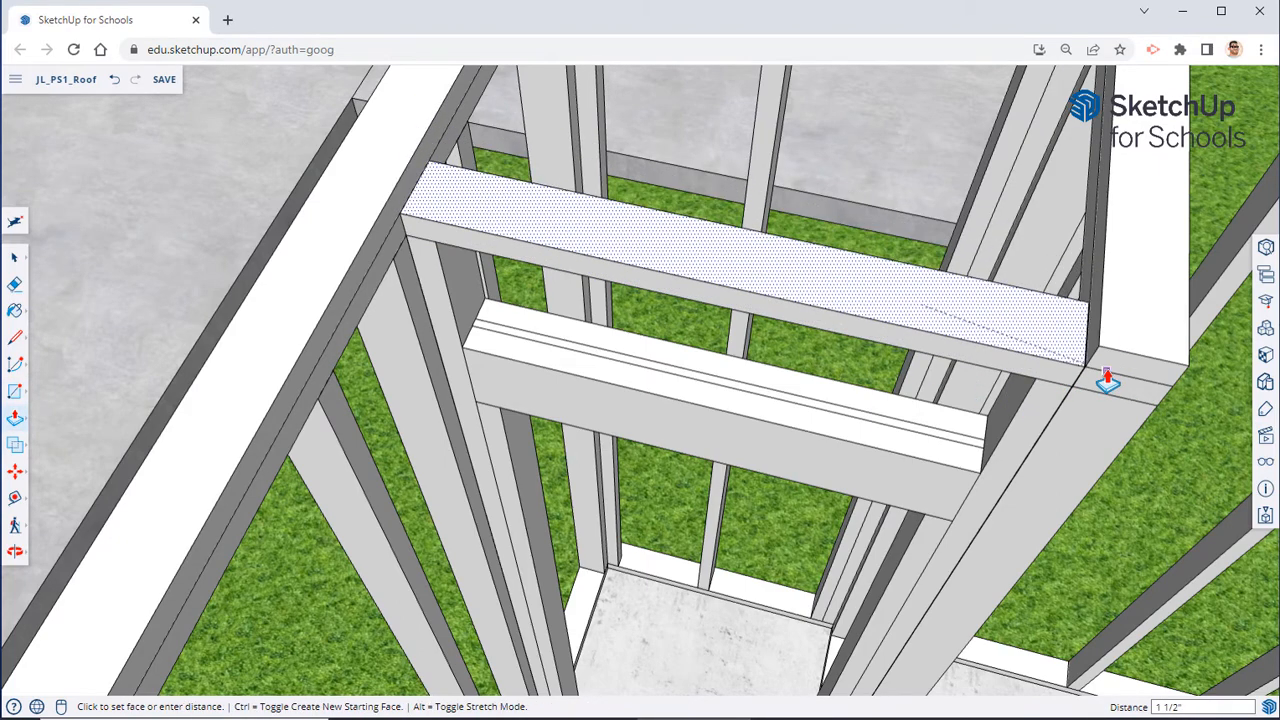
click(1106, 373)
Step: Make the new top plate above the door opening a component
key(space)
click(877, 294)
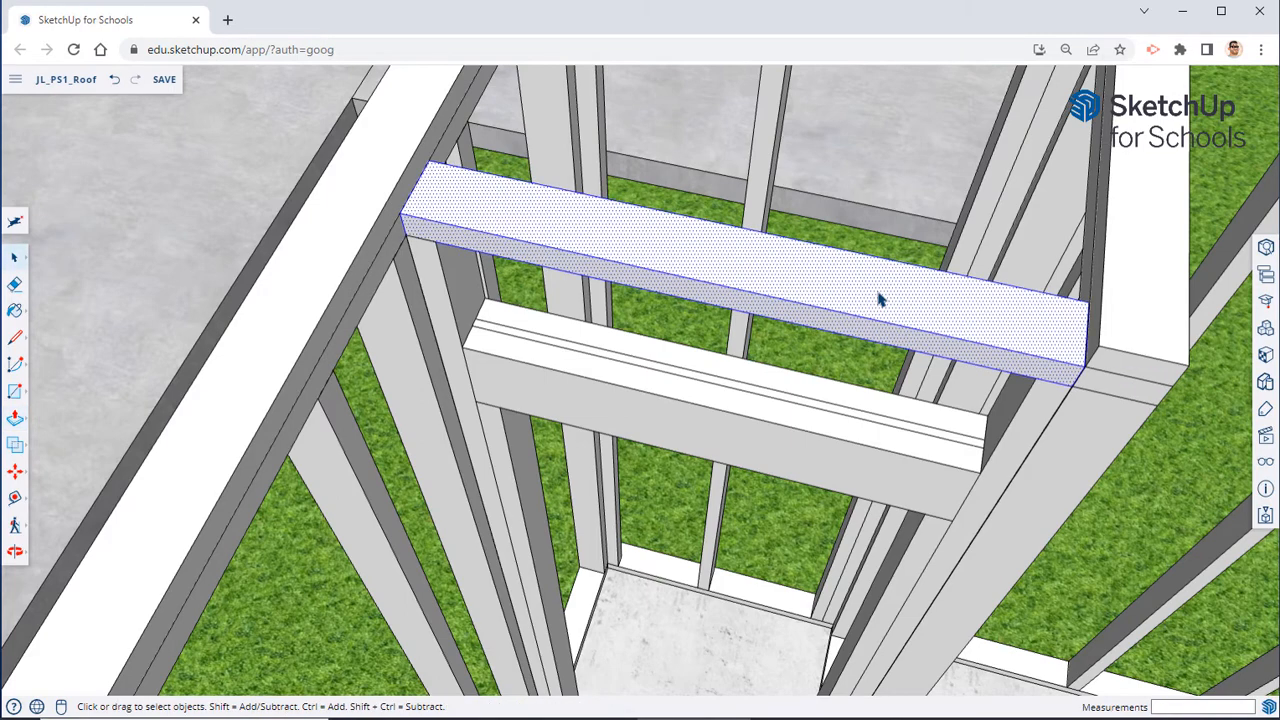
right_click(880, 296)
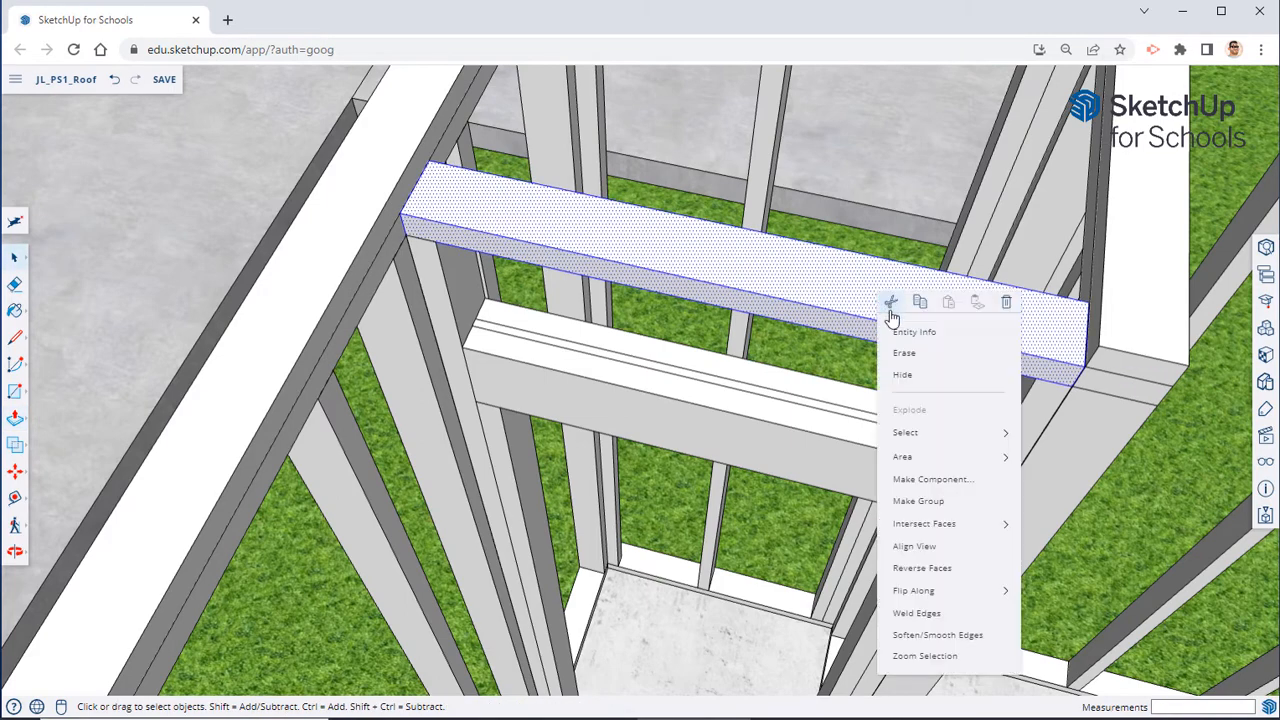
click(915, 482)
click(739, 537)
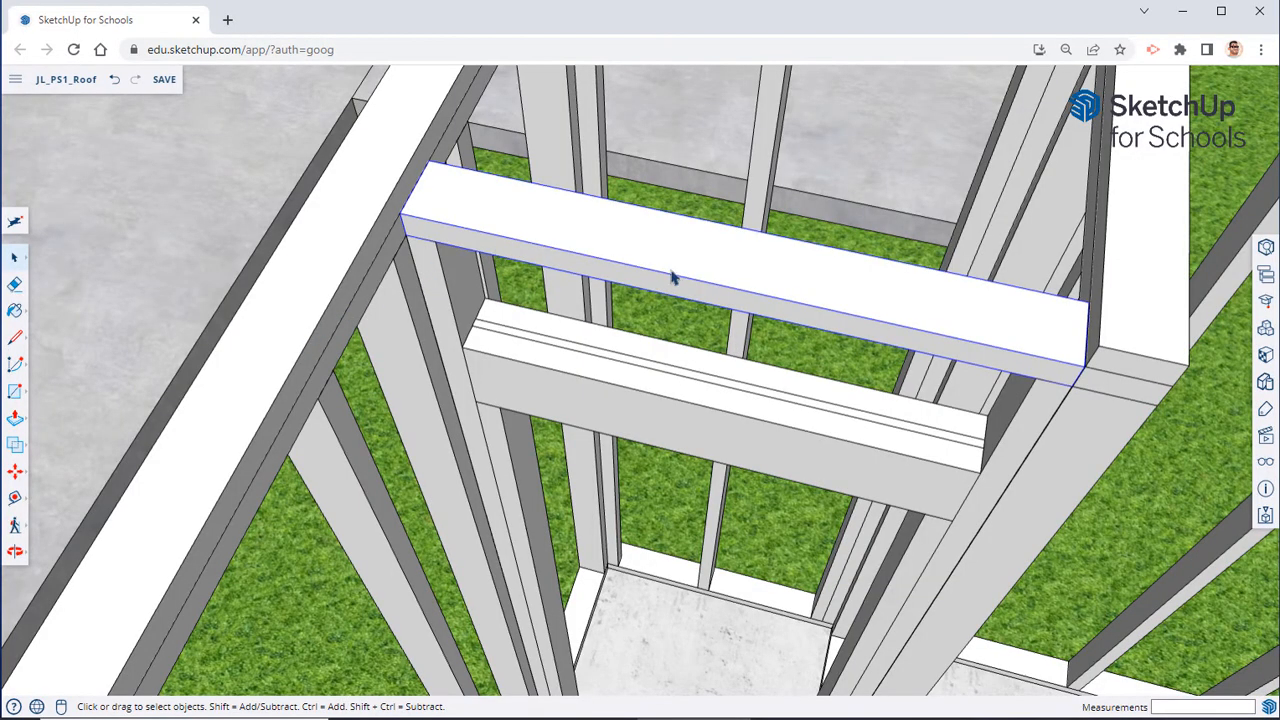
Step: Shorten the side wall's upper top plate by 3 1/2" at the door corner to expose the lower plate, and close the component
mouse_move(672, 278)
middle_down()
mouse_move(849, 366)
mouse_move(694, 380)
mouse_move(975, 302)
mouse_move(777, 220)
mouse_move(829, 300)
middle_up()
right_click(832, 302)
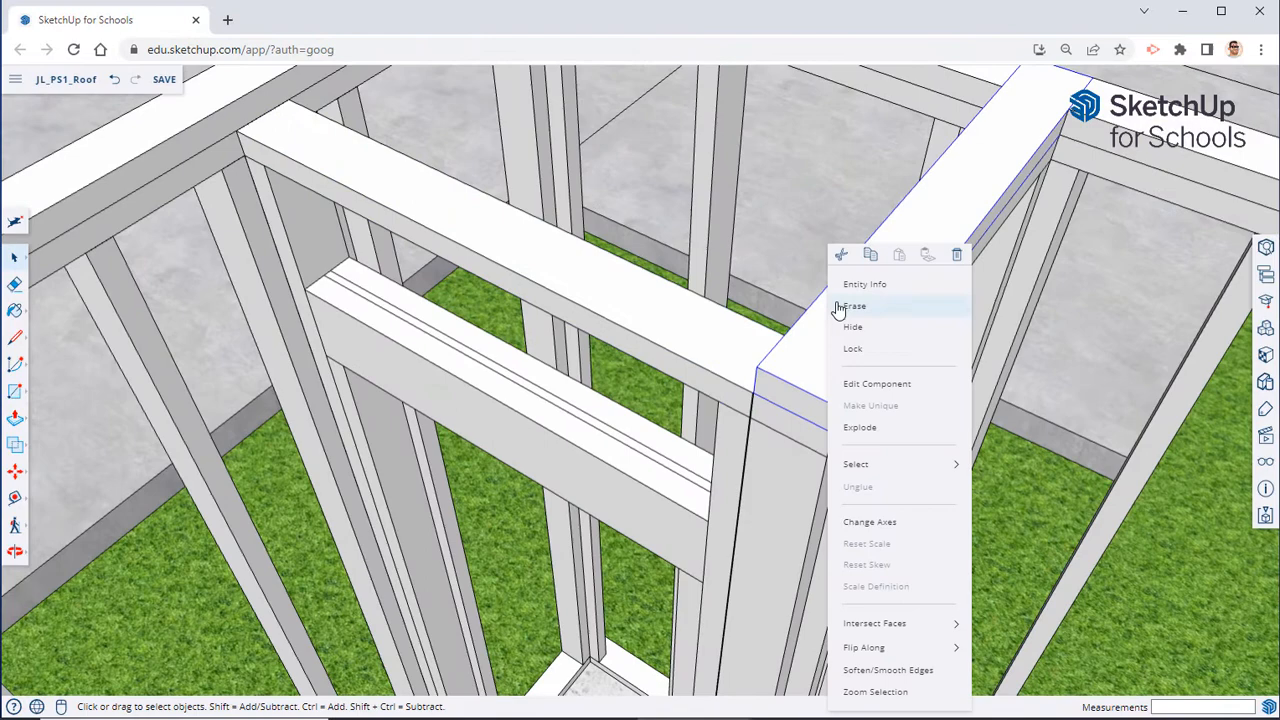
click(869, 386)
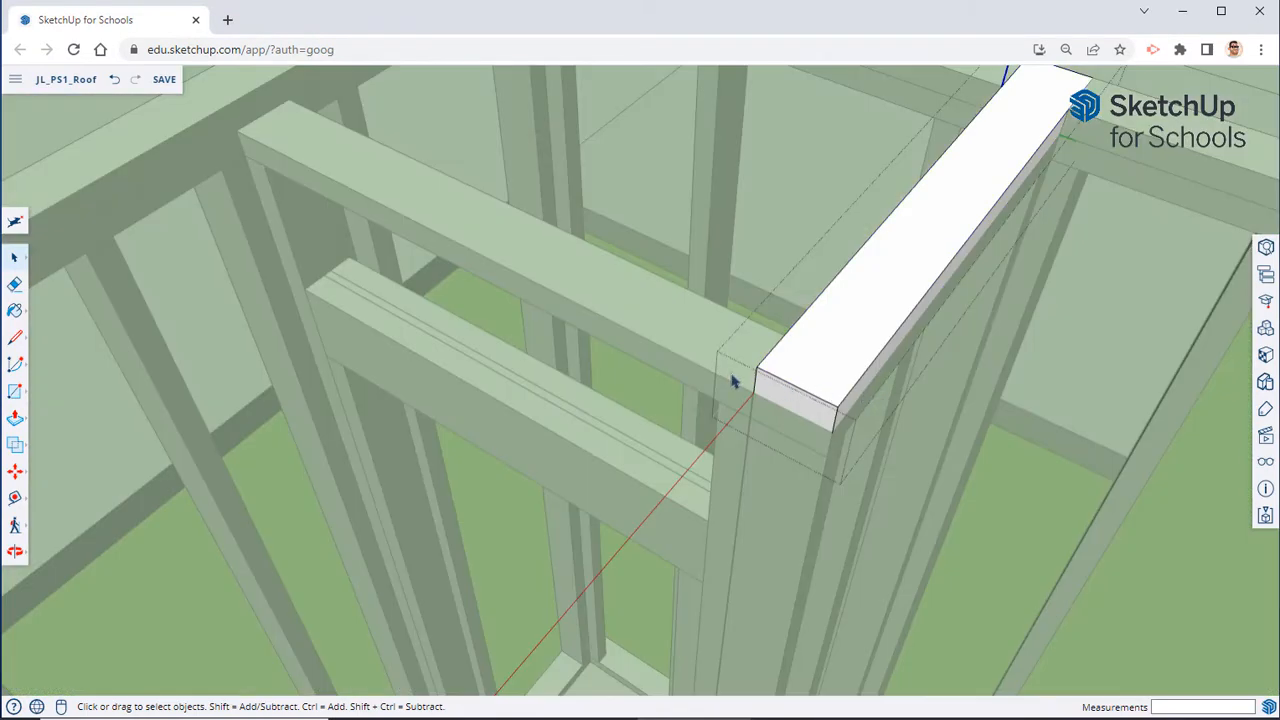
key(p)
click(783, 411)
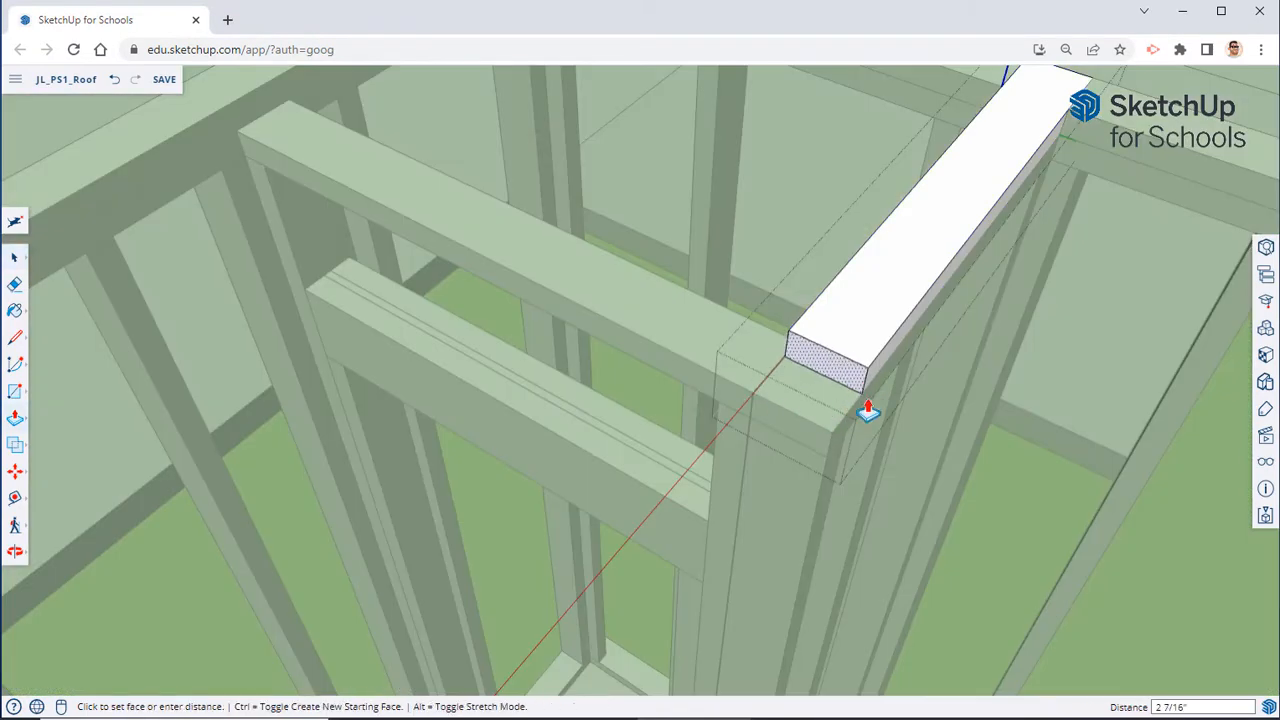
click(747, 325)
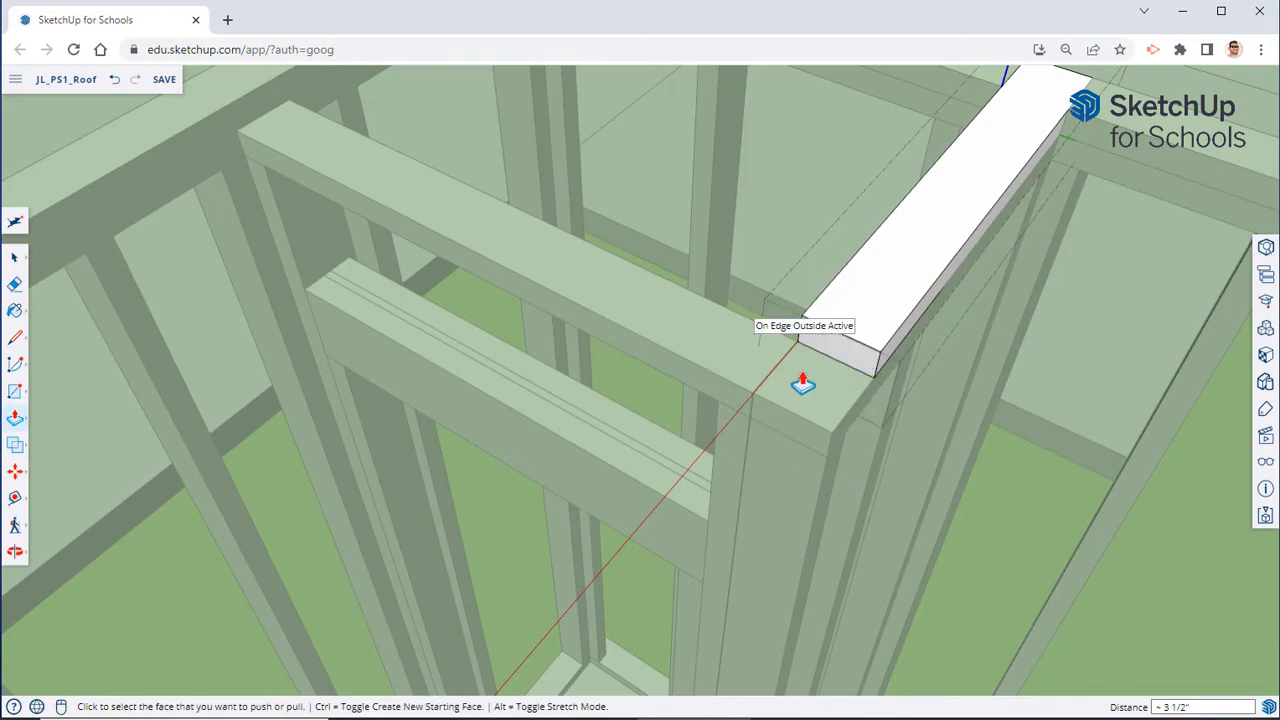
right_click(778, 205)
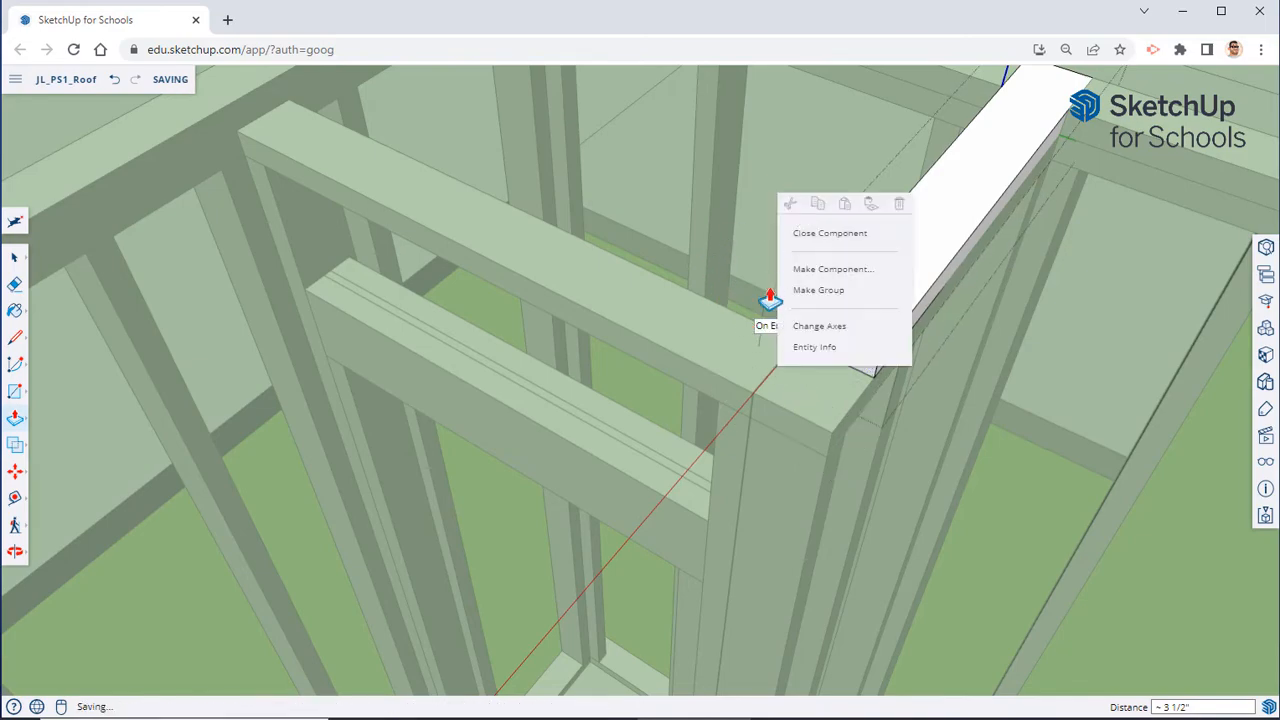
click(815, 232)
middle_drag(829, 414, 783, 405)
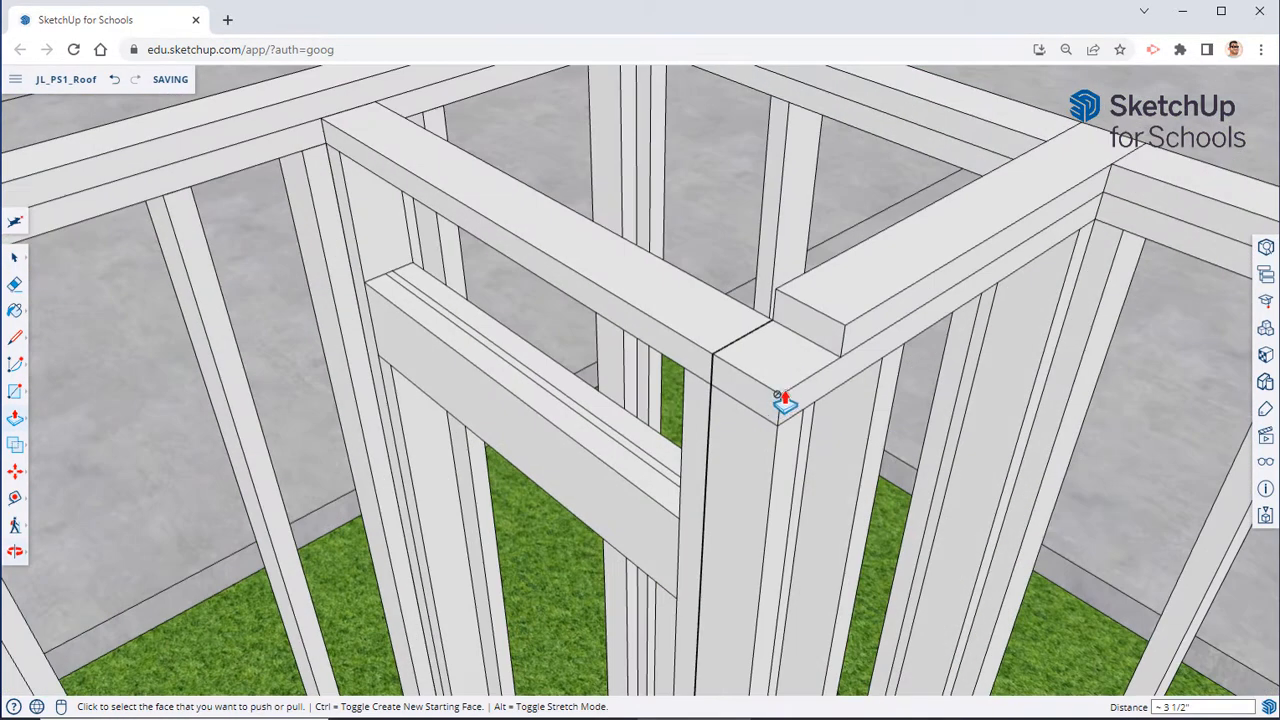
Step: Draw a 3 1/2" square on the exposed lower plate at the corner and pull it up 1 1/2"
middle_drag(661, 291, 106, 346)
key(p)
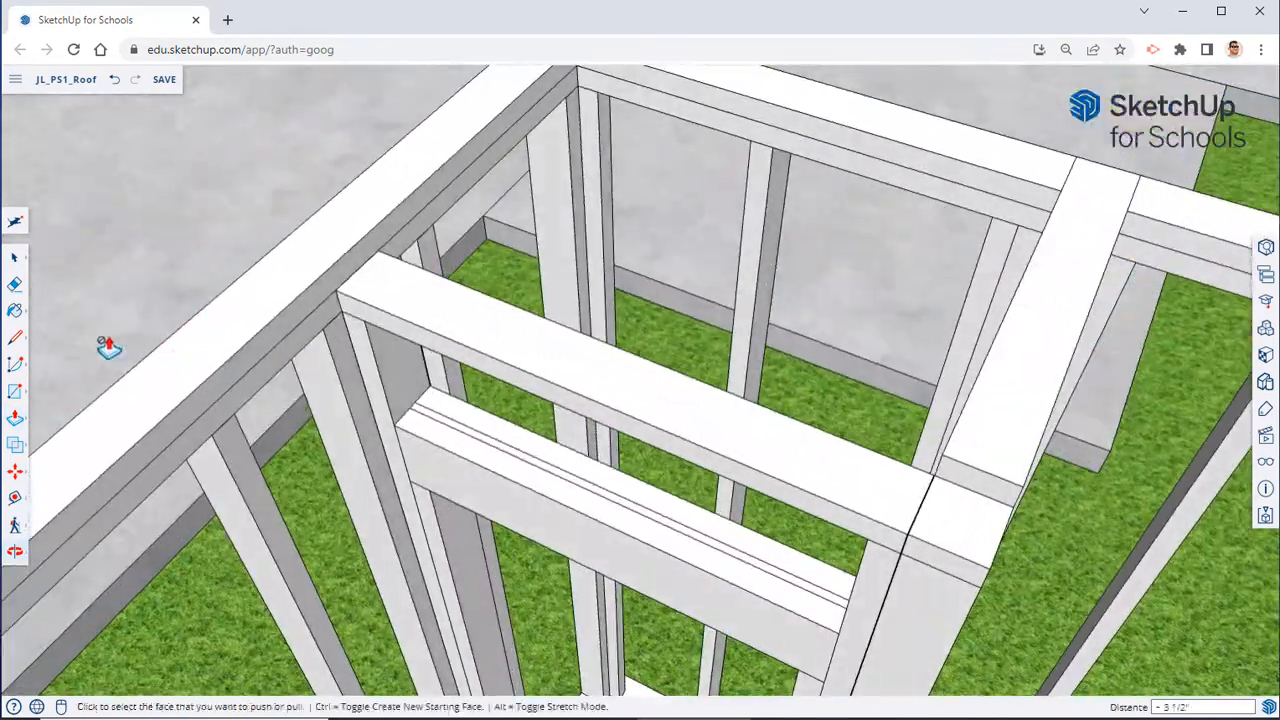
click(14, 390)
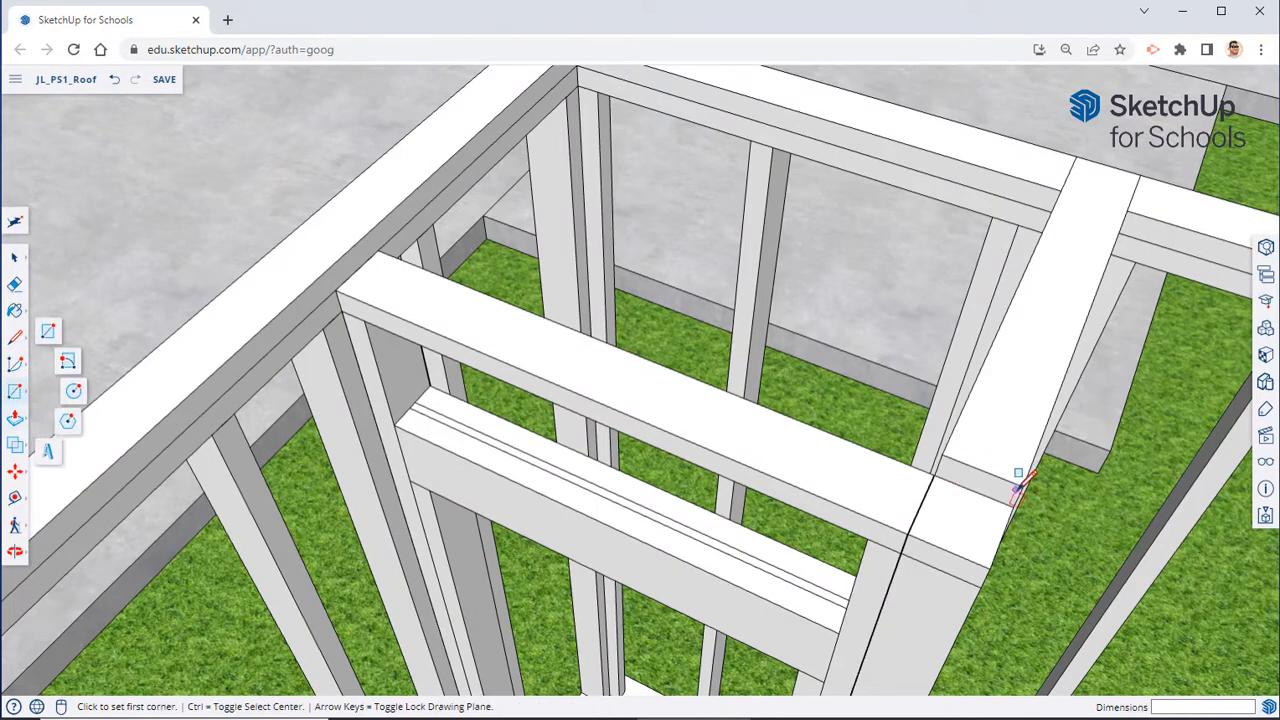
click(938, 458)
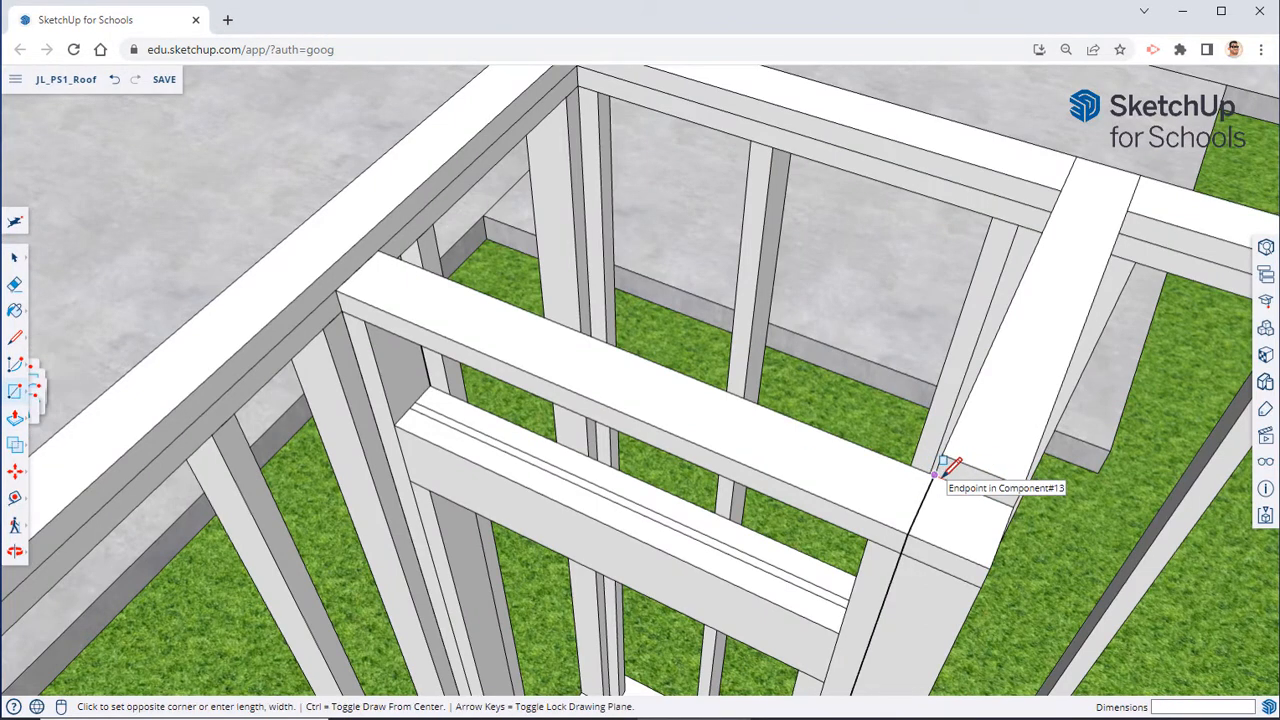
click(990, 554)
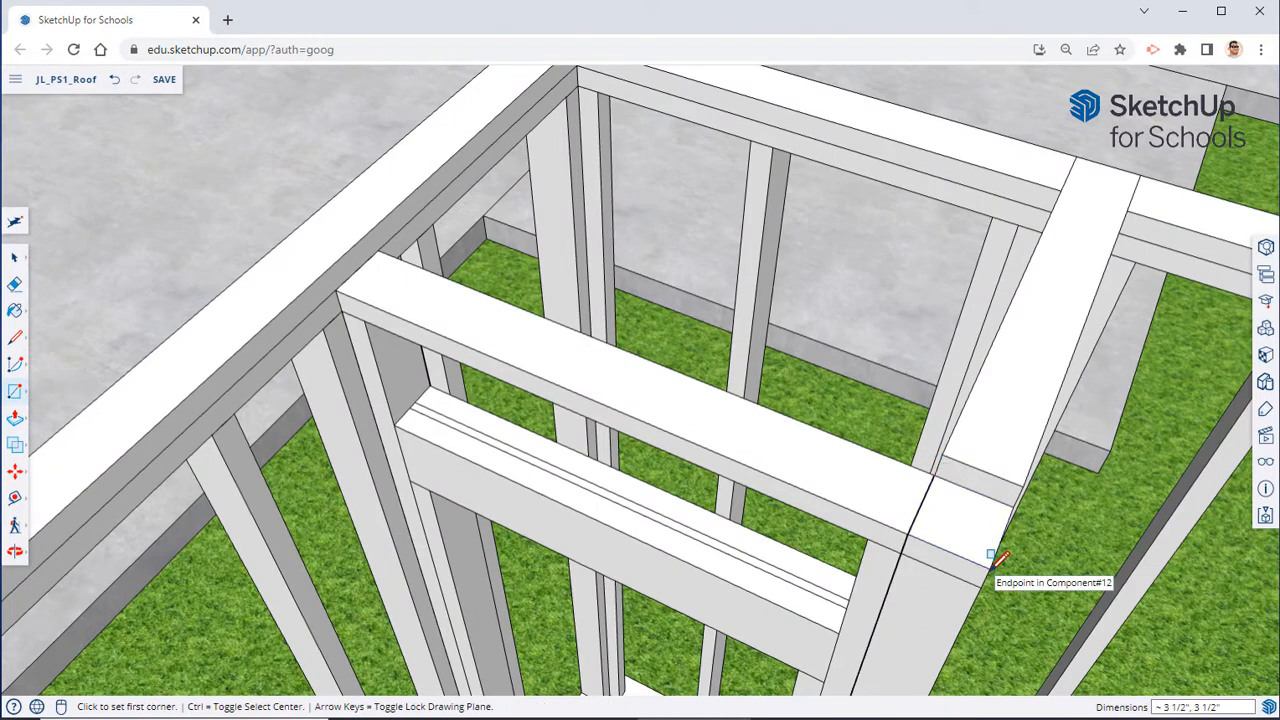
click(14, 418)
click(958, 525)
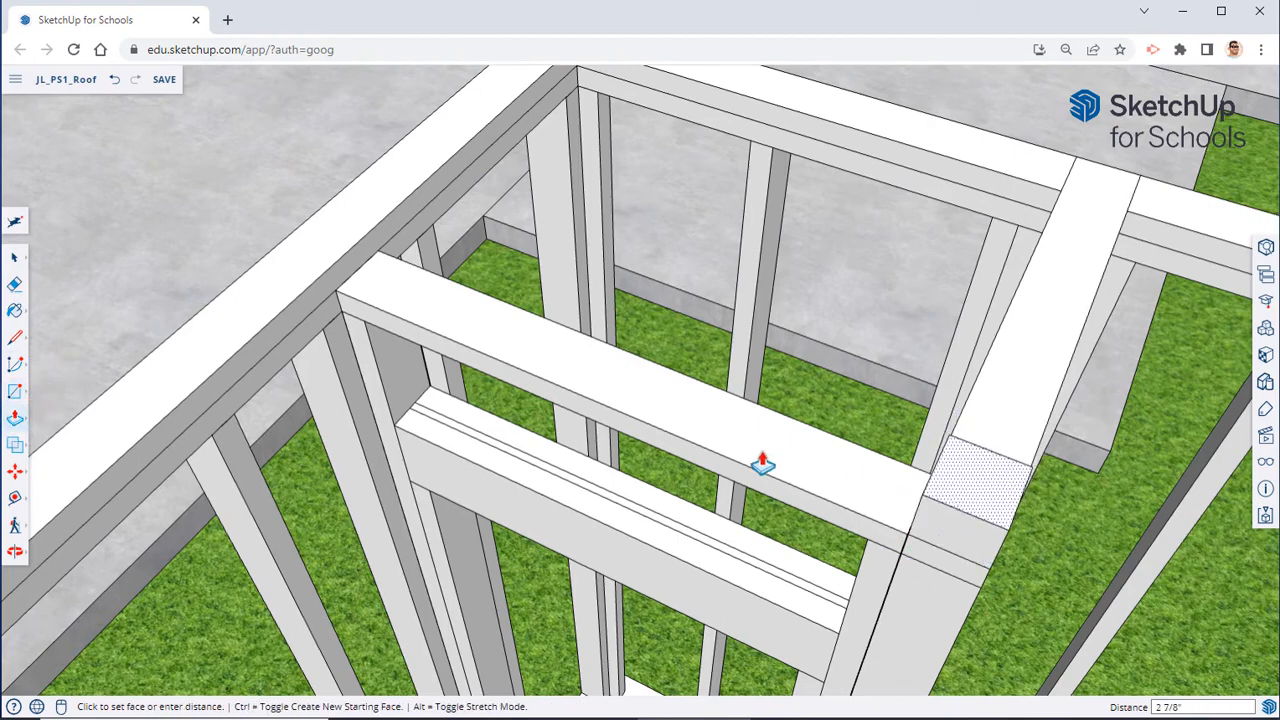
click(300, 276)
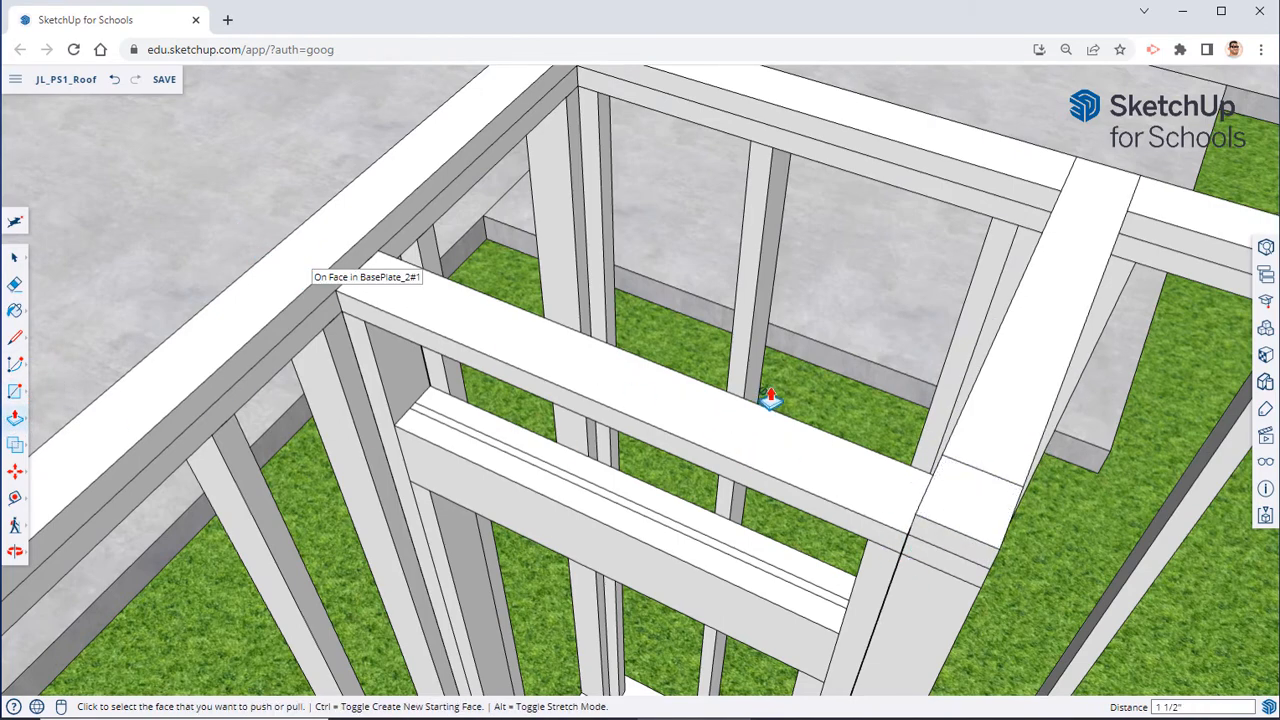
Step: Extend the corner block 2' 10 1/4" across the door opening to the outer face of the exterior wall as its upper top plate
middle_drag(770, 398, 1037, 287)
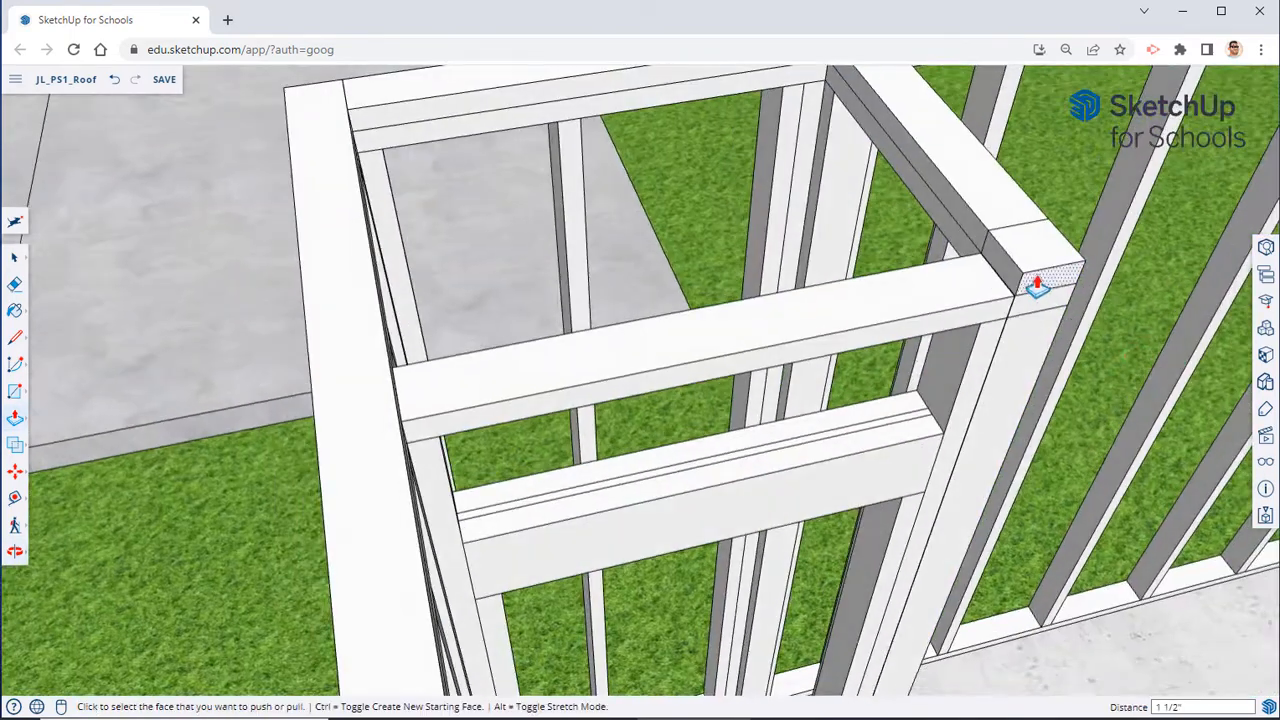
click(1012, 280)
middle_drag(600, 357, 466, 463)
click(523, 575)
Step: Make the exterior wall's upper top plate unique and open it for editing
right_click(461, 454)
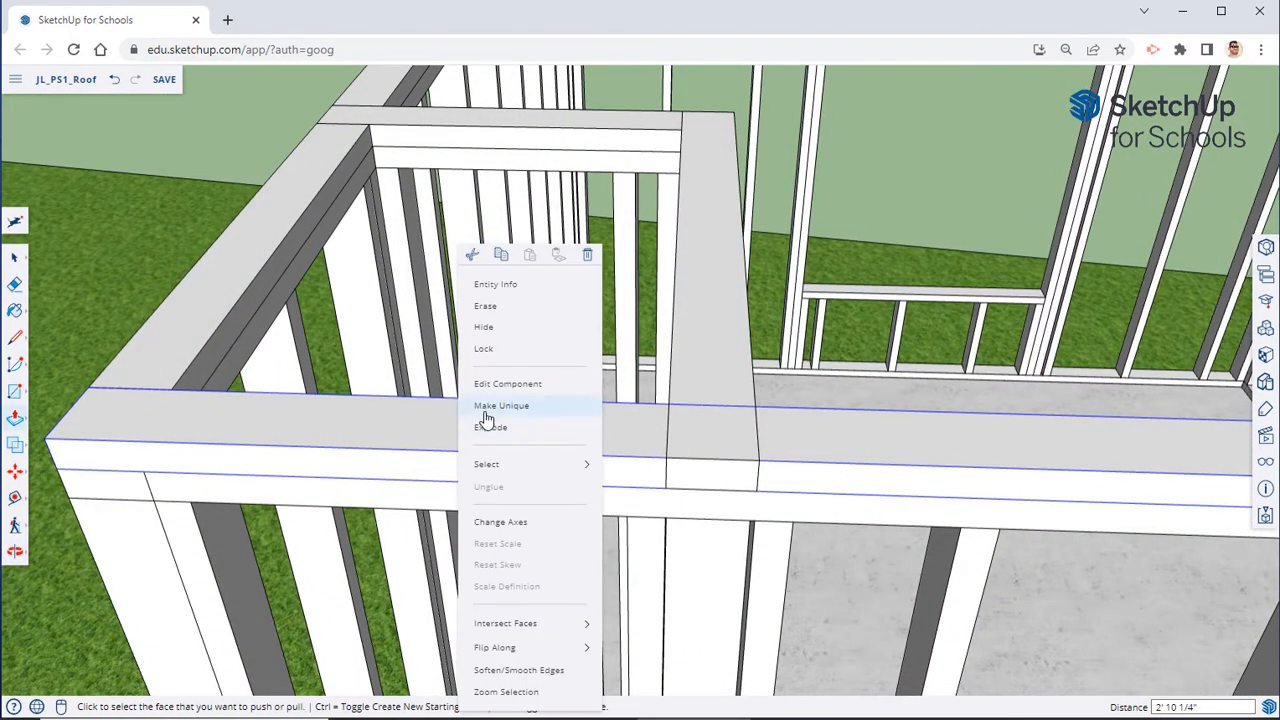
click(486, 414)
right_click(489, 442)
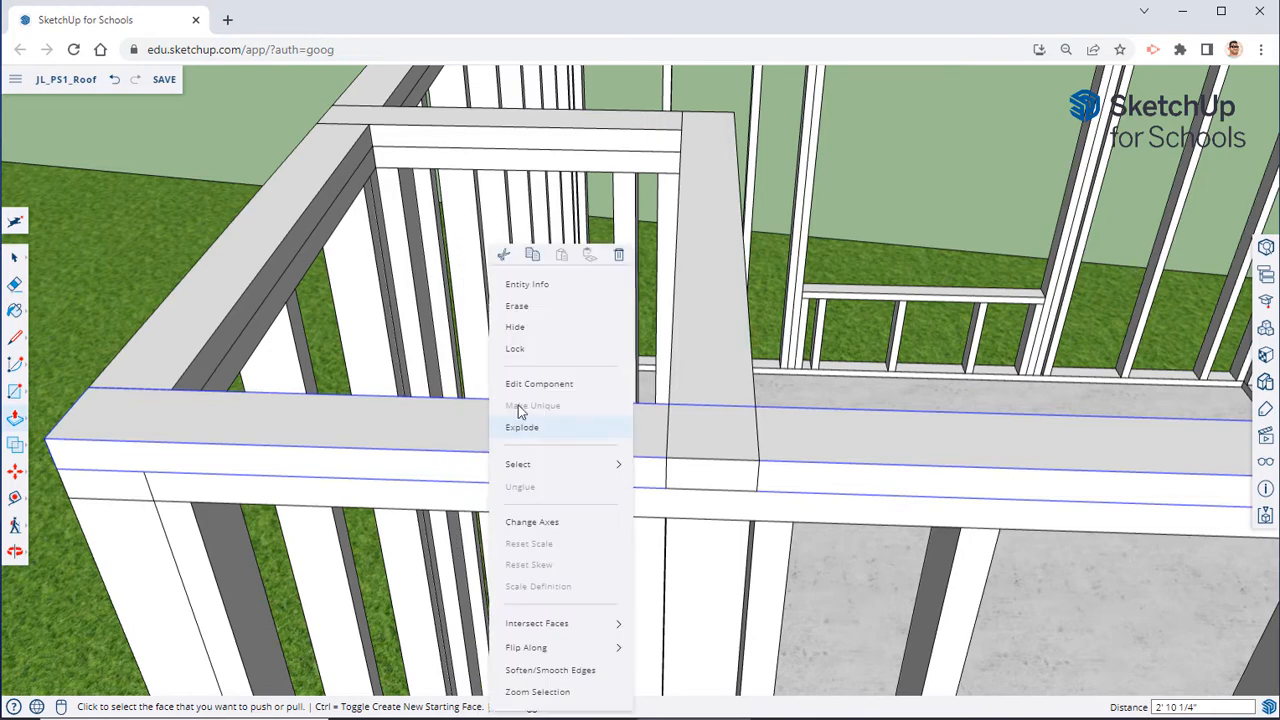
click(524, 386)
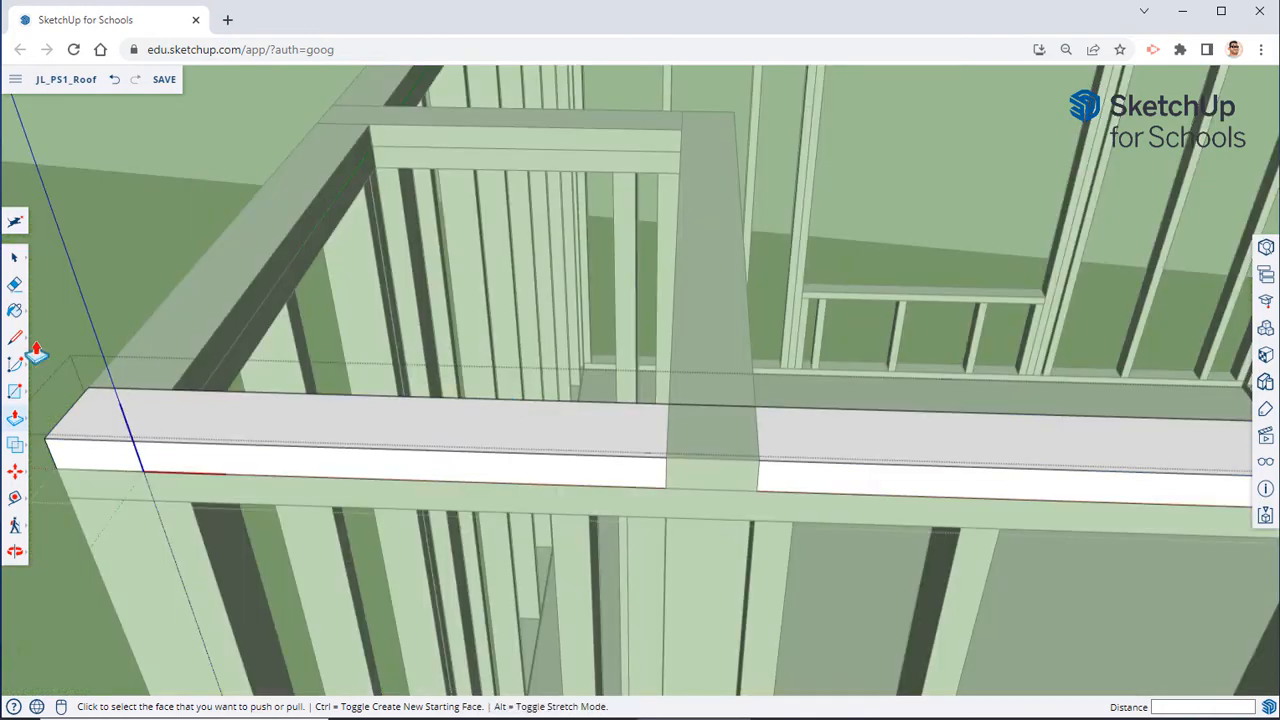
Step: Outline the crossing with the partition's upper plate, push it down 1 1/2" to remove the overlap, and close the component
click(15, 394)
click(670, 402)
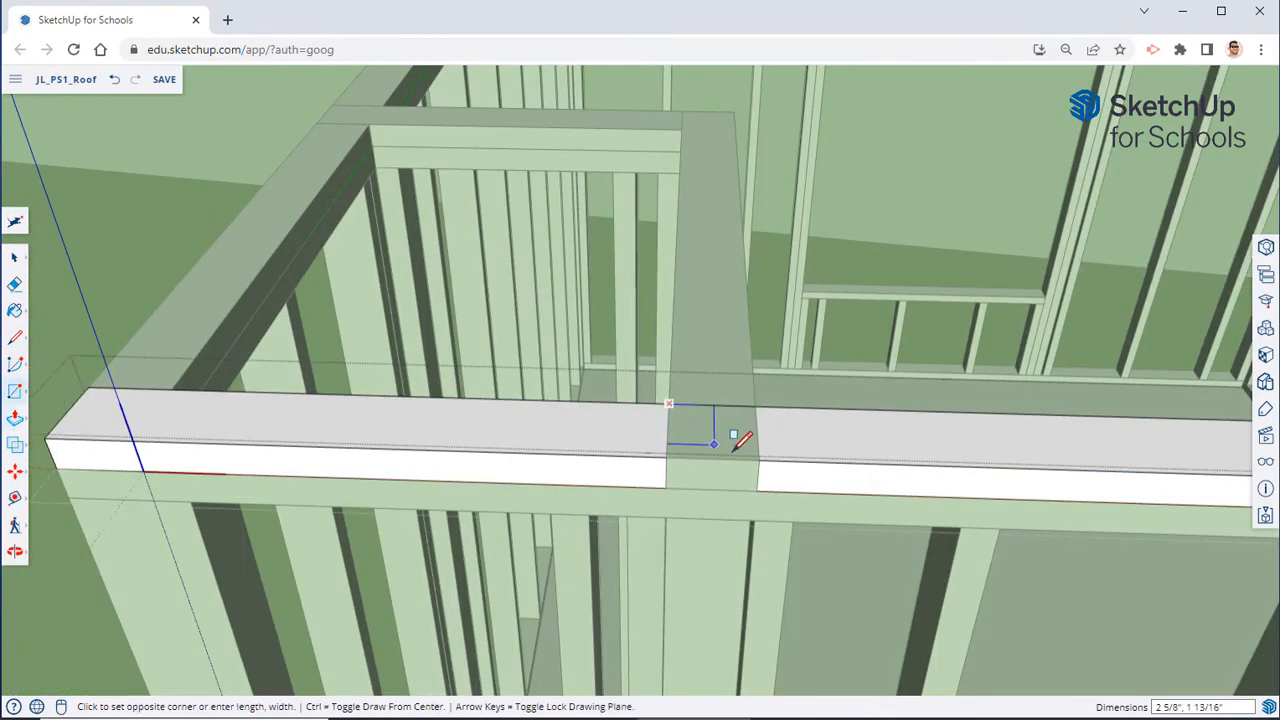
middle_drag(814, 406, 678, 387)
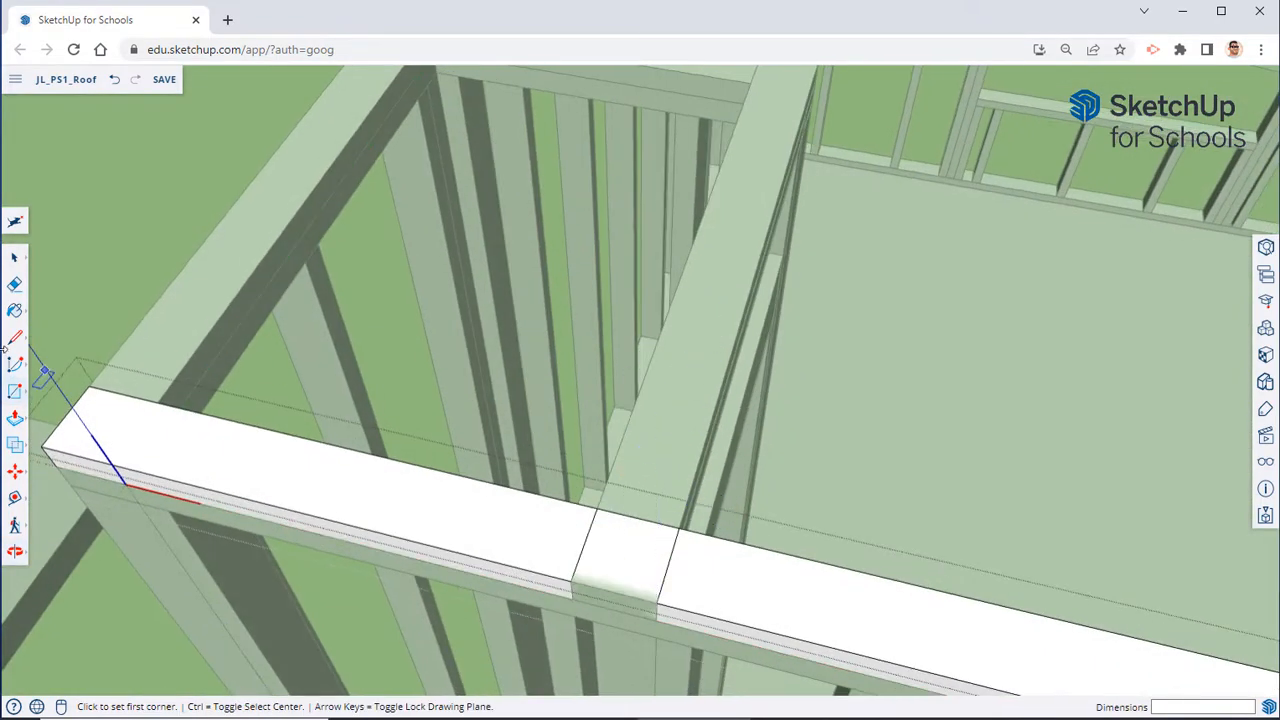
click(12, 420)
click(628, 543)
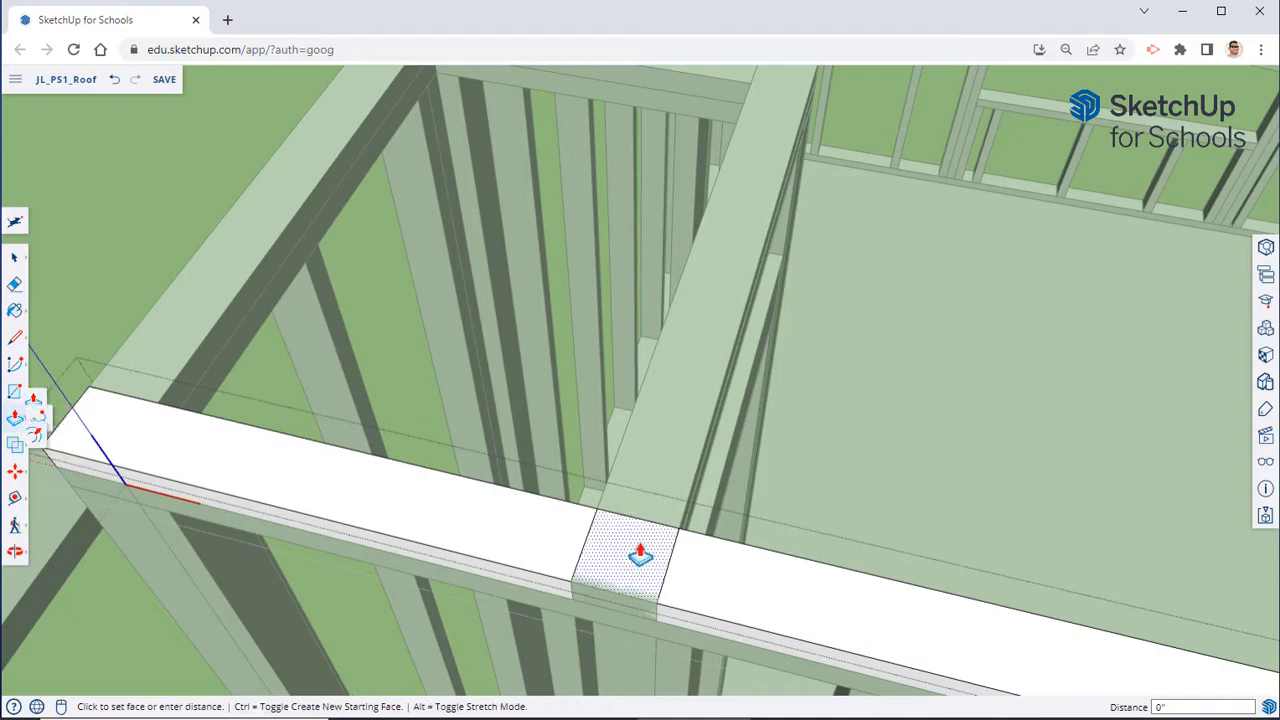
click(718, 650)
middle_drag(831, 534, 900, 383)
right_click(901, 375)
click(934, 417)
scroll(915, 287, down, 2)
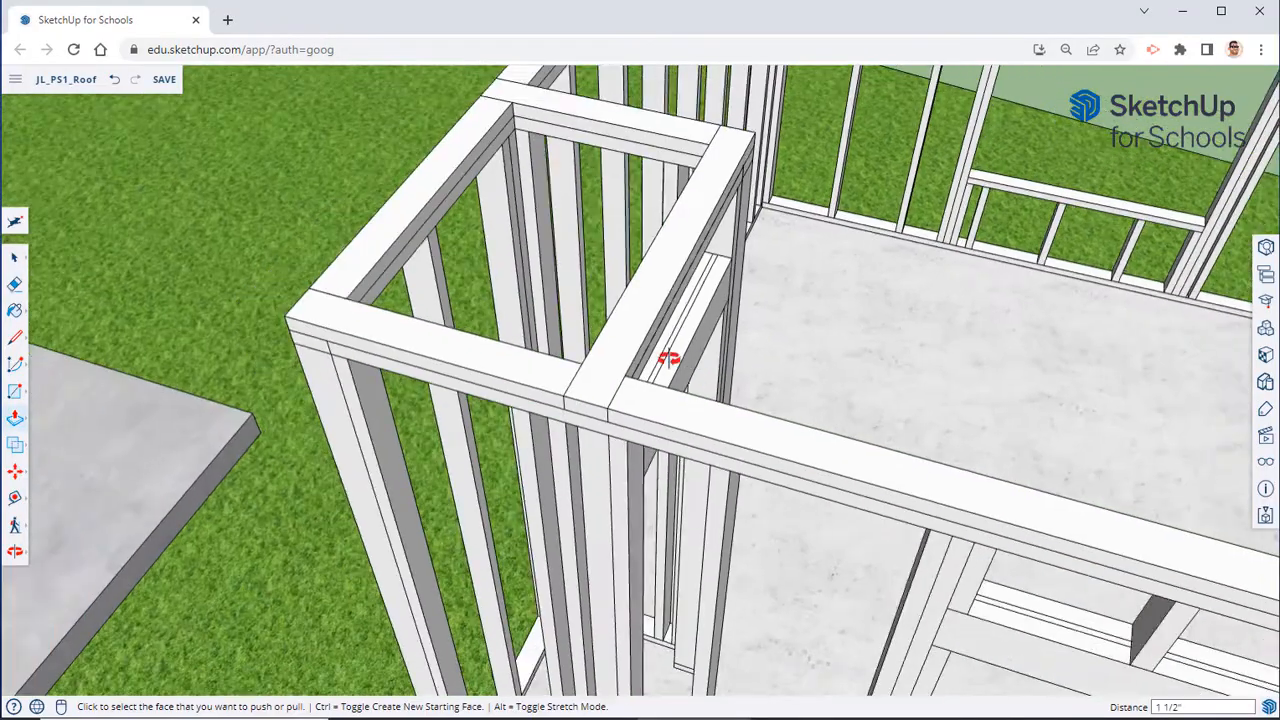
Step: Copy a cripple stud from above the exterior window header onto the middle of the partition's door header
middle_drag(669, 360, 383, 278)
key(p)
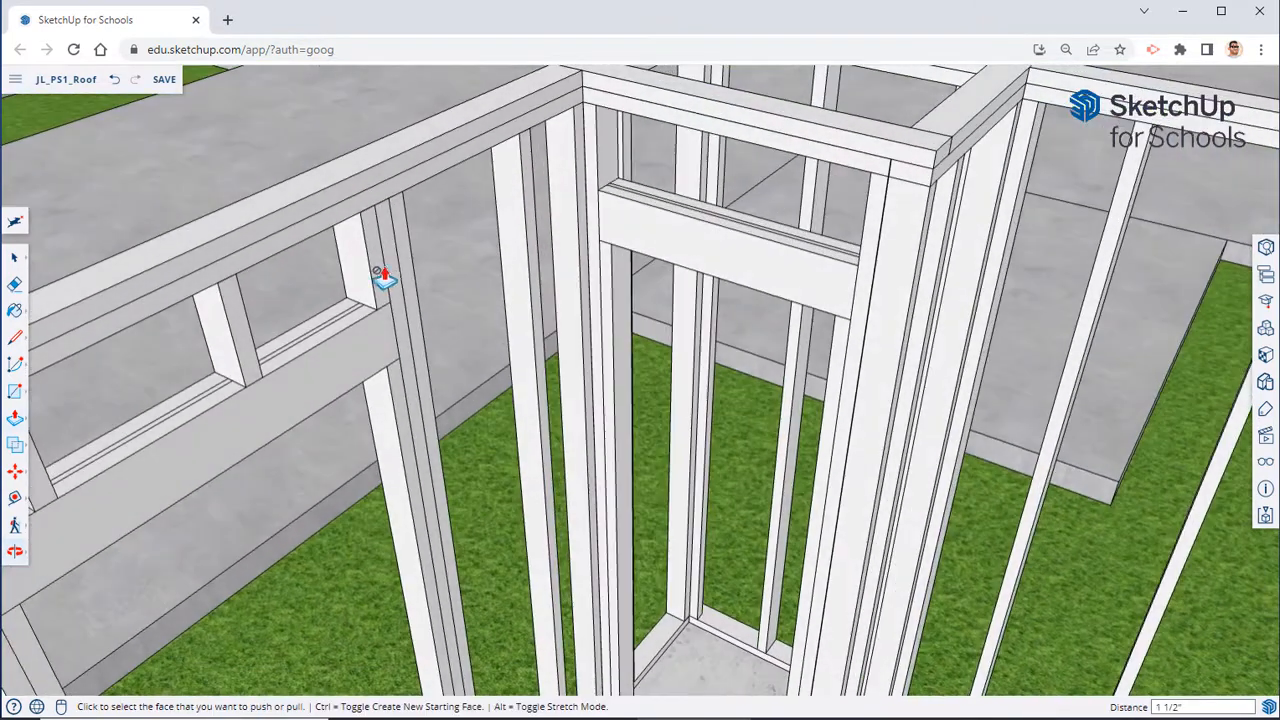
click(15, 255)
click(357, 266)
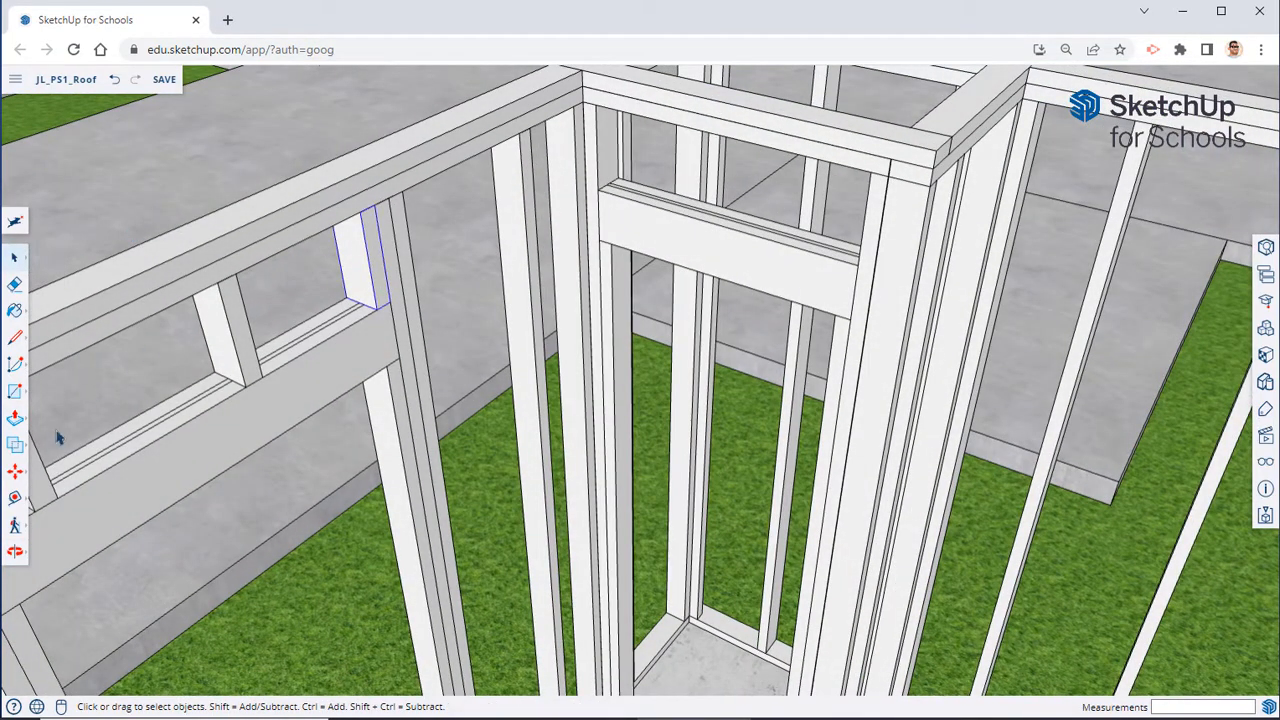
click(15, 474)
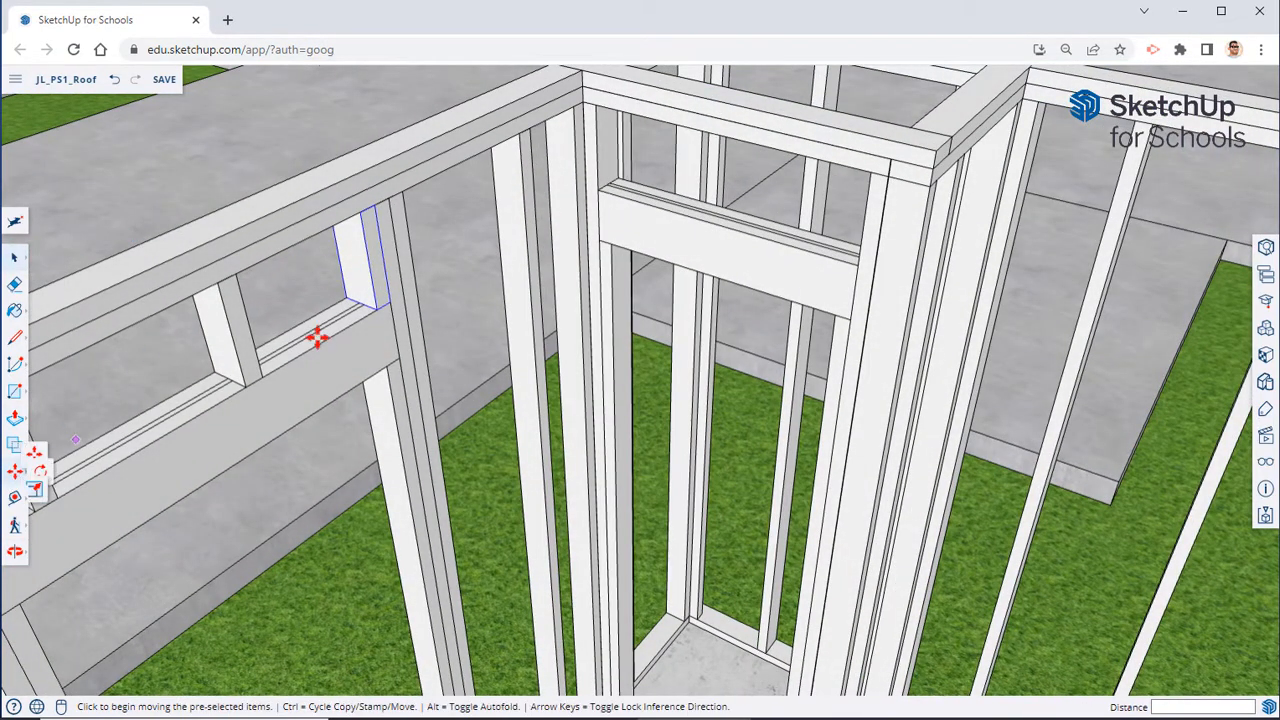
click(390, 297)
key(ctrl)
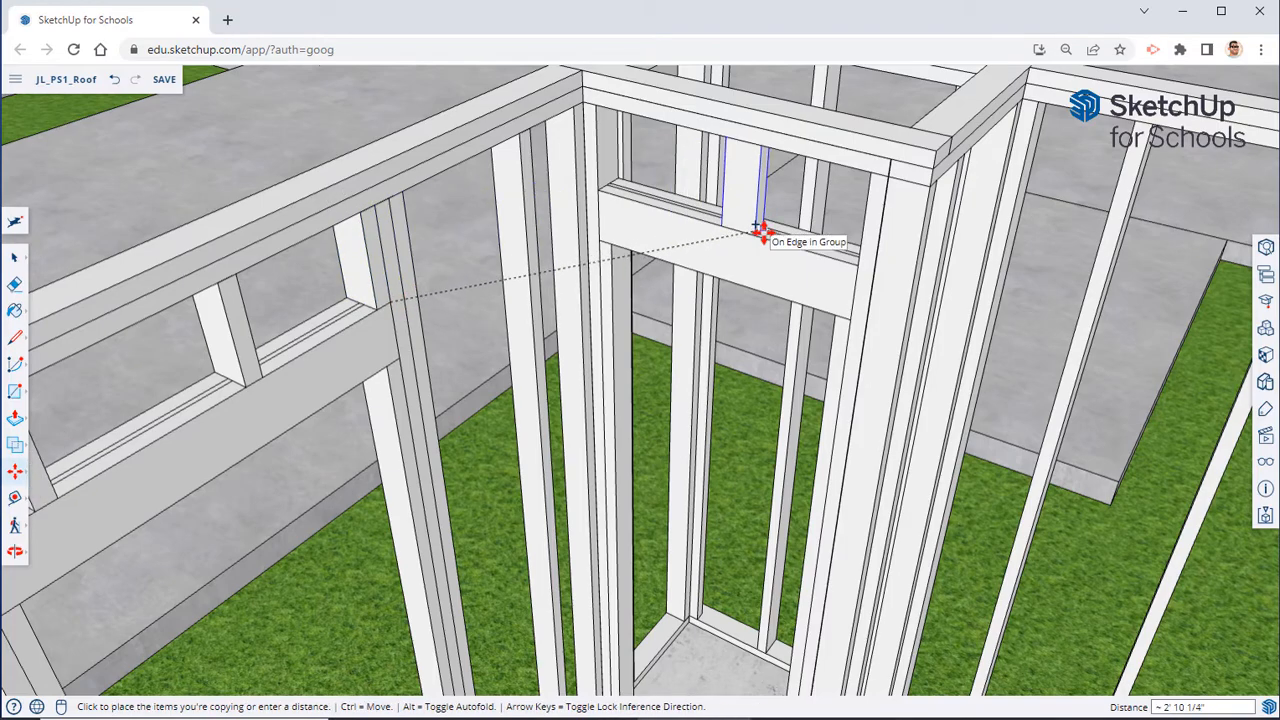
click(763, 232)
Step: Rotate the copied cripple stud a quarter turn so its narrow edge faces the front of the door header
middle_drag(763, 240, 709, 383)
scroll(725, 275, up, 3)
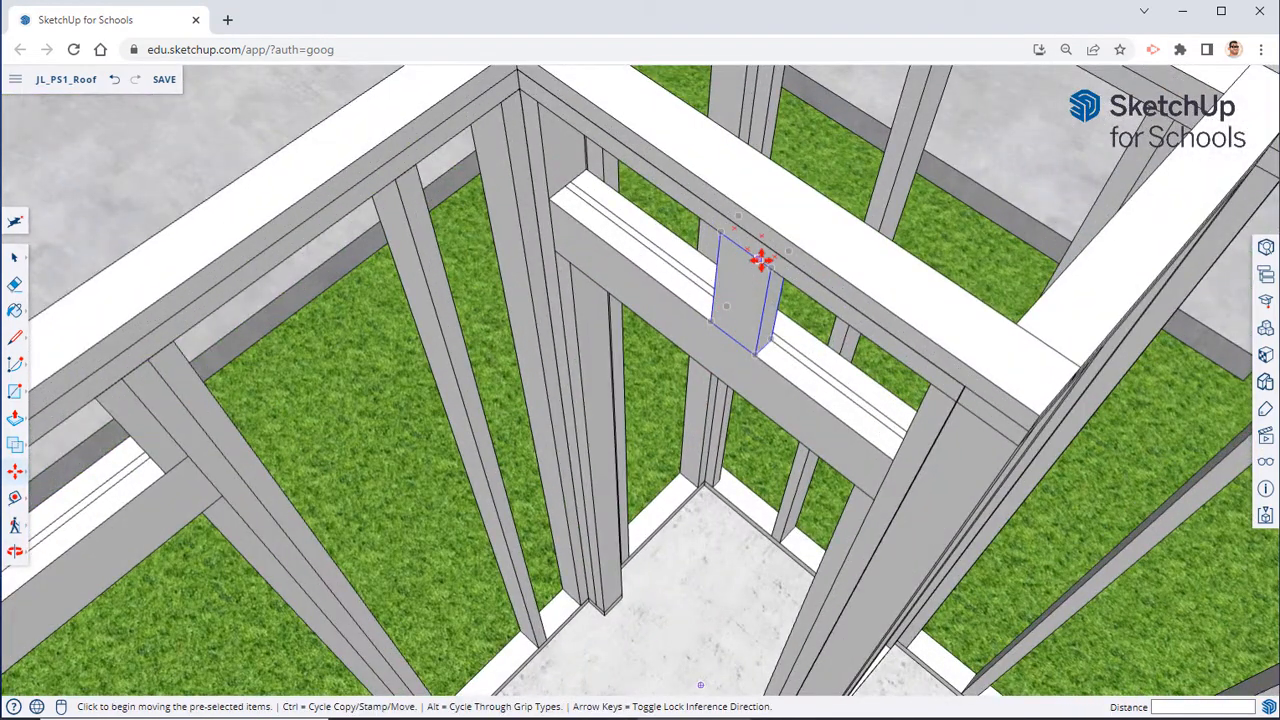
click(774, 260)
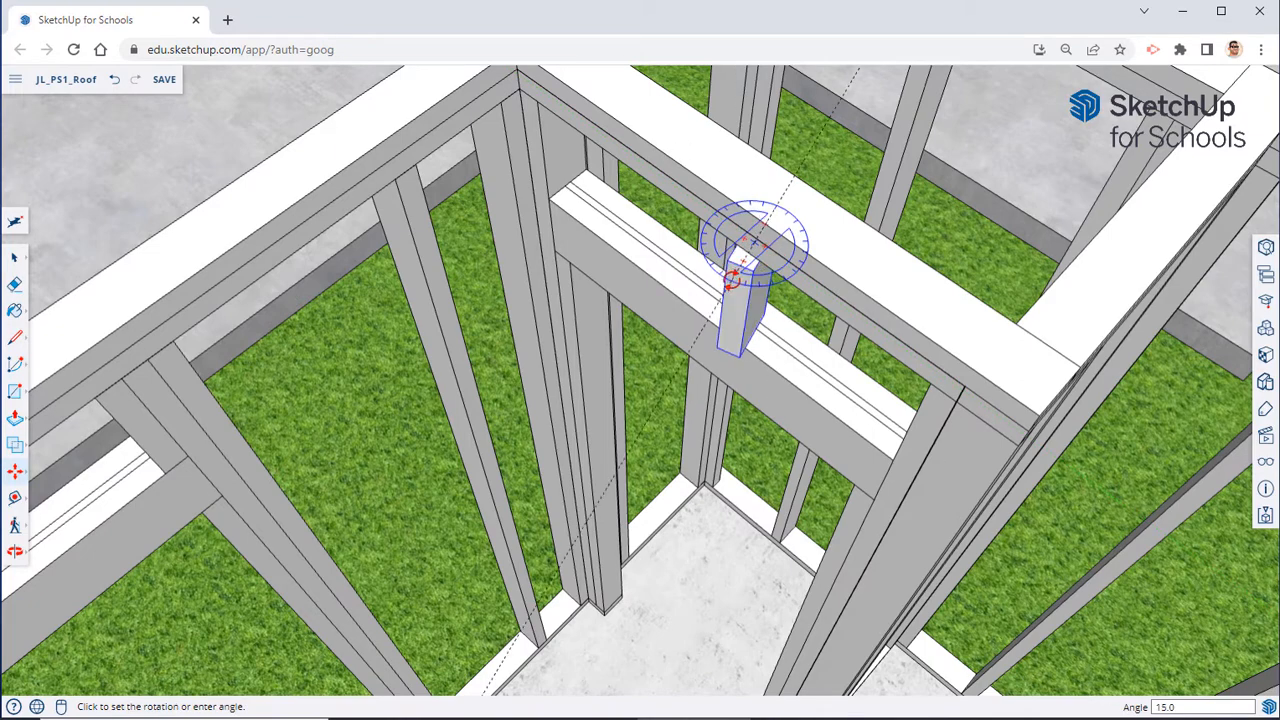
key(Escape)
middle_drag(726, 323, 862, 299)
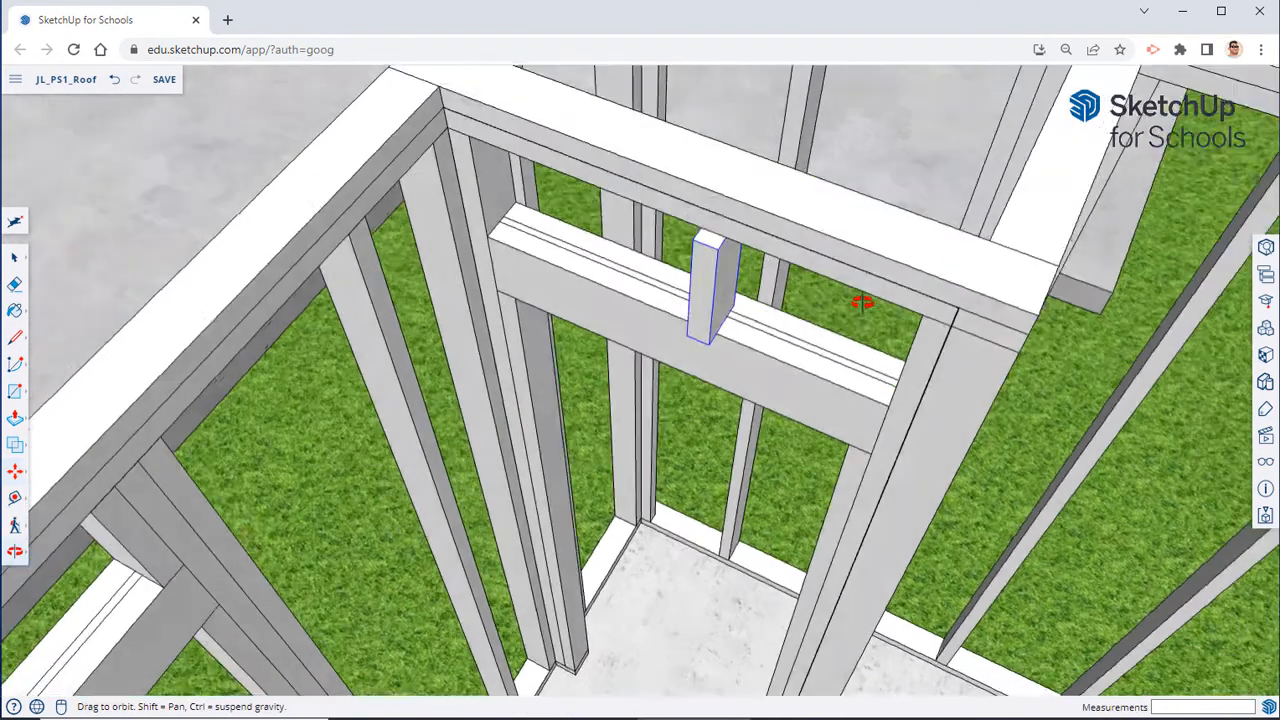
Step: Copy the cripple stud to the exterior wall end of the door header, against the king stud
scroll(670, 329, up, 3)
click(692, 343)
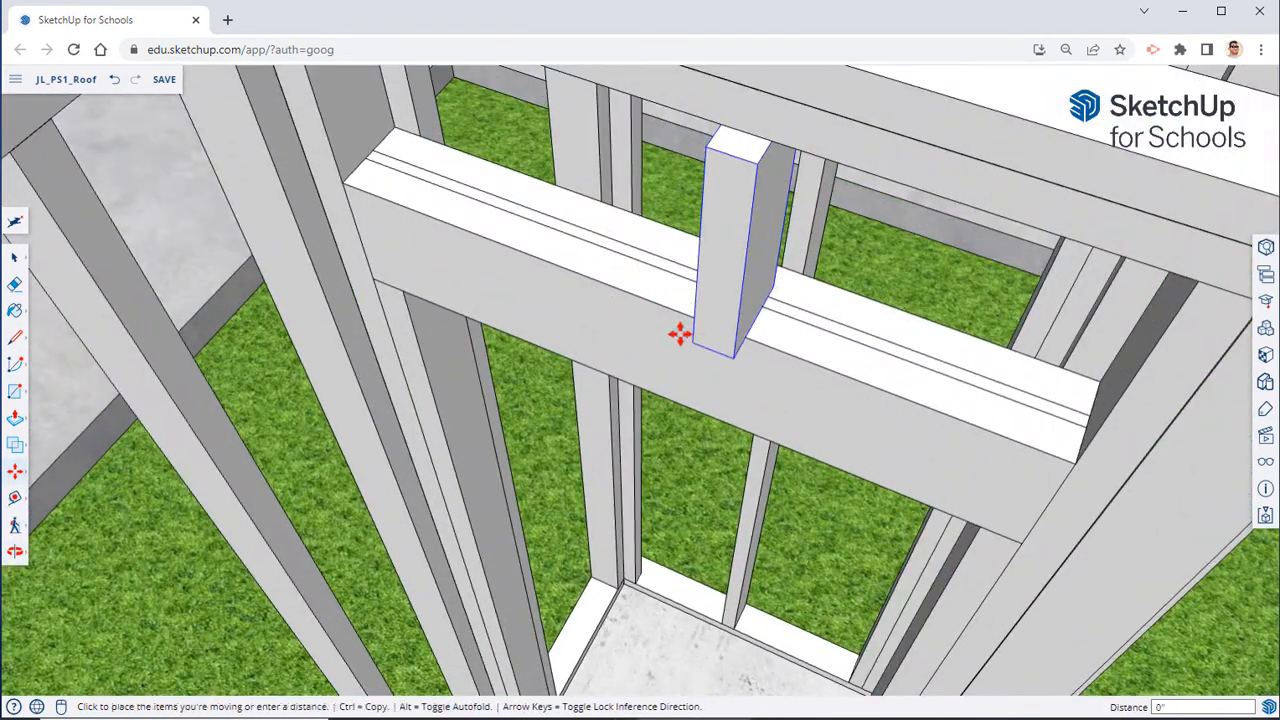
key(ctrl)
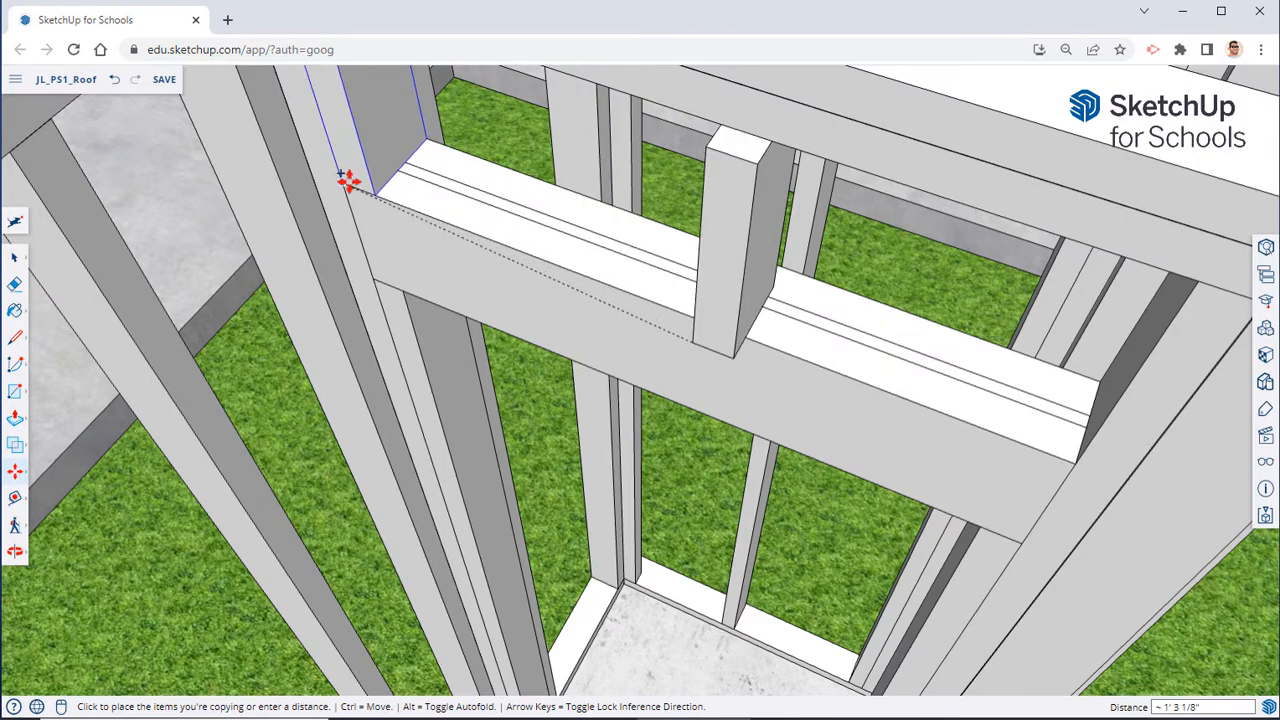
click(345, 180)
key(space)
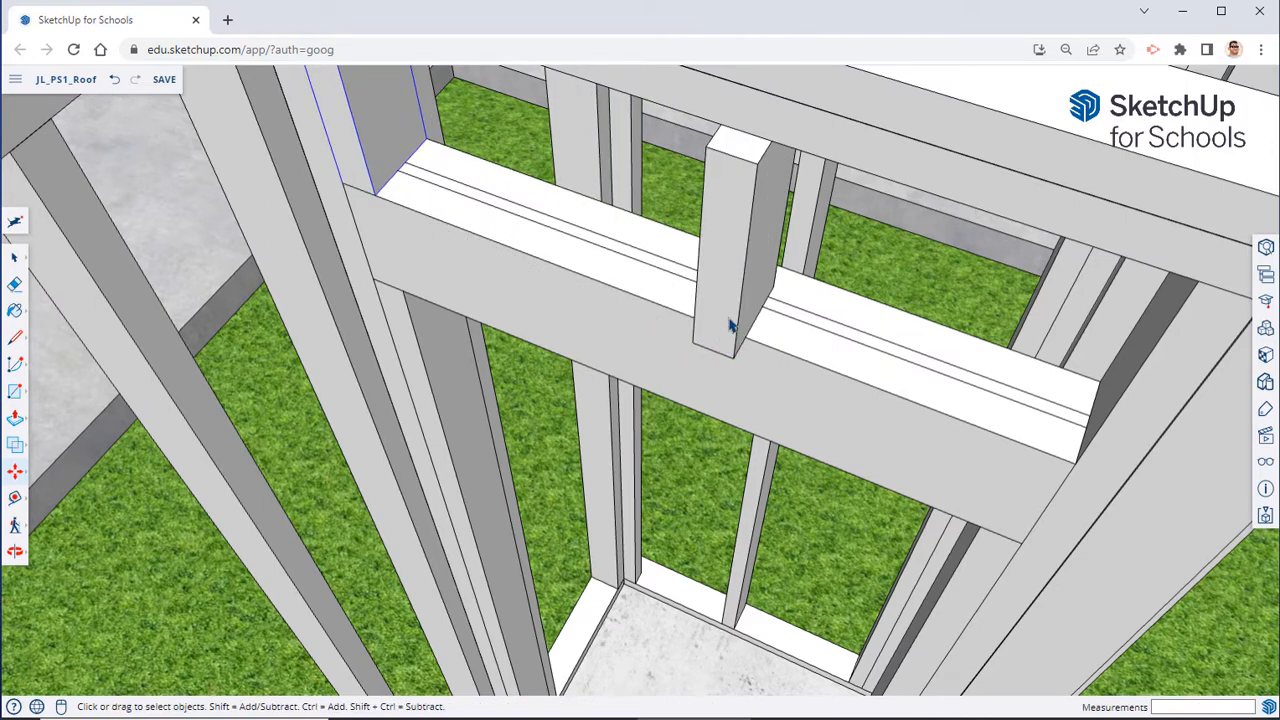
Step: Move the middle cripple stud to the opposite end of the door header, against the other king stud
click(17, 470)
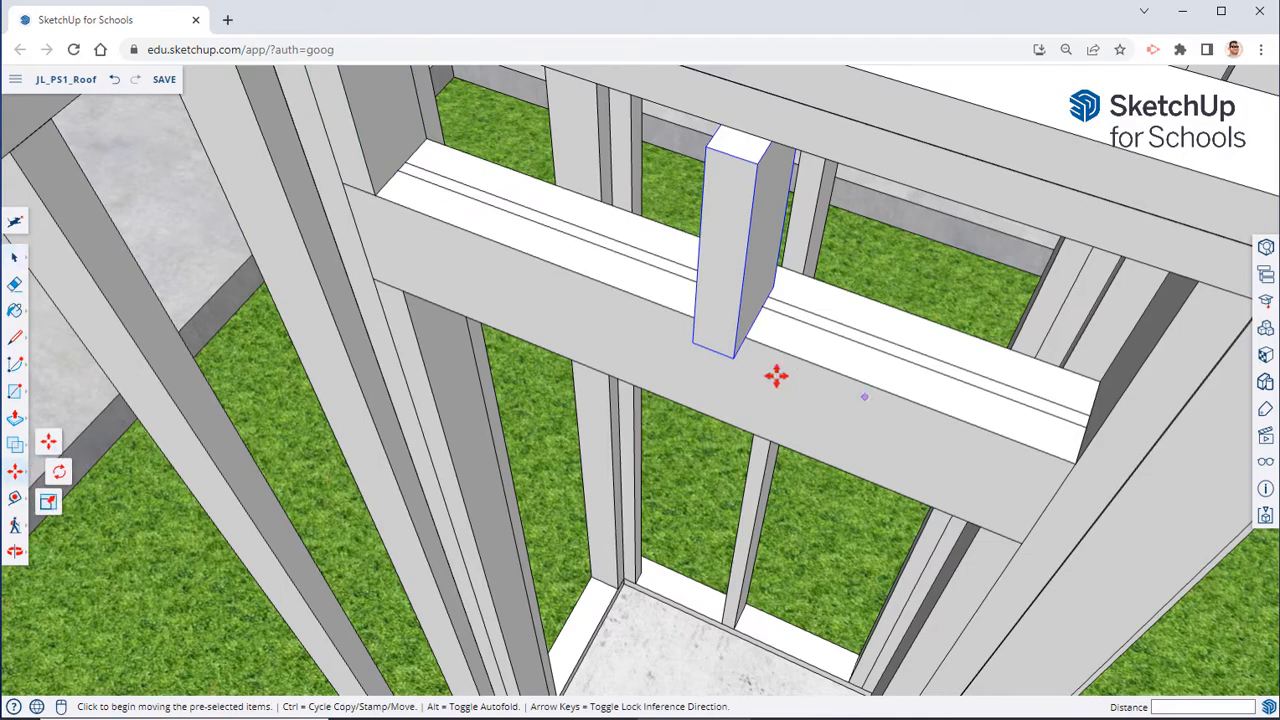
click(737, 361)
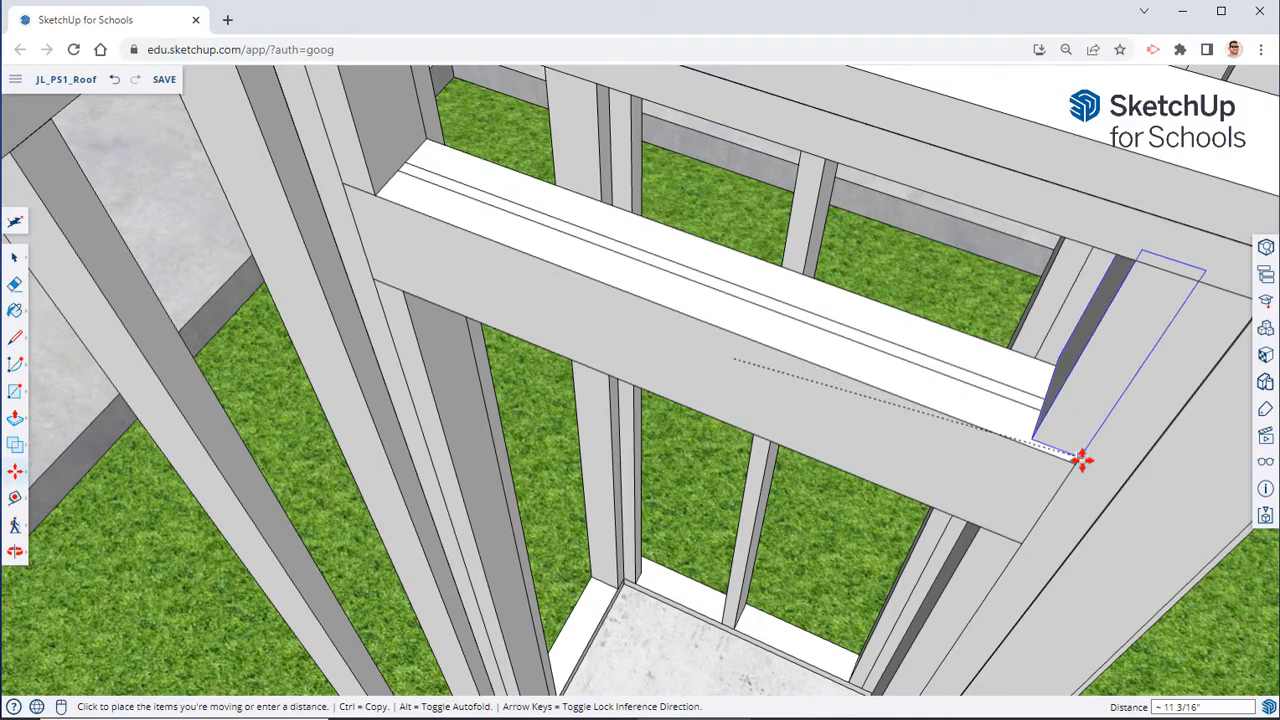
click(1078, 463)
middle_drag(757, 434, 797, 430)
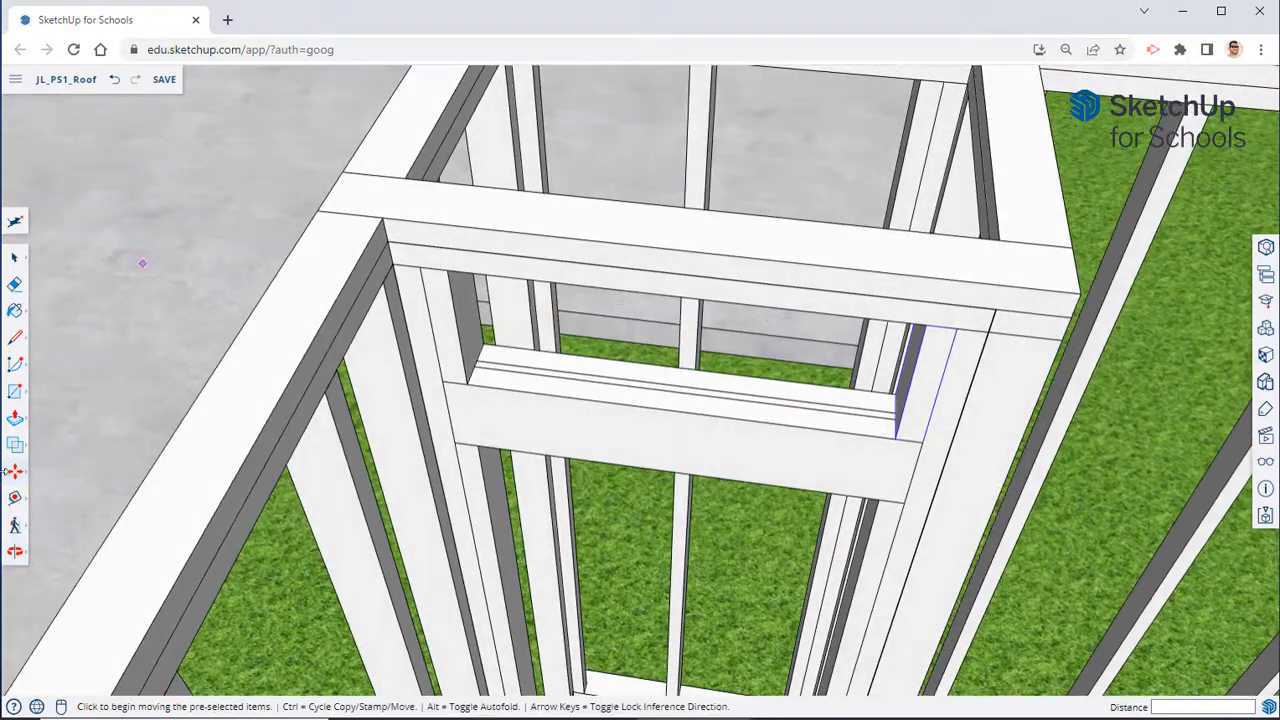
Step: Place a vertical guide 16 inches from the outer edge of the cripple stud at the door header's exterior wall end
click(13, 498)
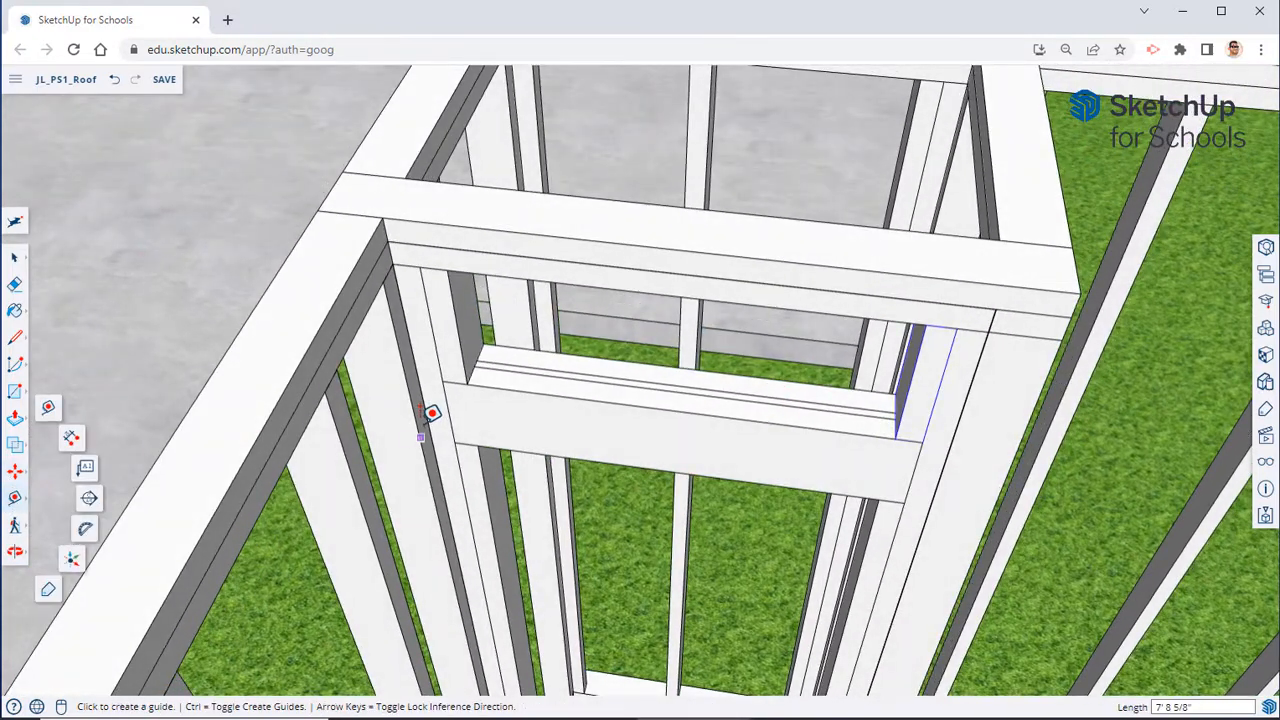
click(439, 358)
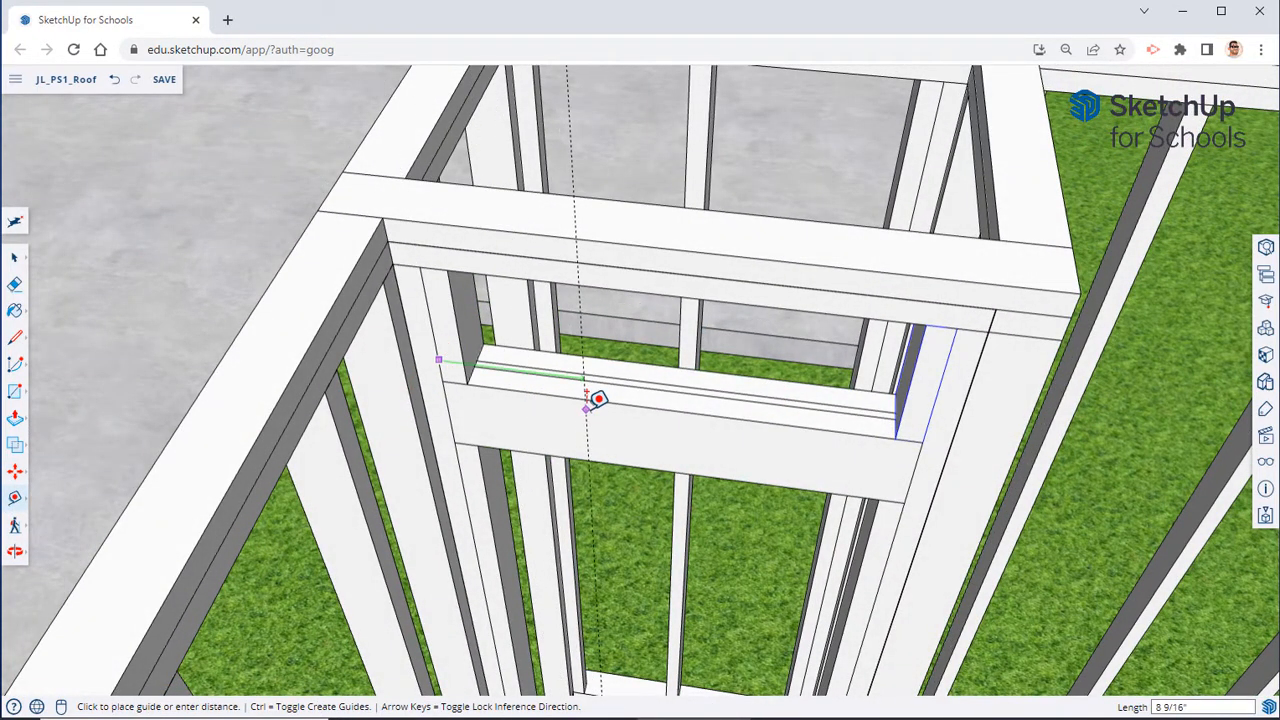
click(712, 450)
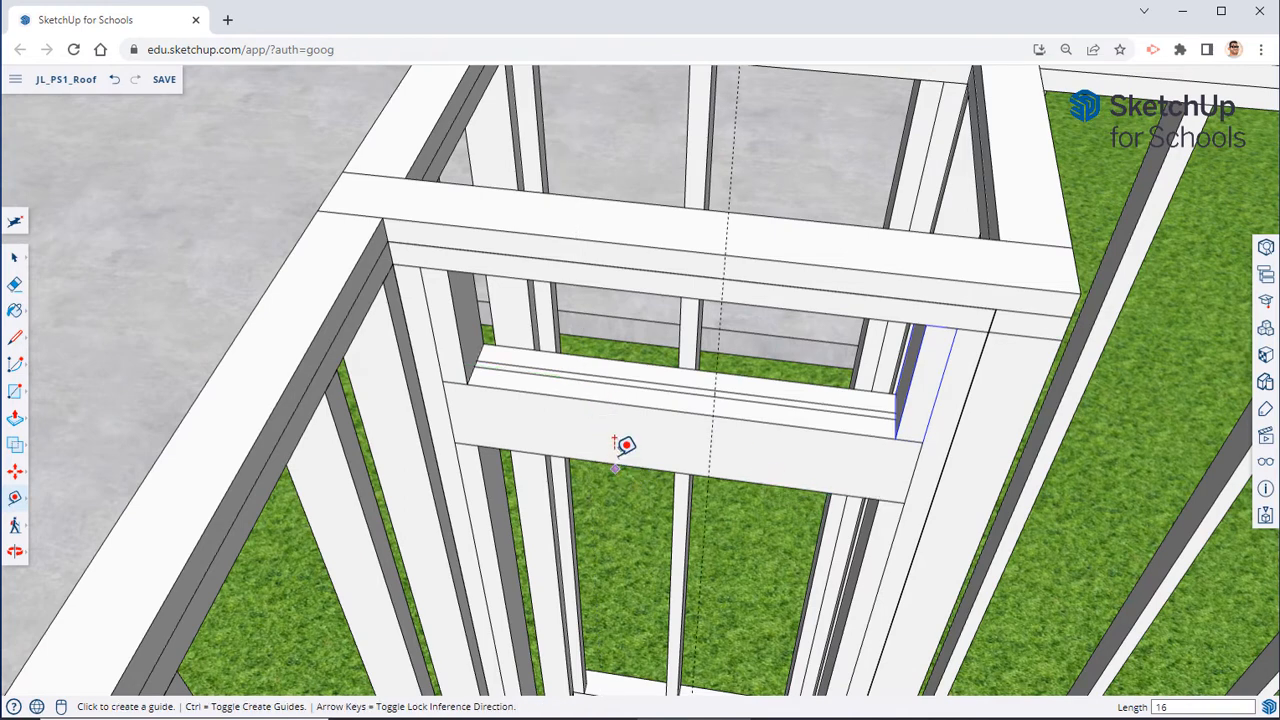
Step: Copy the selected cripple stud along the door header so its near edge aligns with the 16-inch guide
click(15, 476)
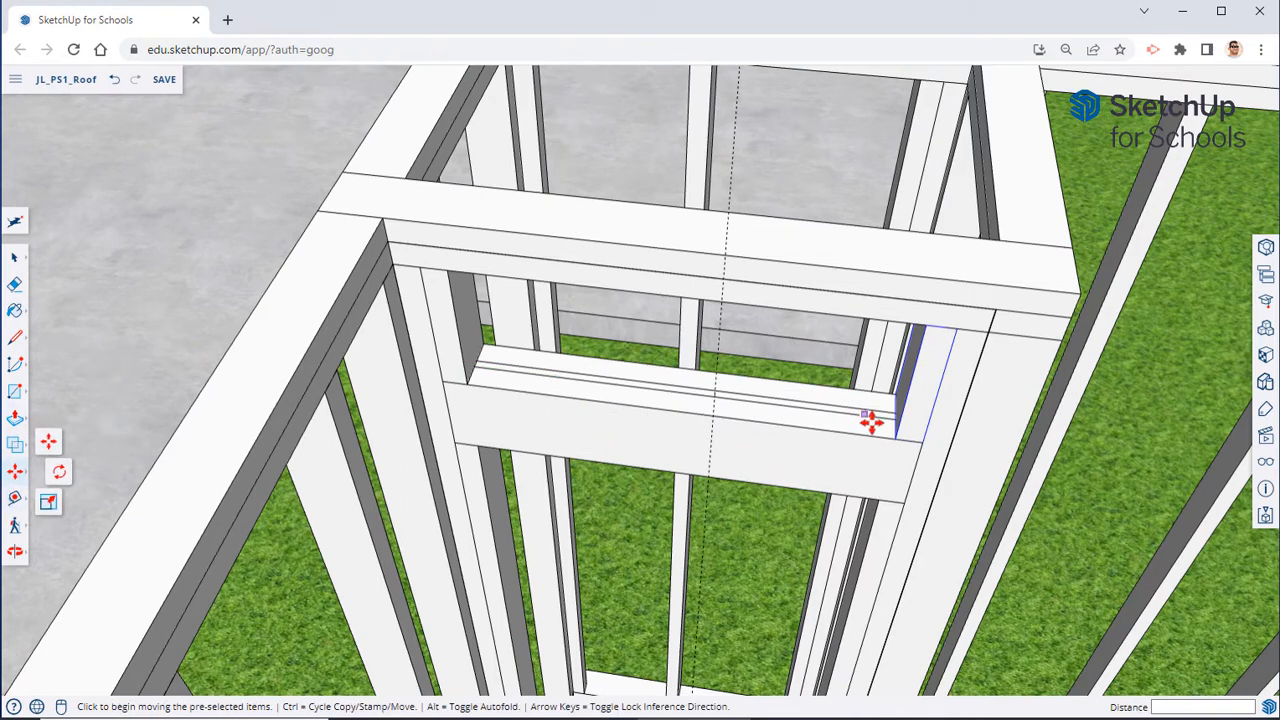
key(ctrl)
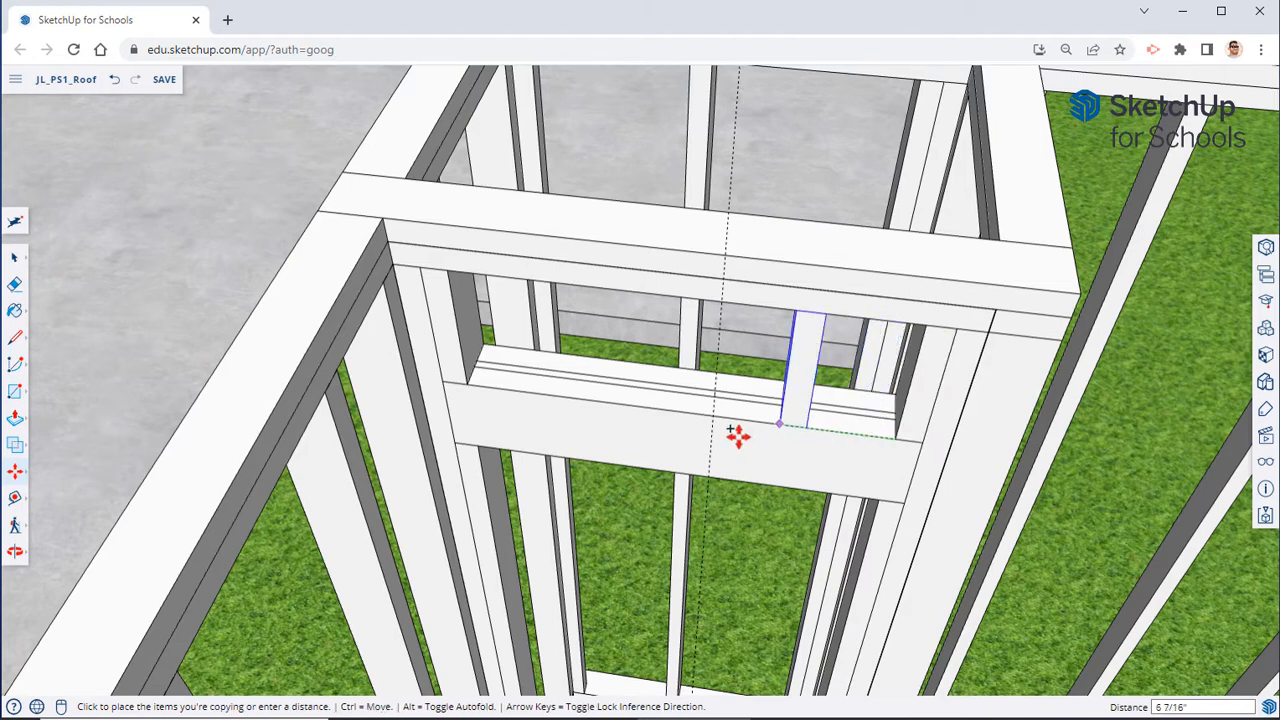
click(707, 412)
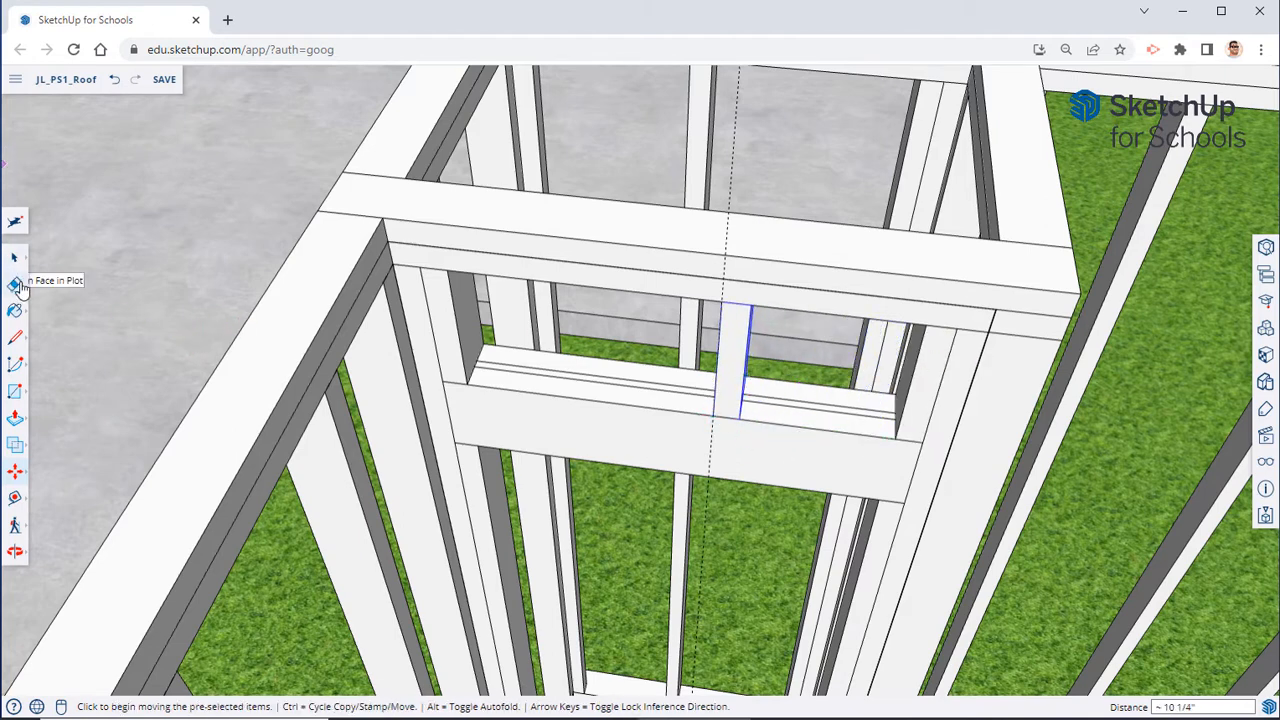
Step: Erase the vertical guide line crossing the partition's door header
click(14, 284)
mouse_move(735, 124)
middle_down()
mouse_move(794, 277)
mouse_move(749, 323)
mouse_move(634, 263)
mouse_move(500, 226)
mouse_move(500, 194)
mouse_move(637, 334)
mouse_move(718, 376)
mouse_move(1080, 400)
middle_up()
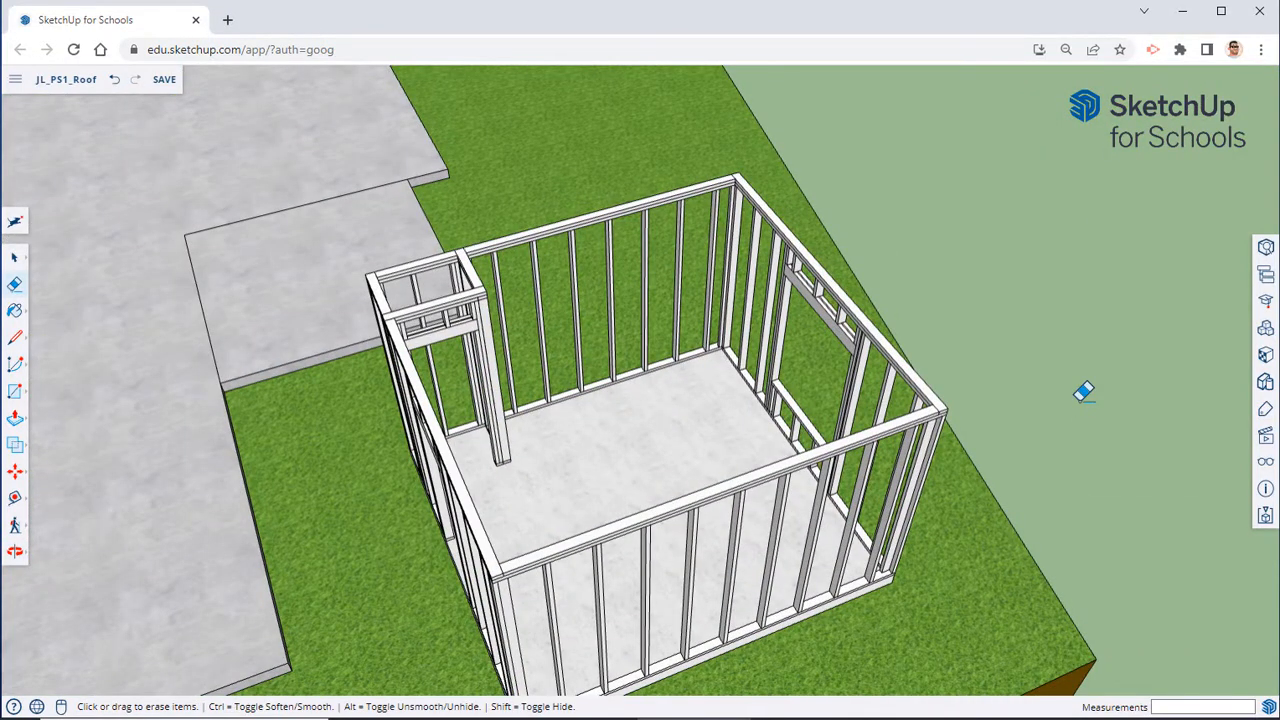
mouse_move(731, 371)
middle_down()
mouse_move(877, 374)
mouse_move(660, 372)
mouse_move(557, 394)
mouse_move(560, 371)
middle_up()
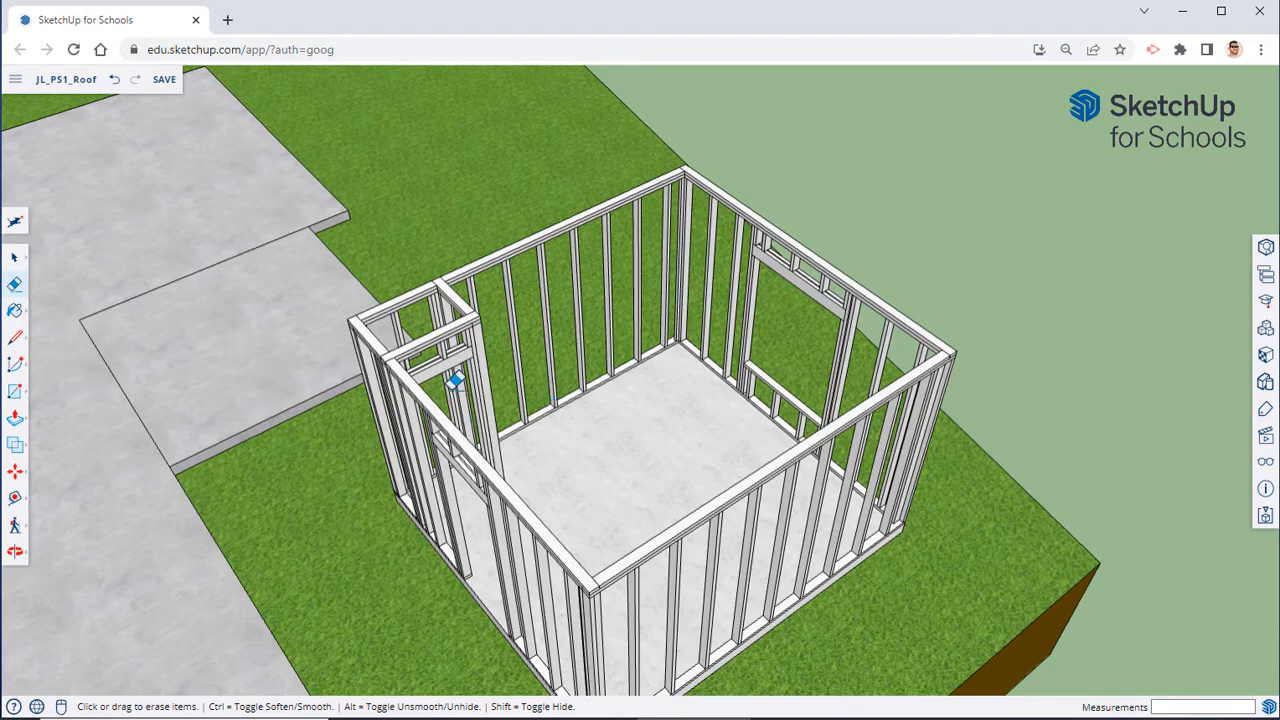
mouse_move(443, 366)
middle_down()
mouse_move(603, 323)
mouse_move(666, 214)
mouse_move(512, 273)
mouse_move(45, 364)
middle_up()
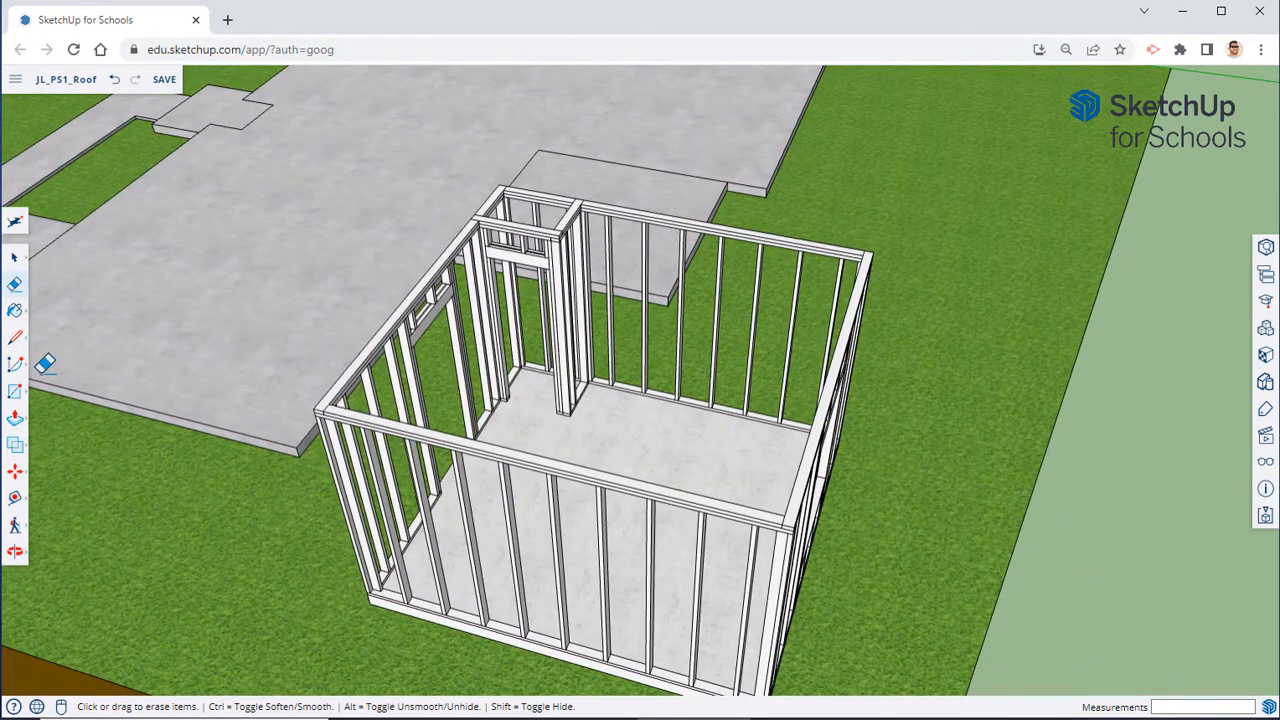